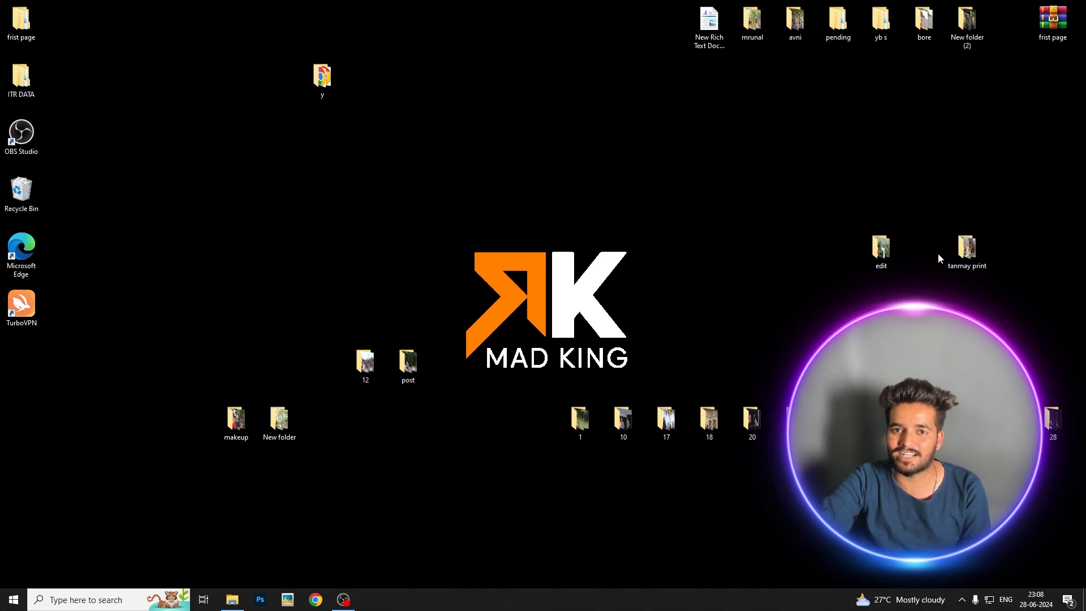
# Preview photos 216A0309 and 216A0333 from the edit folder, and close the viewer and the folder
pyautogui.doubleClick(881, 249)
pyautogui.doubleClick(574, 254)
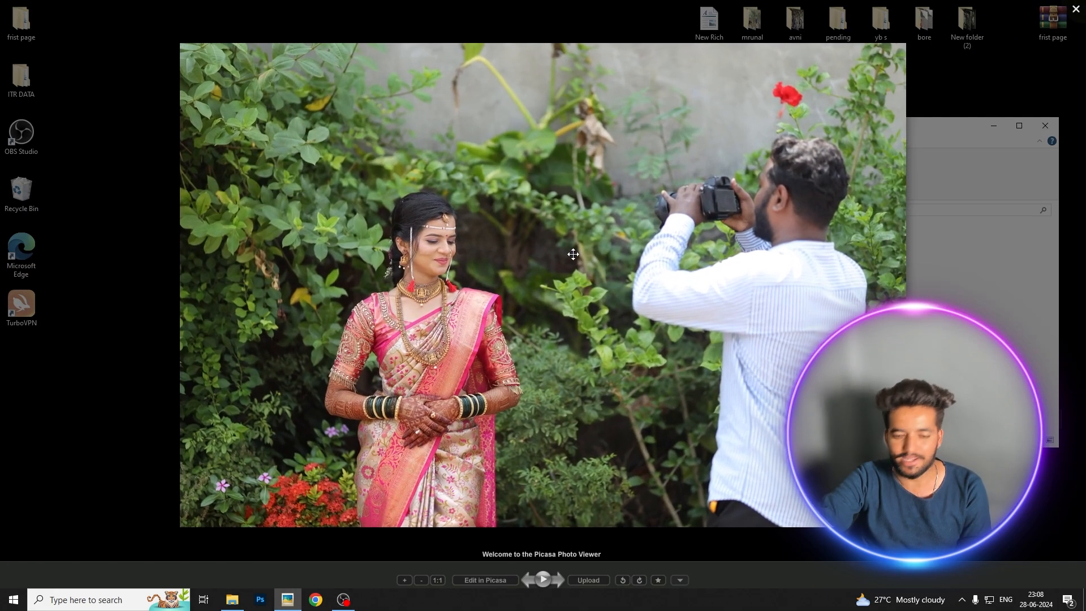
pyautogui.press('Right')
pyautogui.press('Left')
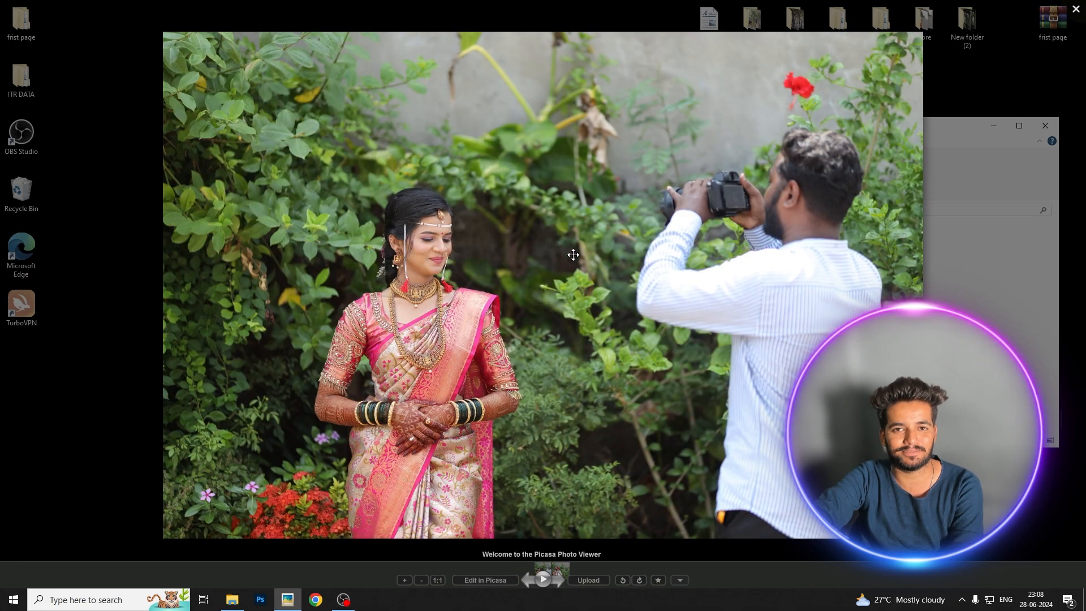
pyautogui.press('Right')
pyautogui.scroll(-3, 573, 255)
pyautogui.click(1043, 127)
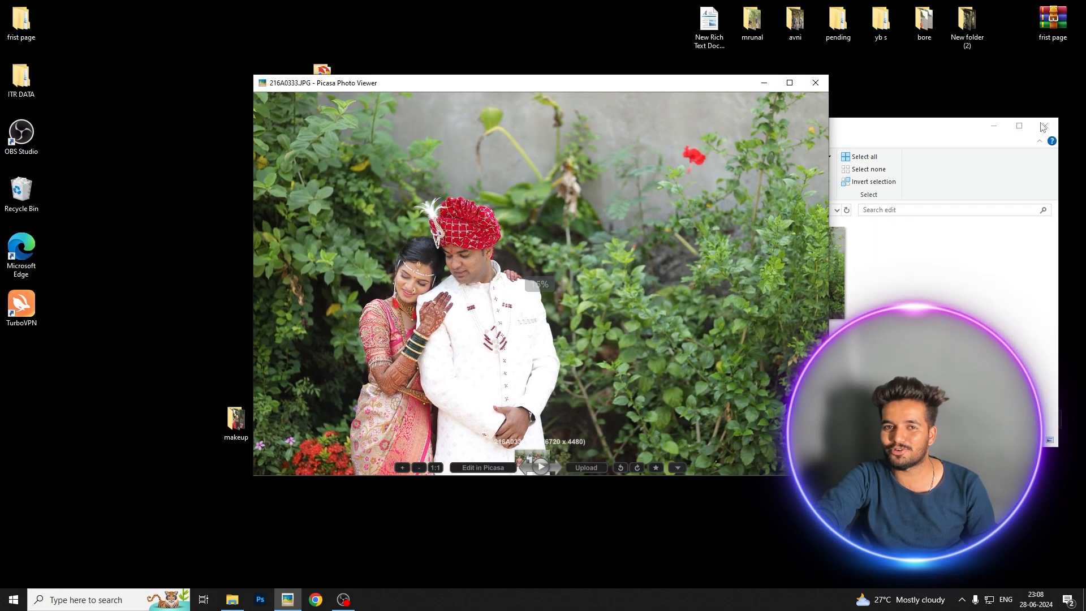
pyautogui.click(815, 84)
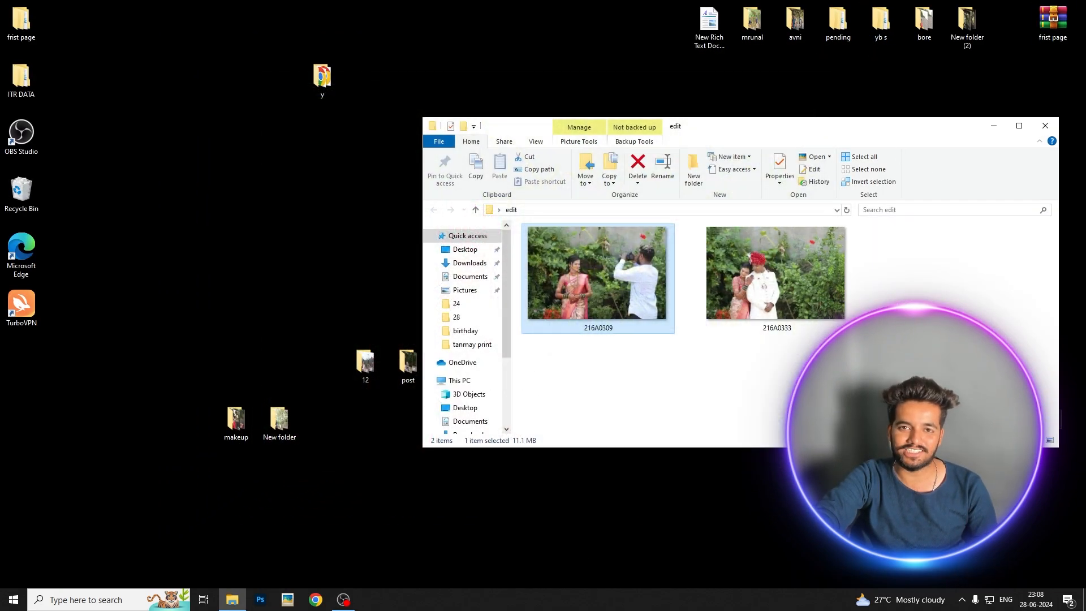
pyautogui.click(1053, 130)
# Launch Photoshop and open both photos from the desktop's edit folder, 216A0309 and 216A0333, in it
pyautogui.click(269, 597)
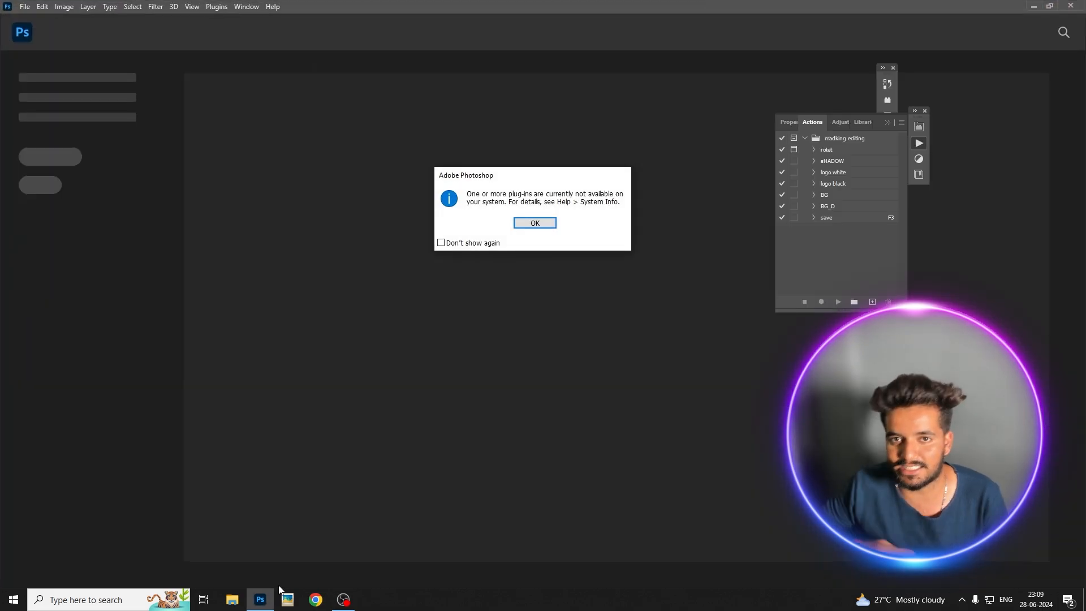
pyautogui.click(552, 225)
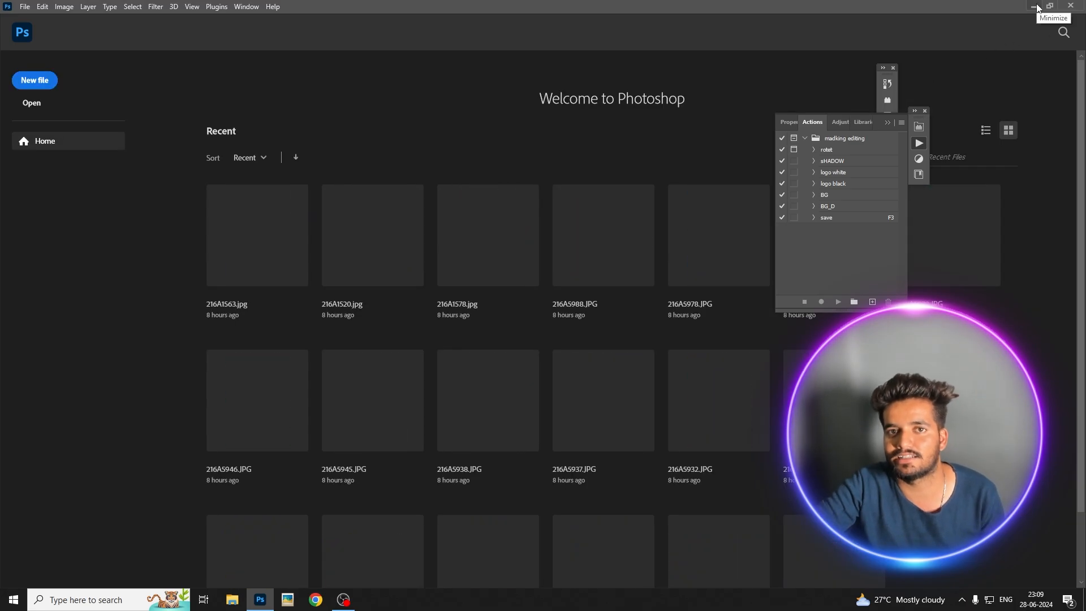
pyautogui.click(1034, 7)
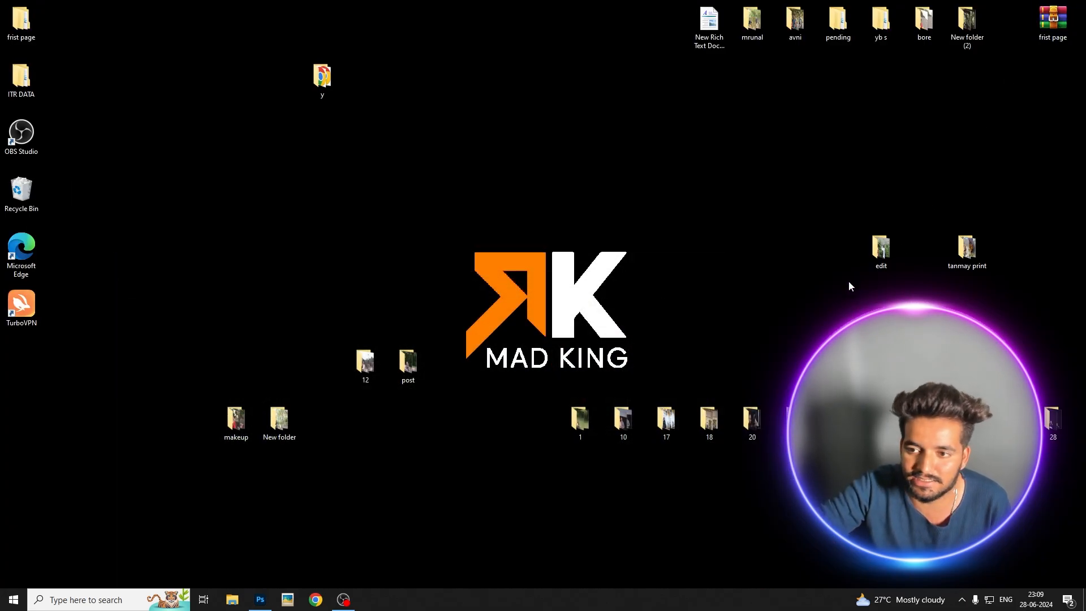
pyautogui.doubleClick(880, 248)
pyautogui.hotkey('ctrl', 'a')
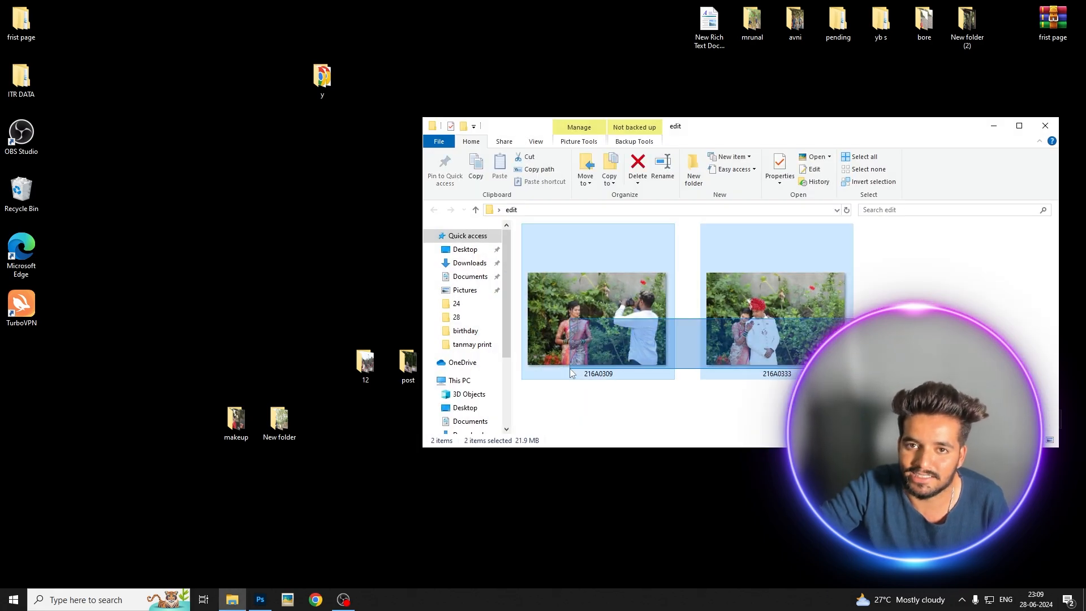
pyautogui.moveTo(744, 248); pyautogui.dragTo(490, 325)
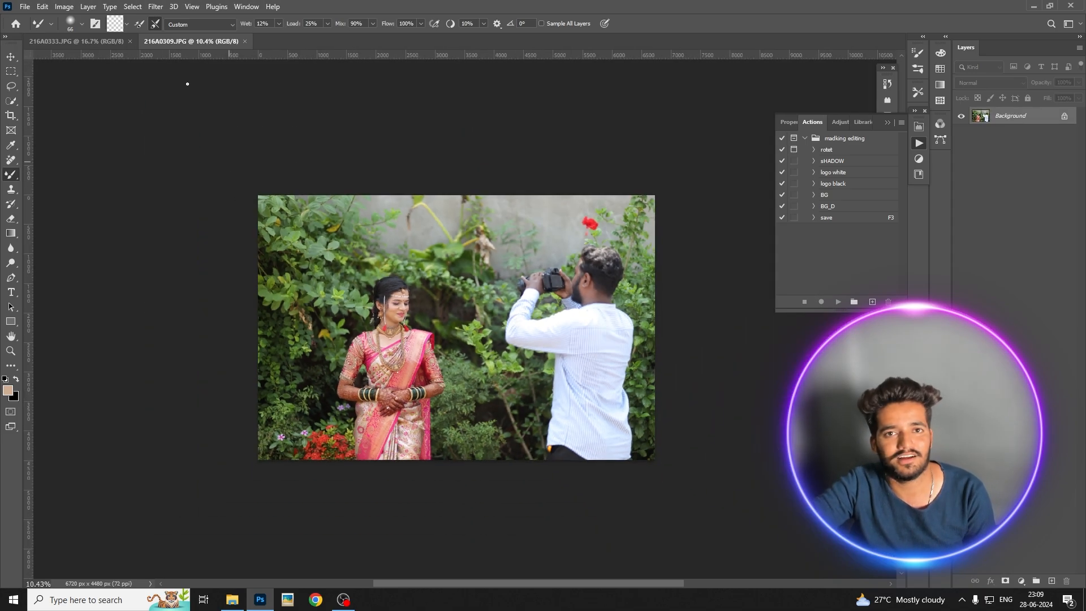
# Compare the two open photos, 216A0333 and 216A0309, examining the photographer standing beside the bride in 216A0309
pyautogui.click(120, 40)
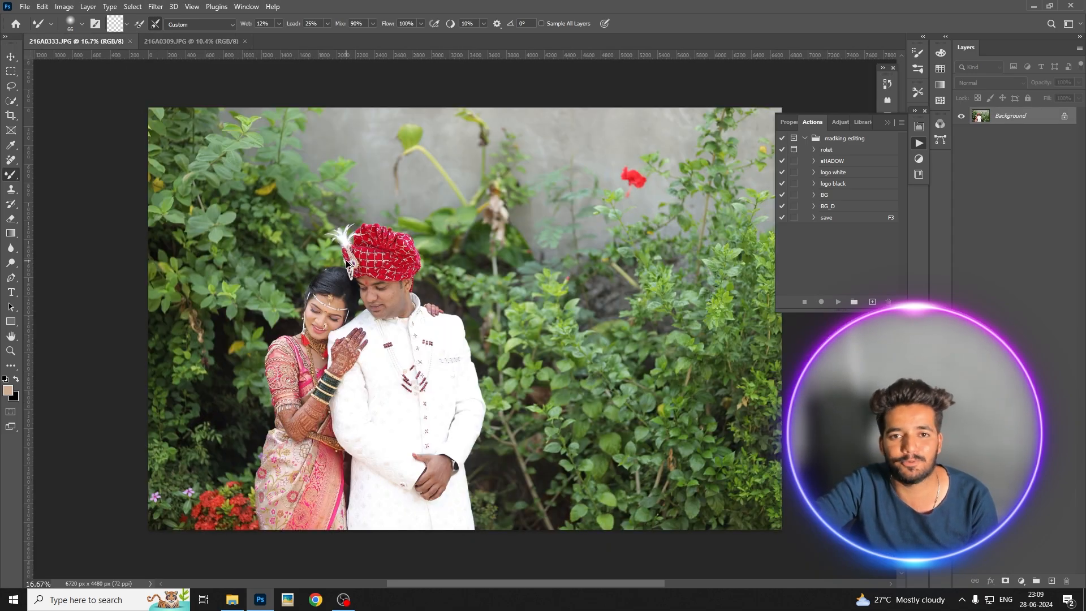
pyautogui.scroll(-1, 351, 286)
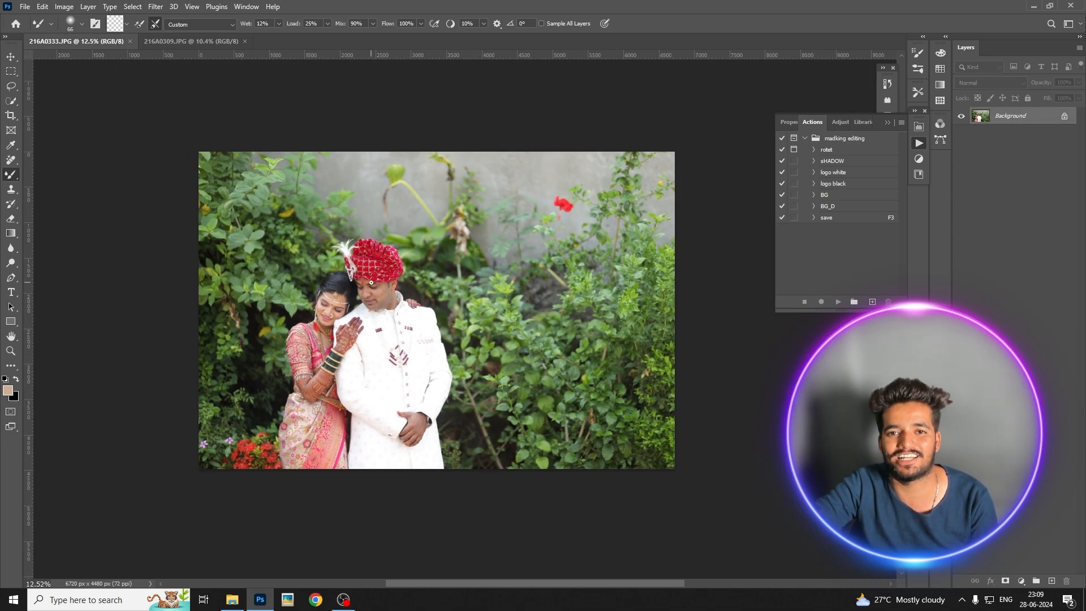
pyautogui.click(192, 41)
pyautogui.scroll(1, 592, 302)
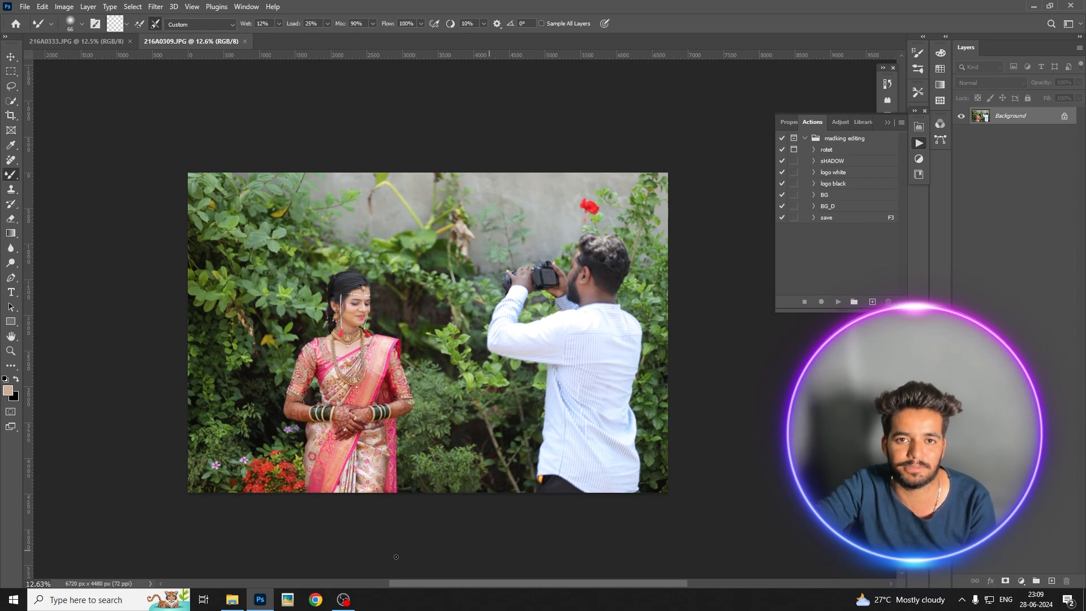
pyautogui.scroll(4, 577, 355)
pyautogui.scroll(-4, 578, 355)
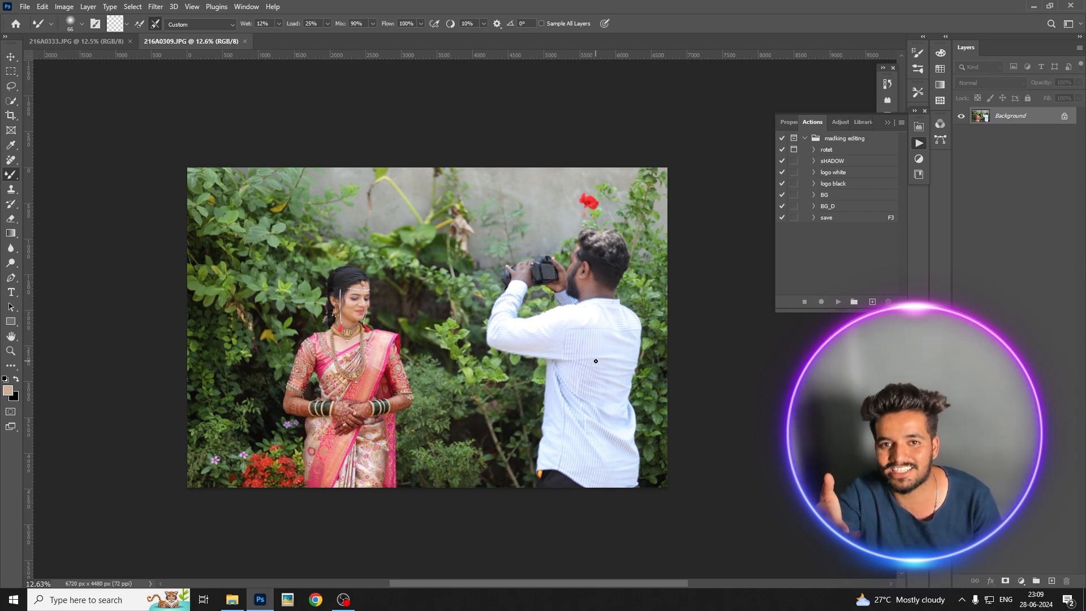
pyautogui.scroll(-1, 507, 349)
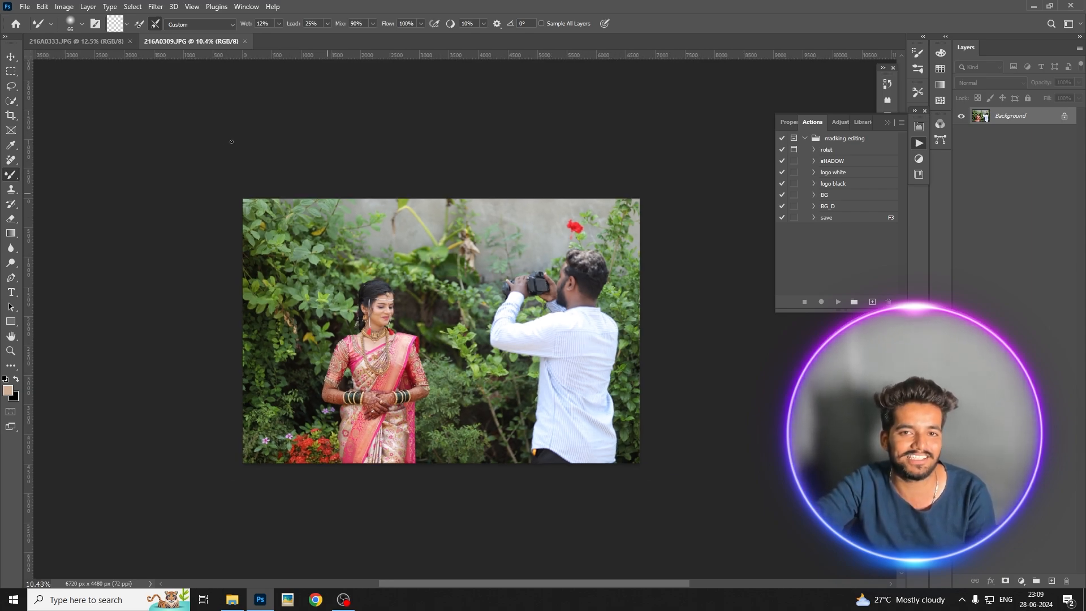
# Erase the photographer's camera and raised forearms from photo 216A0309 with the Remove tool
pyautogui.click(11, 162)
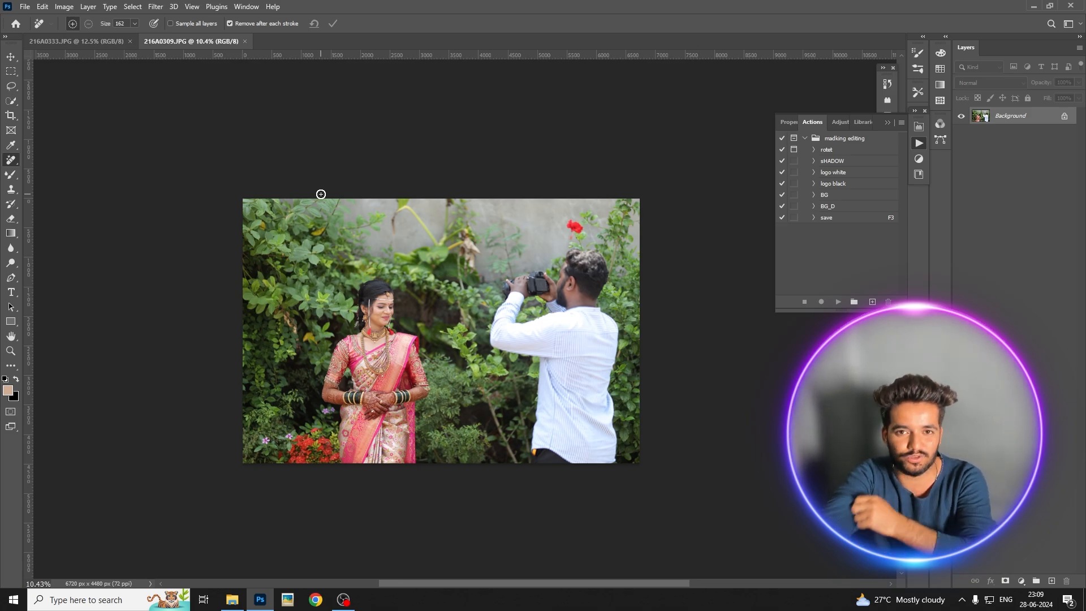
pyautogui.scroll(5, 399, 324)
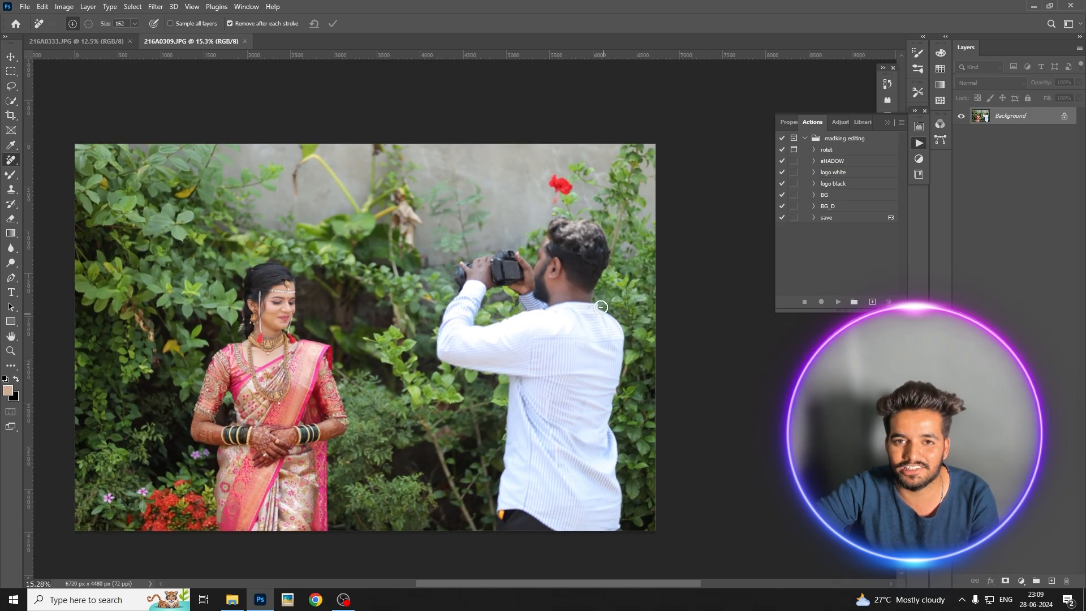
pyautogui.scroll(-4, 497, 311)
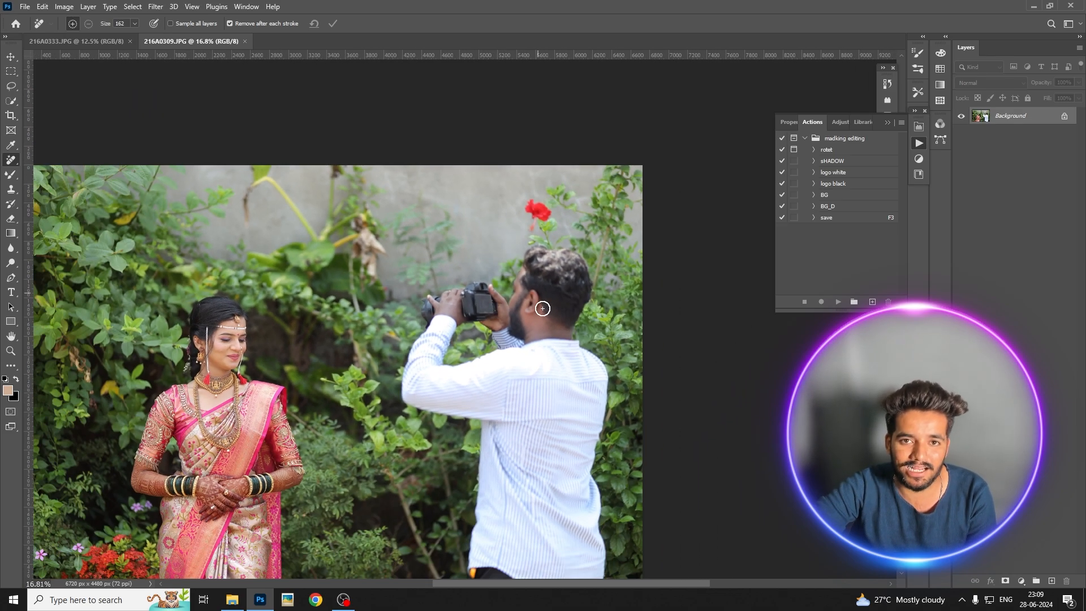
pyautogui.scroll(1, 548, 352)
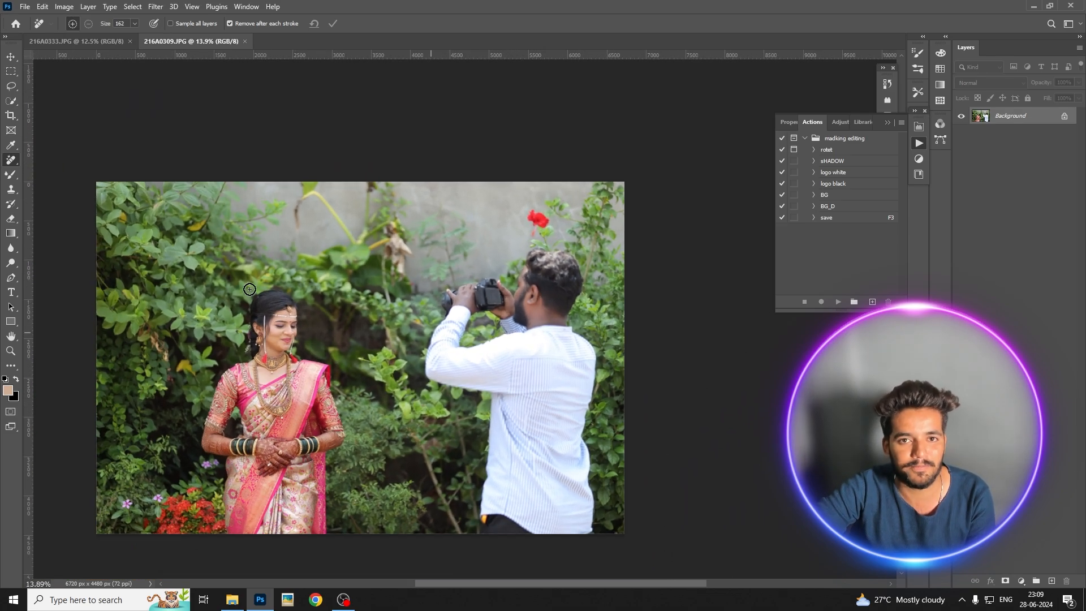
pyautogui.rightClick(8, 164)
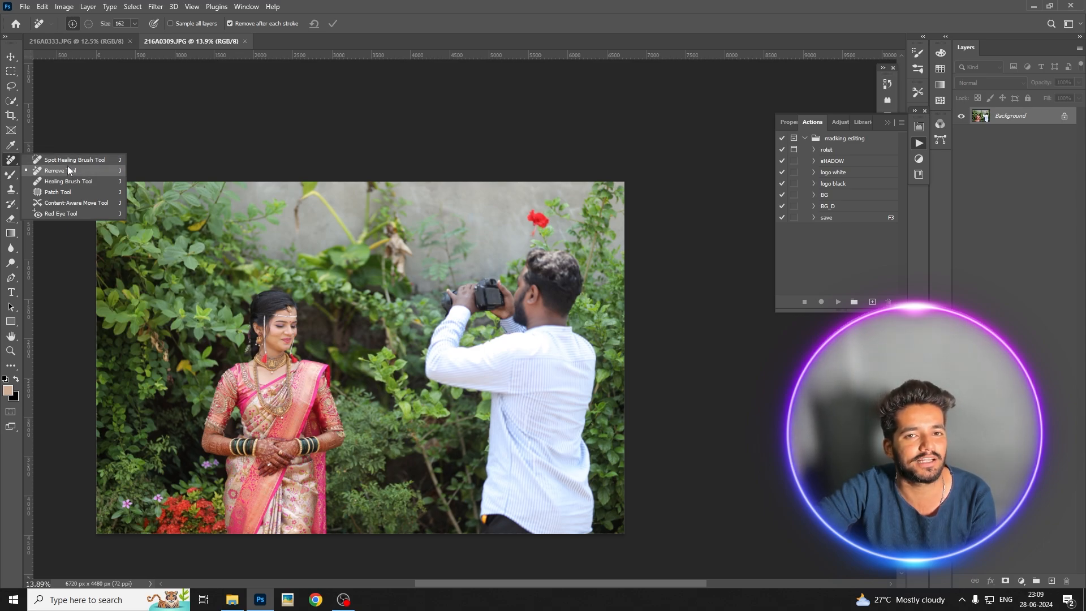
pyautogui.click(68, 171)
pyautogui.scroll(2, 506, 324)
pyautogui.moveTo(518, 286)
pyautogui.mouseDown()
pyautogui.moveTo(468, 273)
pyautogui.moveTo(441, 348)
pyautogui.moveTo(444, 384)
pyautogui.moveTo(472, 398)
pyautogui.moveTo(494, 370)
pyautogui.moveTo(498, 385)
pyautogui.moveTo(498, 307)
pyautogui.moveTo(517, 292)
pyautogui.moveTo(522, 340)
pyautogui.moveTo(476, 331)
pyautogui.moveTo(443, 310)
pyautogui.mouseUp()
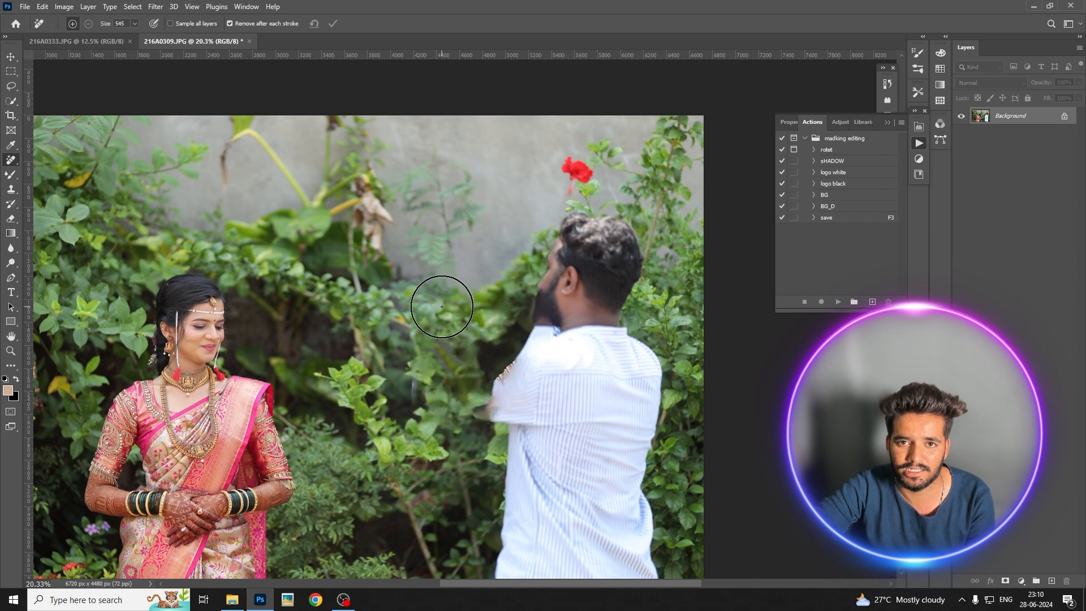
# Paint over the photographer's head and body with a larger Remove tool brush to erase the rest of him
pyautogui.scroll(-5, 441, 303)
pyautogui.scroll(1, 514, 301)
pyautogui.keyDown('alt'); pyautogui.rightClick(542, 241); pyautogui.keyUp('alt')
pyautogui.moveTo(552, 242)
pyautogui.mouseDown()
pyautogui.moveTo(529, 238)
pyautogui.moveTo(526, 274)
pyautogui.moveTo(485, 332)
pyautogui.moveTo(545, 323)
pyautogui.moveTo(546, 297)
pyautogui.mouseUp()
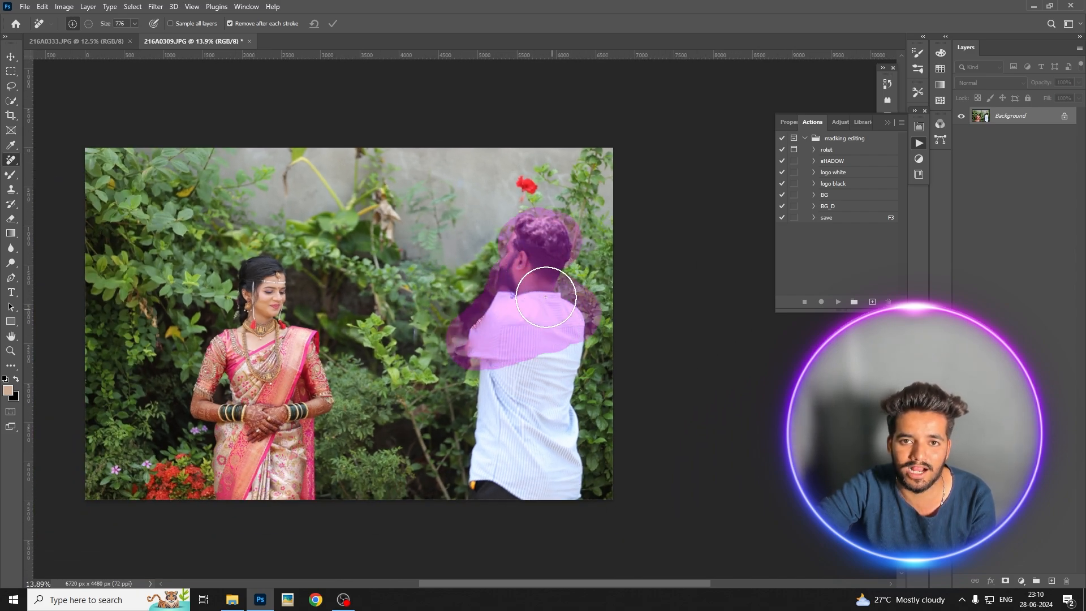
pyautogui.moveTo(504, 246)
pyautogui.mouseDown()
pyautogui.moveTo(515, 273)
pyautogui.moveTo(547, 264)
pyautogui.moveTo(500, 292)
pyautogui.moveTo(491, 457)
pyautogui.moveTo(543, 392)
pyautogui.moveTo(538, 288)
pyautogui.moveTo(553, 289)
pyautogui.moveTo(566, 343)
pyautogui.moveTo(563, 459)
pyautogui.moveTo(569, 276)
pyautogui.mouseUp()
# Inspect the retouched foliage beside the bride and undo the removal of the photographer
pyautogui.scroll(-2, 500, 242)
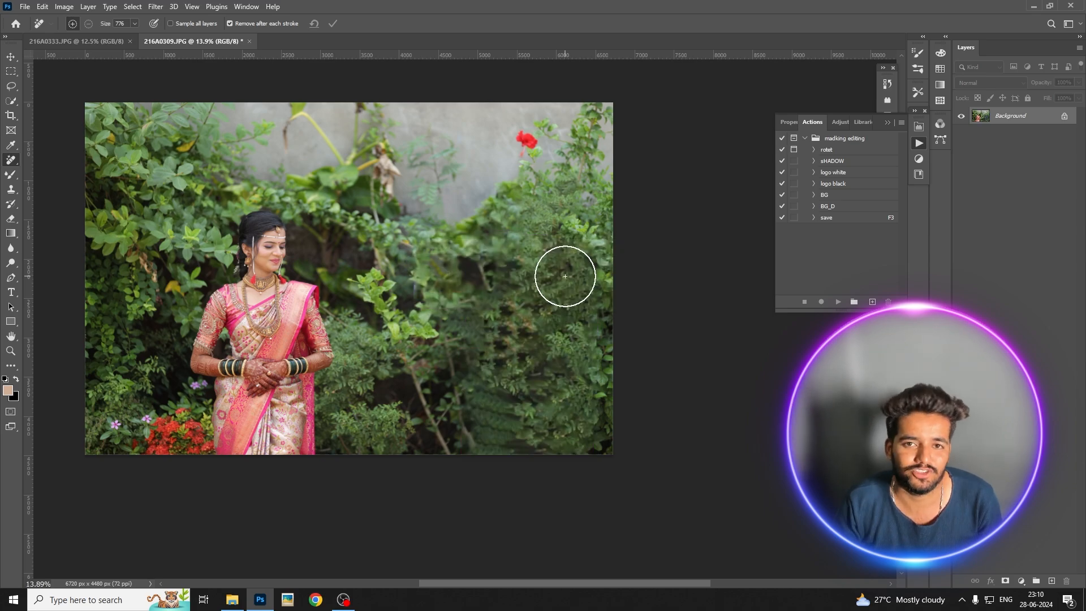
pyautogui.scroll(2, 565, 276)
pyautogui.scroll(-1, 565, 276)
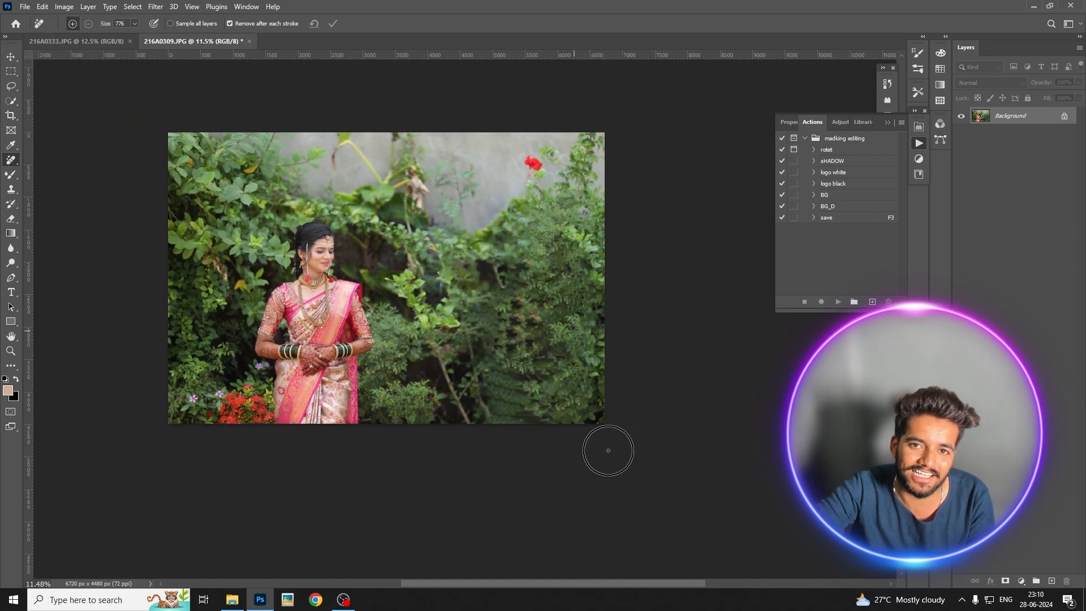
pyautogui.scroll(3, 562, 405)
pyautogui.scroll(-4, 564, 406)
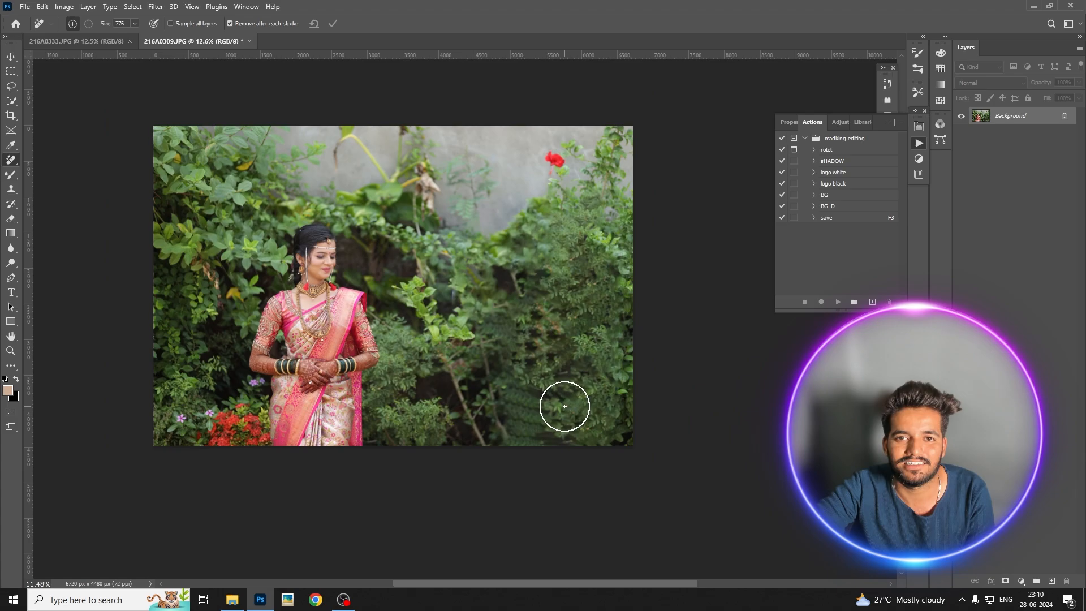
pyautogui.hotkey('ctrl', 'z')
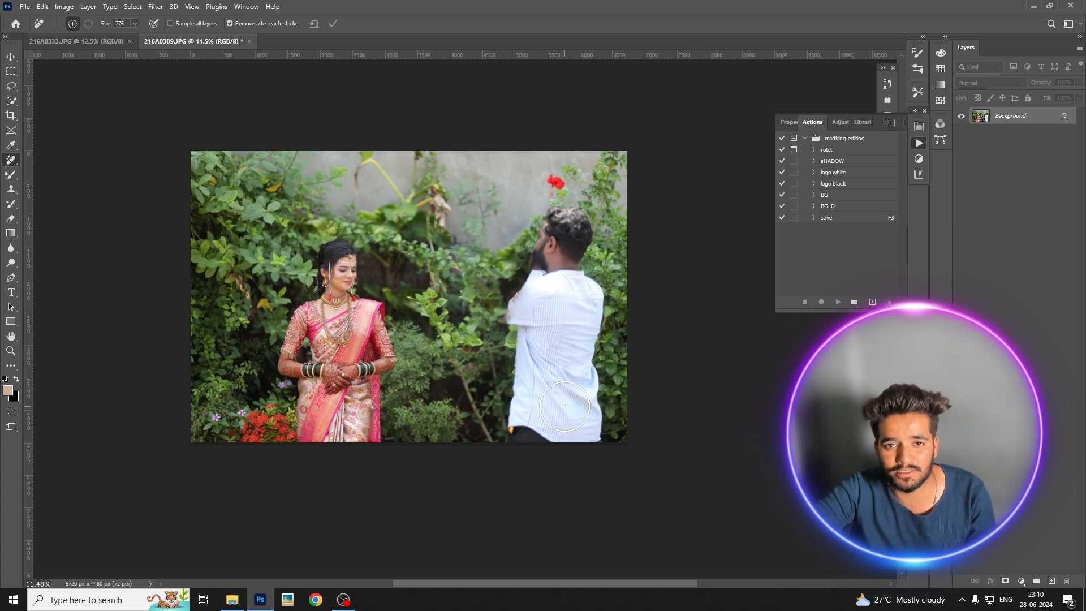
# Select the whole photographer with the Quick Selection tool, including his shirt, head, hands and camera
pyautogui.click(12, 104)
pyautogui.scroll(2, 557, 243)
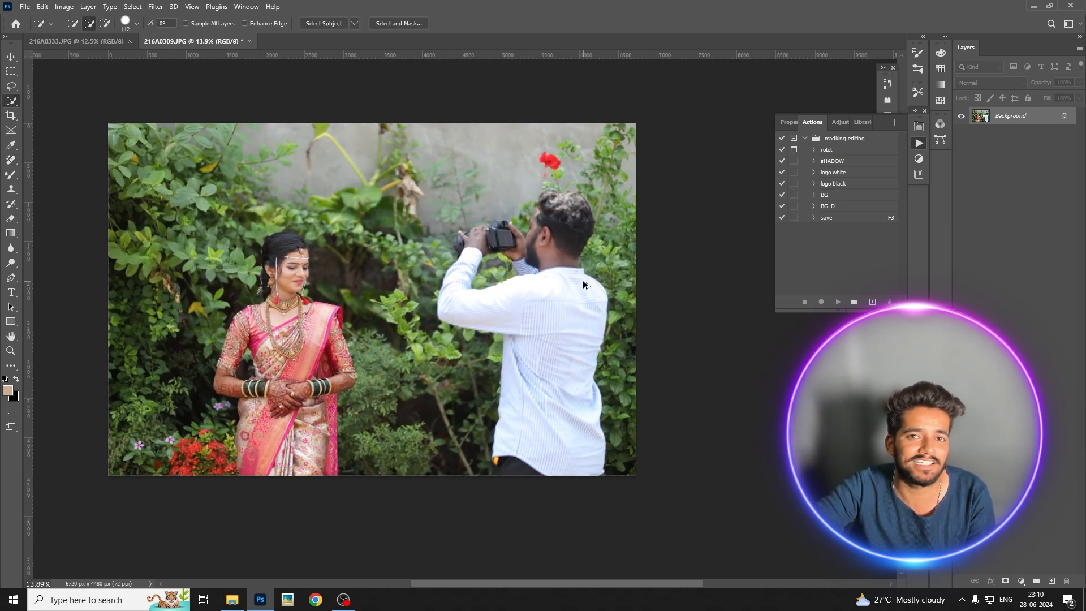
pyautogui.moveTo(559, 287); pyautogui.dragTo(546, 395)
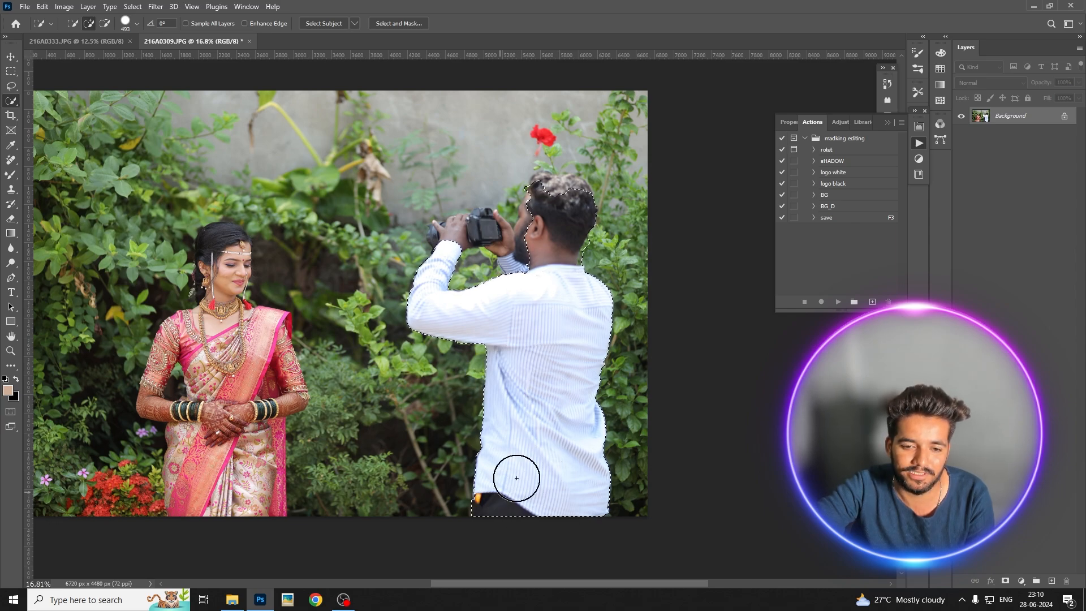
pyautogui.scroll(2, 463, 293)
pyautogui.moveTo(455, 298)
pyautogui.mouseDown()
pyautogui.moveTo(499, 313)
pyautogui.moveTo(467, 282)
pyautogui.moveTo(422, 308)
pyautogui.moveTo(412, 299)
pyautogui.moveTo(451, 317)
pyautogui.mouseUp()
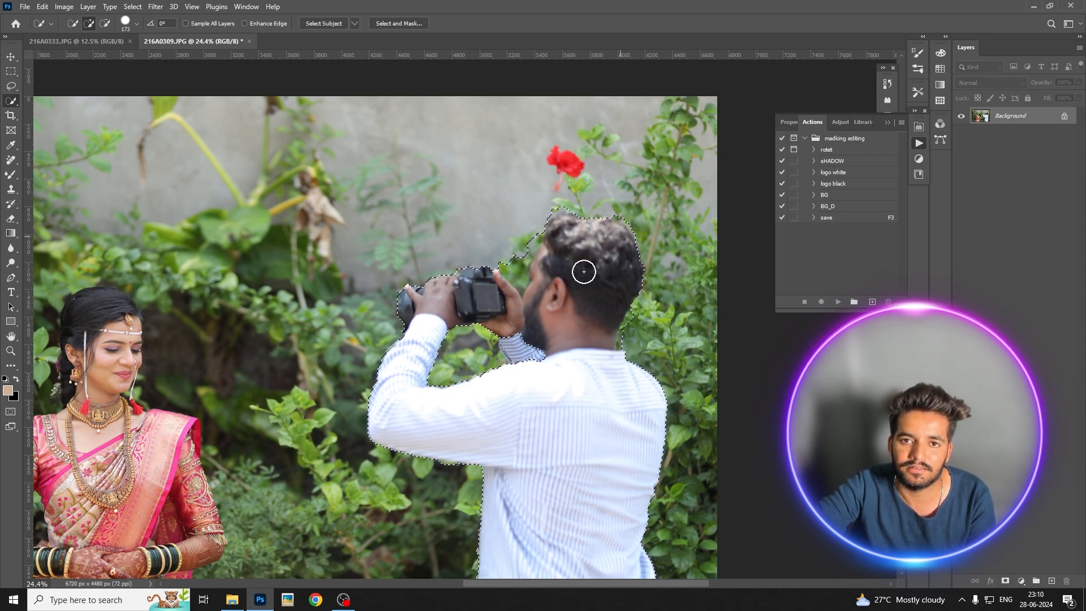
# Expand the selection around the photographer by 20 pixels
pyautogui.scroll(-2, 549, 302)
pyautogui.rightClick(565, 313)
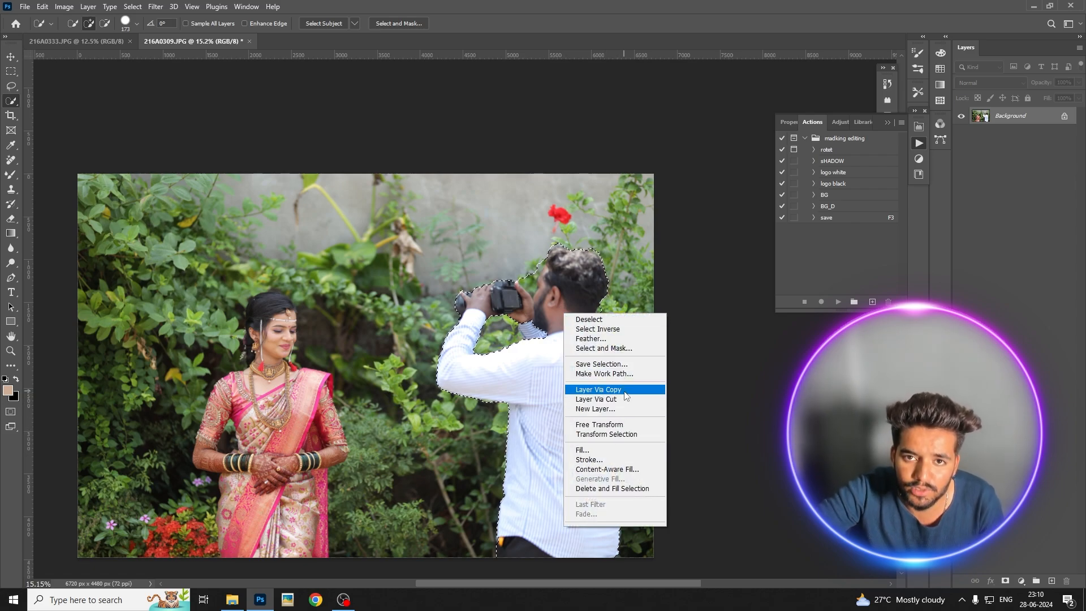
pyautogui.click(547, 443)
pyautogui.click(156, 7)
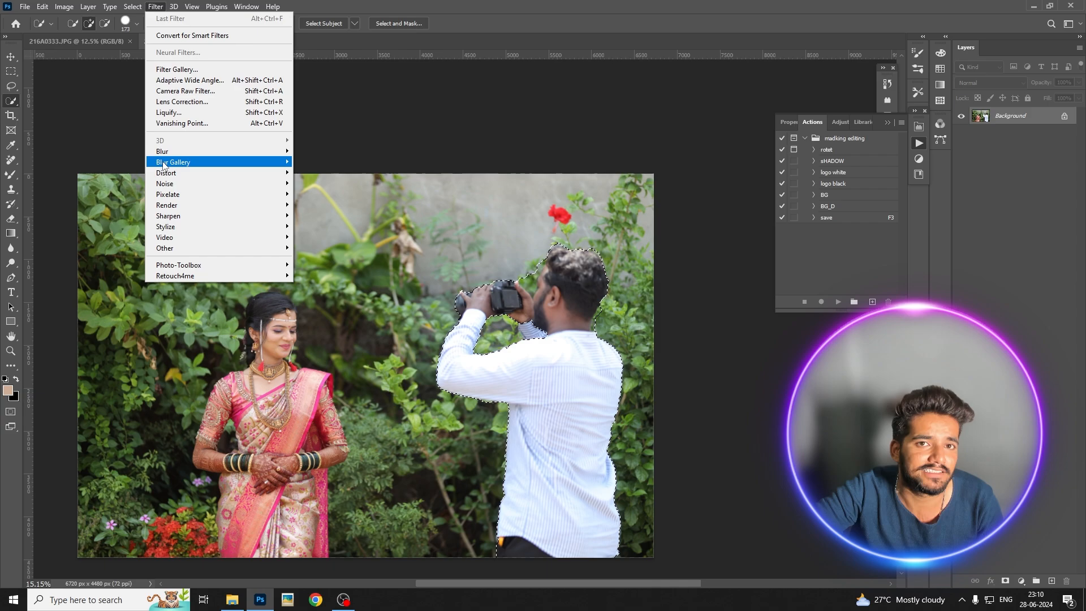
pyautogui.moveTo(133, 6)
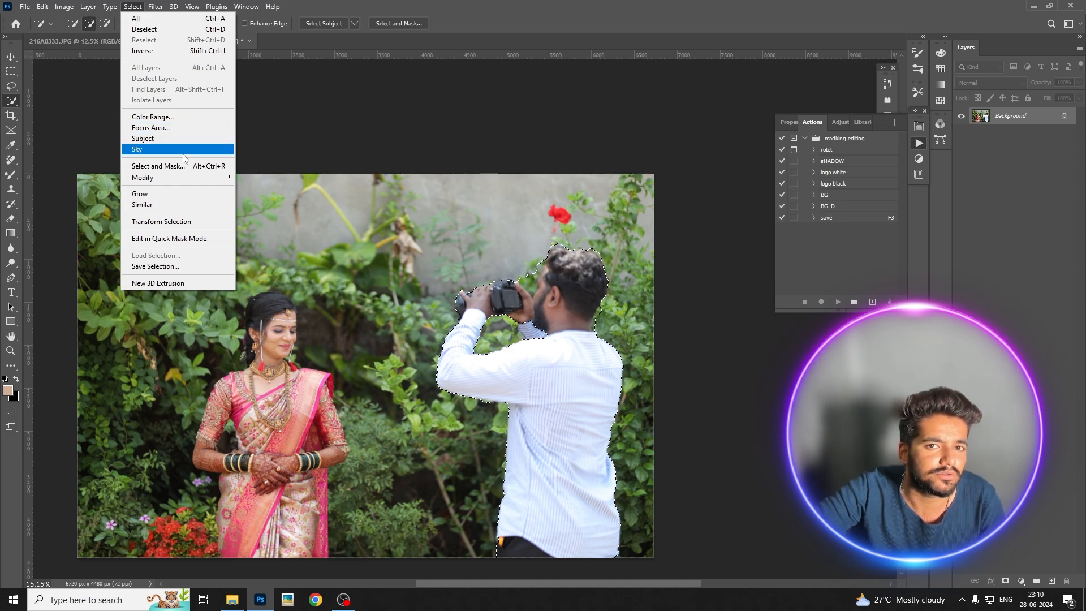
pyautogui.moveTo(186, 178)
pyautogui.click(275, 203)
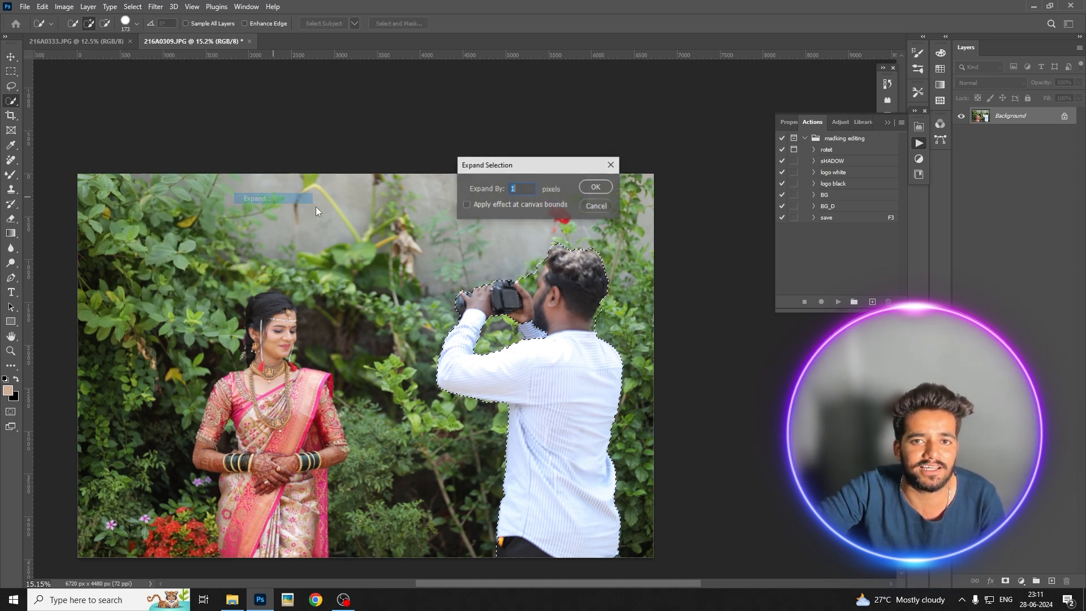
pyautogui.write('20')
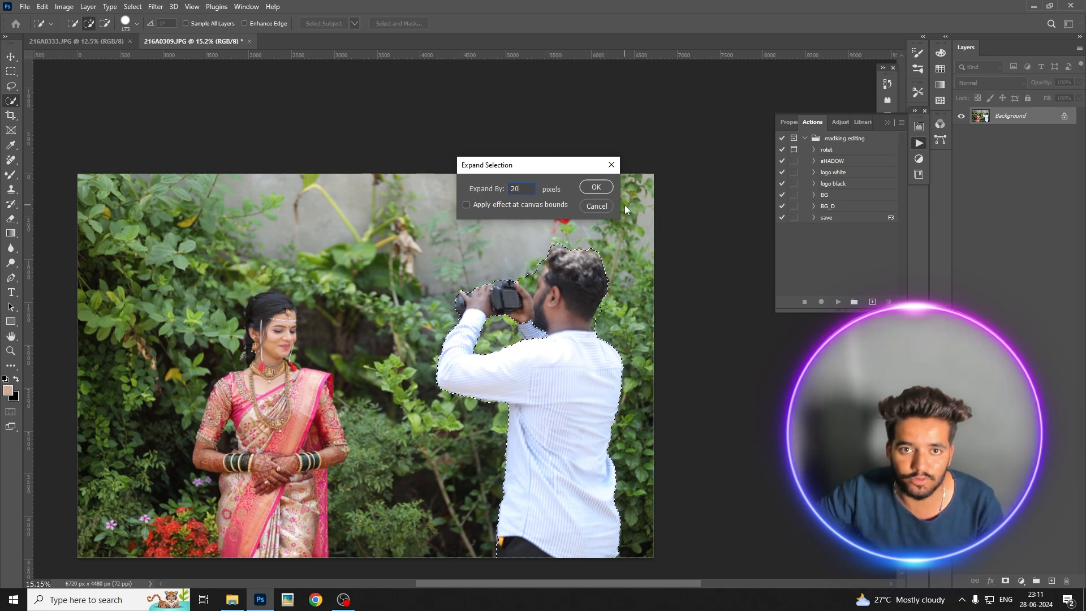
pyautogui.click(596, 187)
# Fill the expanded selection so that matching garden background replaces the photographer
pyautogui.rightClick(567, 309)
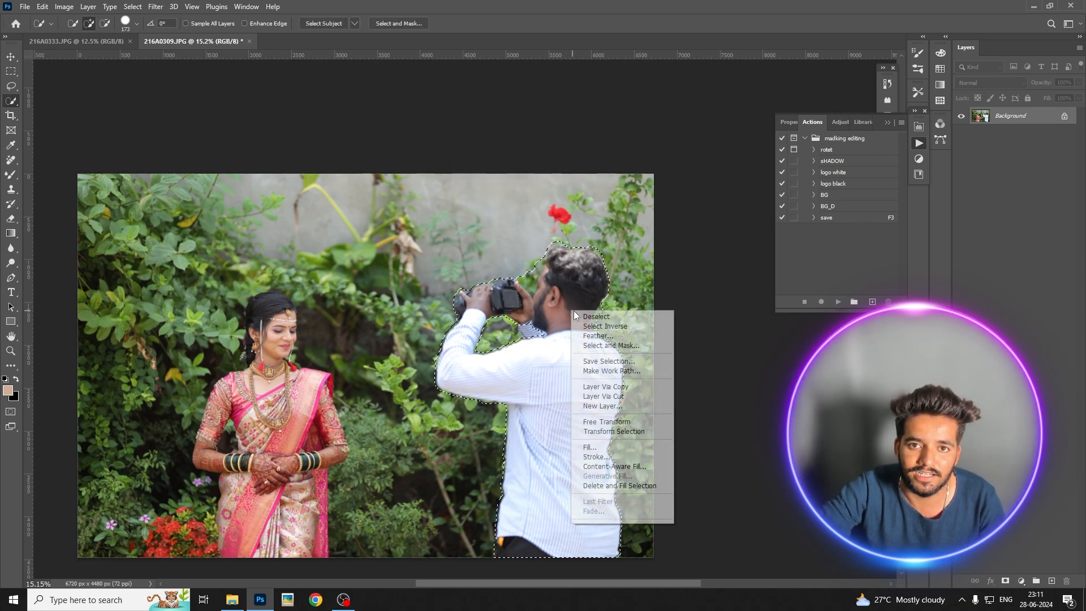
pyautogui.click(631, 451)
pyautogui.click(495, 163)
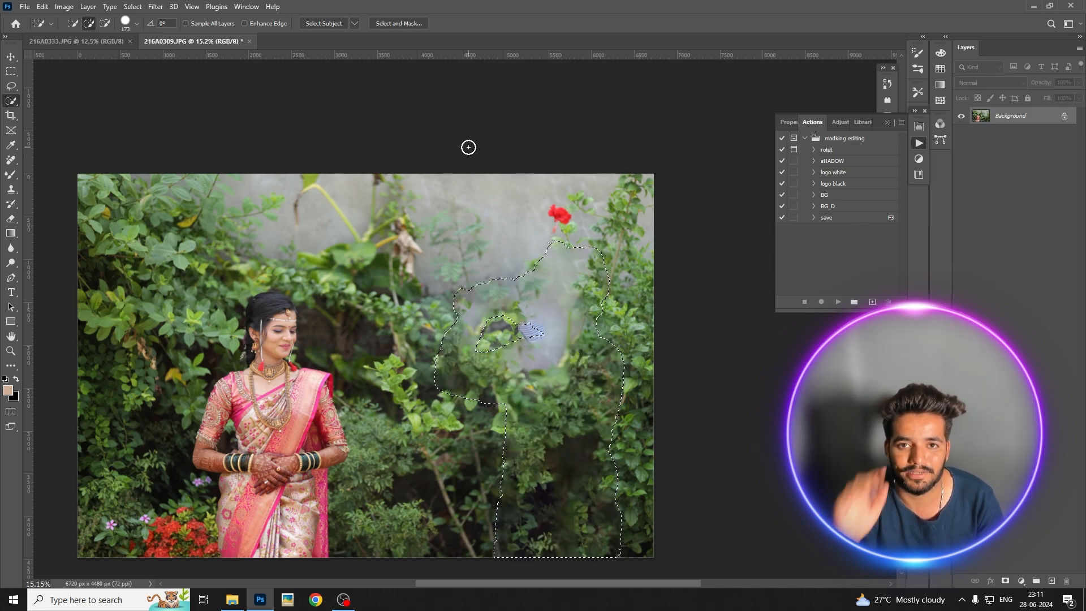
# Clear the selection, lasso the leftover striped shirt patch on the wall and replace it with a Content-Aware fill
pyautogui.click(10, 71)
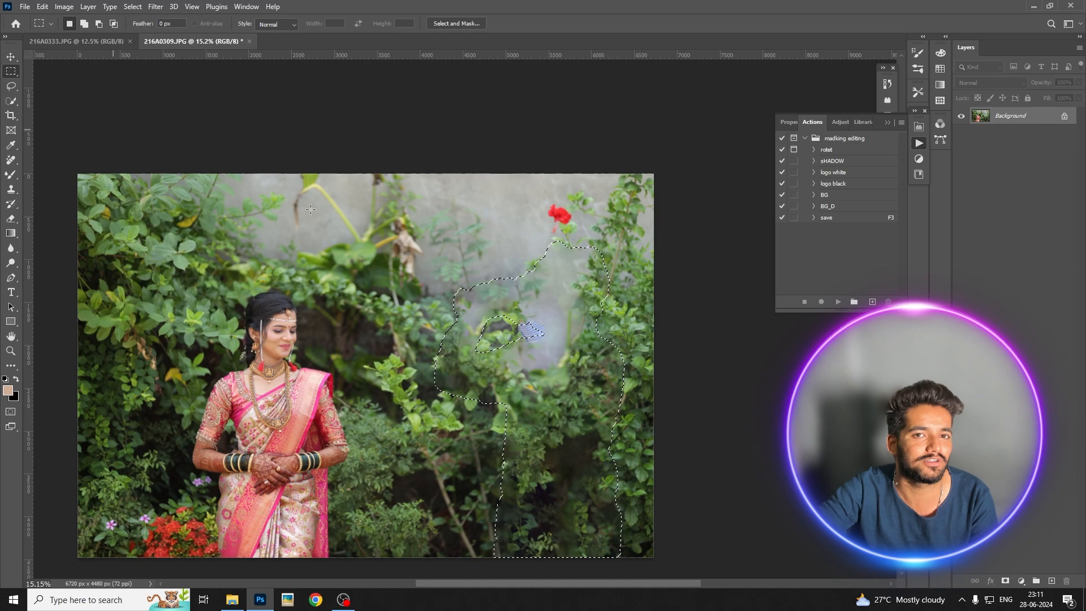
pyautogui.click(398, 237)
pyautogui.scroll(7, 587, 335)
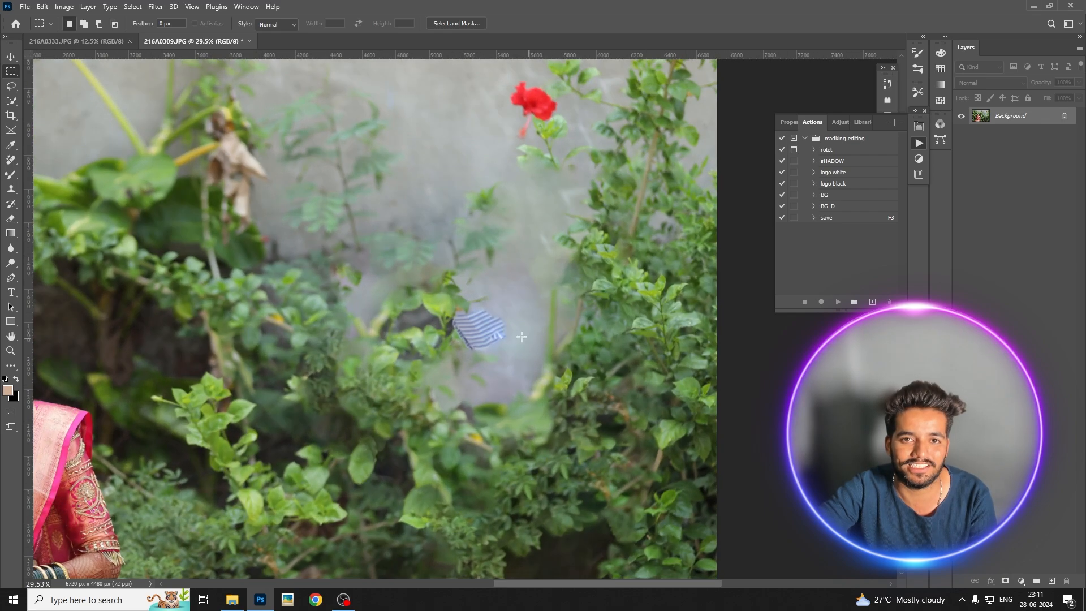
pyautogui.click(12, 88)
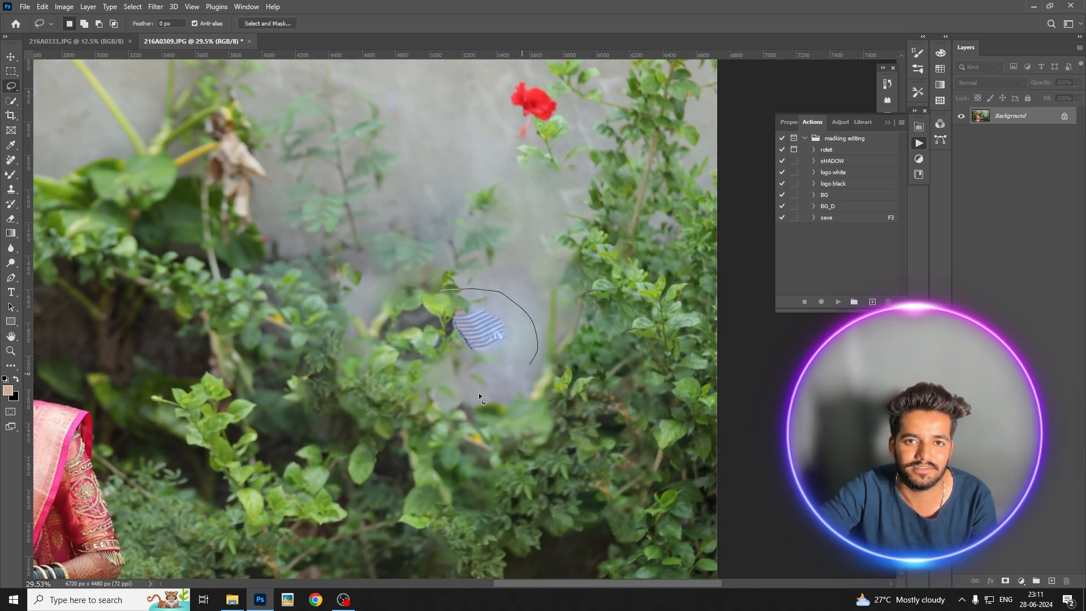
pyautogui.rightClick(497, 307)
pyautogui.click(514, 444)
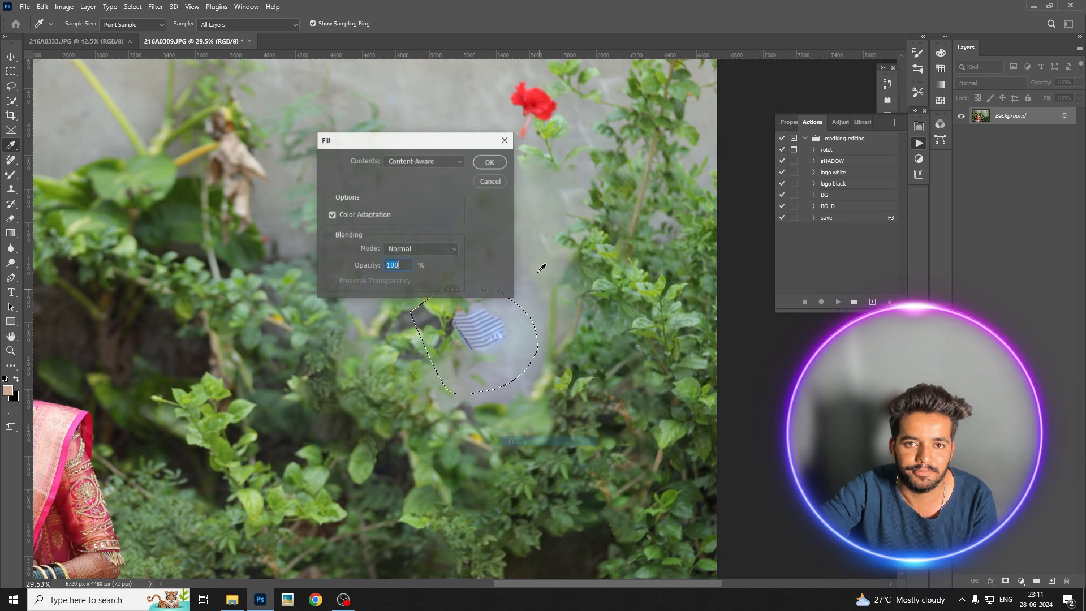
pyautogui.click(490, 163)
pyautogui.scroll(-5, 493, 204)
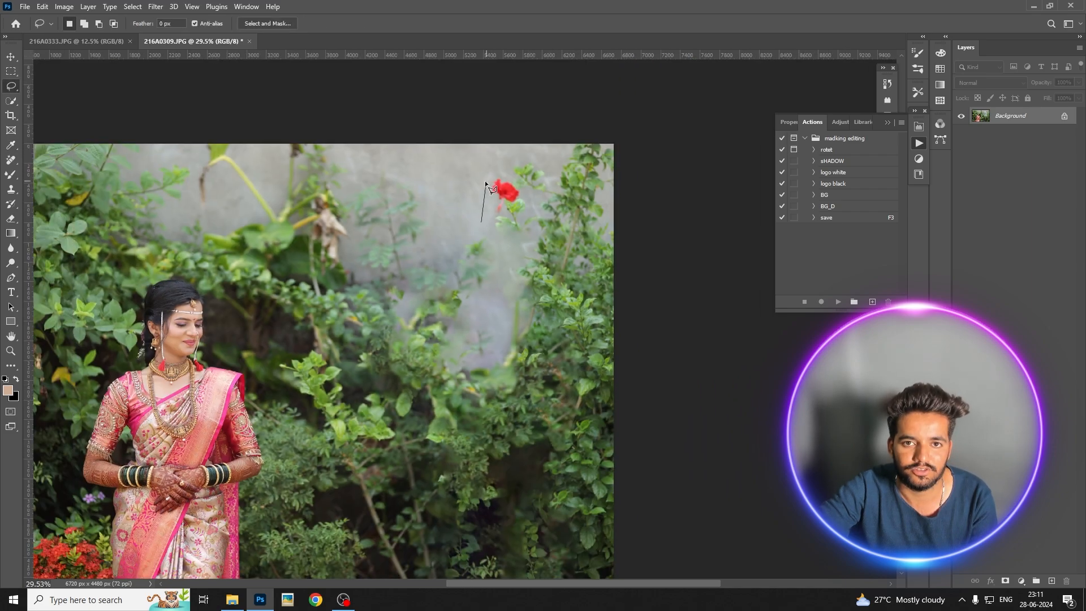
# Lasso the dark smudged area in the lower foliage where the photographer stood and replace it with a Content-Aware fill
pyautogui.scroll(5, 493, 204)
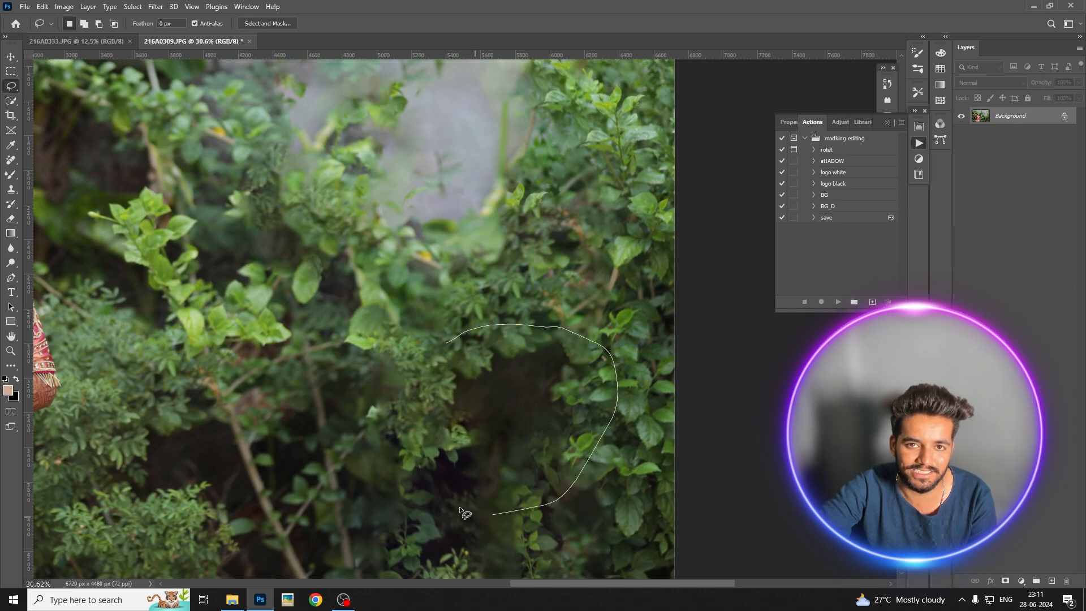
pyautogui.moveTo(465, 512); pyautogui.dragTo(447, 344)
pyautogui.rightClick(475, 395)
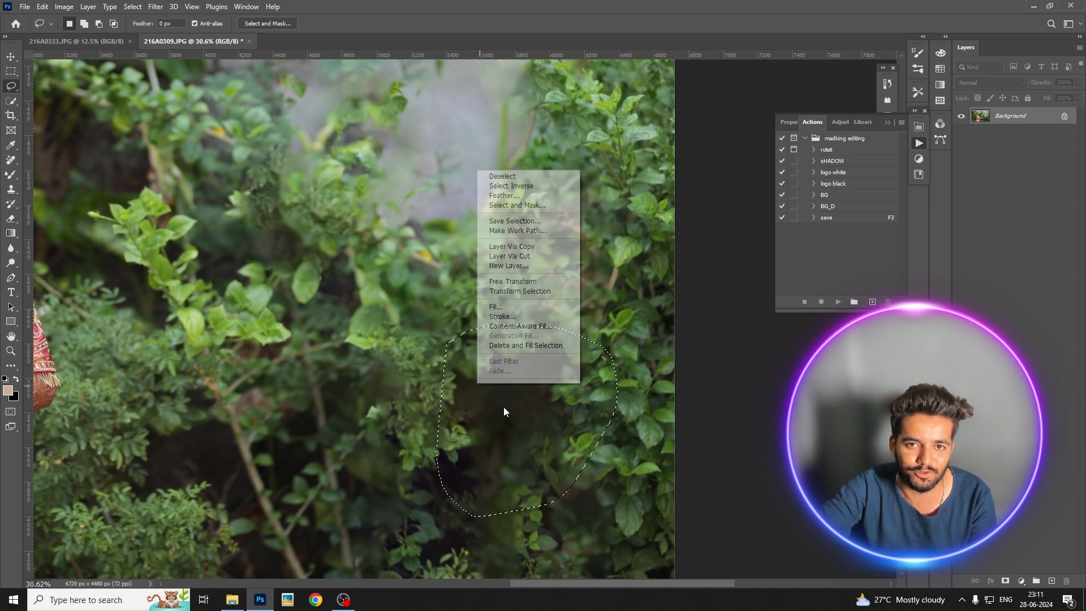
pyautogui.click(486, 307)
pyautogui.click(499, 164)
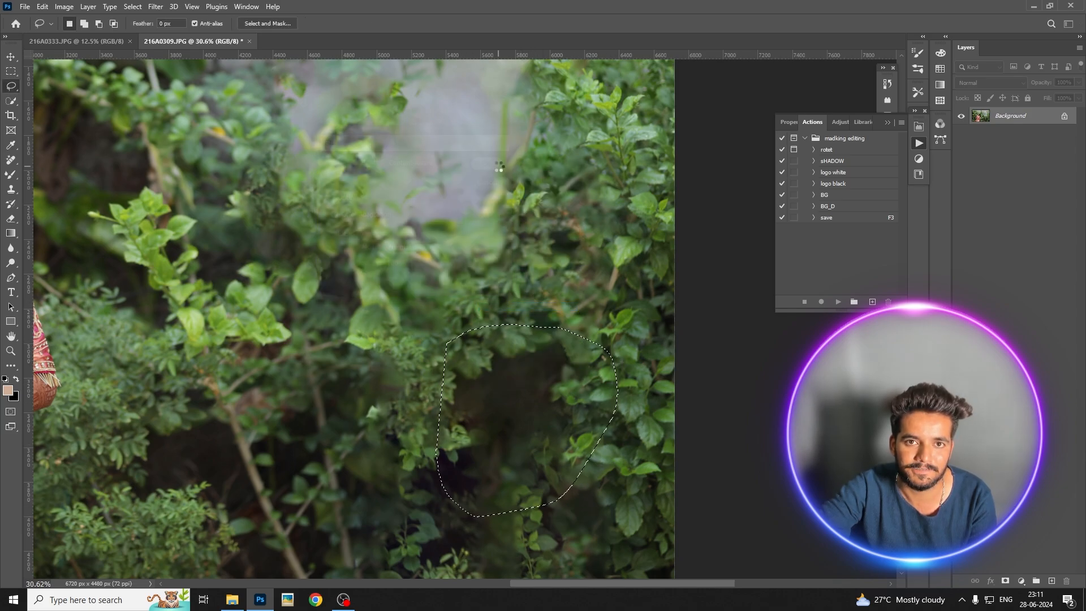
pyautogui.scroll(-2, 462, 340)
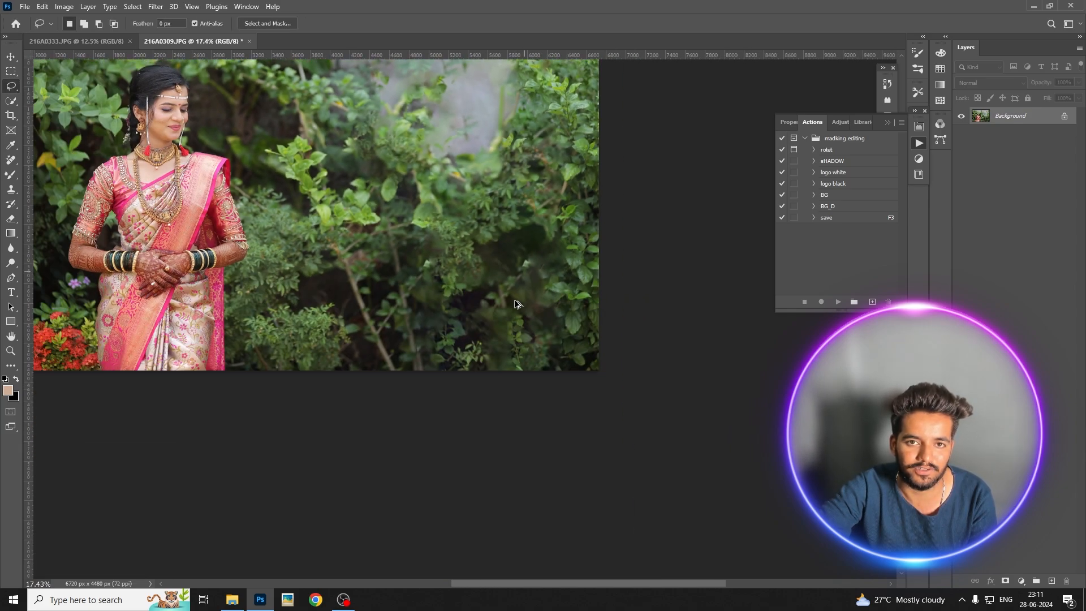
# Apply a Content-Aware fill to a lassoed foliage patch at the photo's bottom edge, and deselect it
pyautogui.rightClick(489, 358)
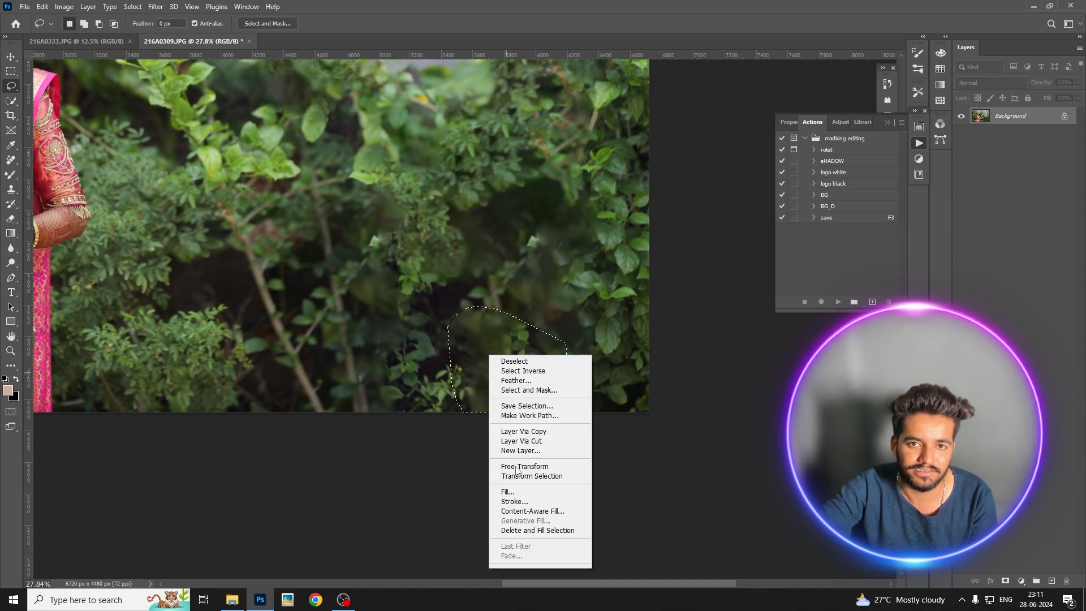
pyautogui.click(497, 494)
pyautogui.click(498, 163)
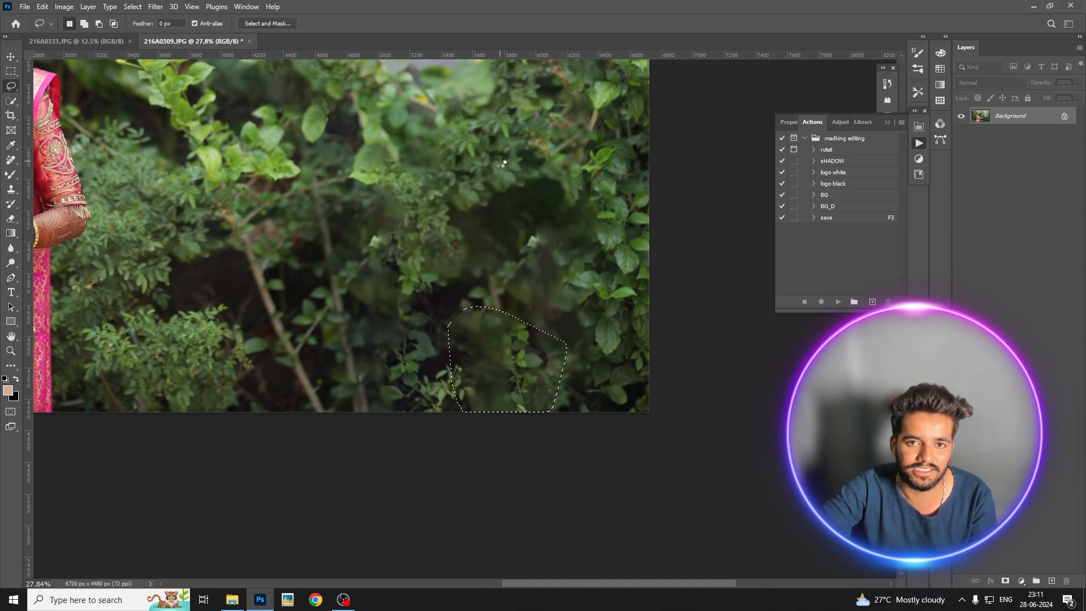
pyautogui.hotkey('ctrl', 'd')
pyautogui.scroll(-4, 512, 320)
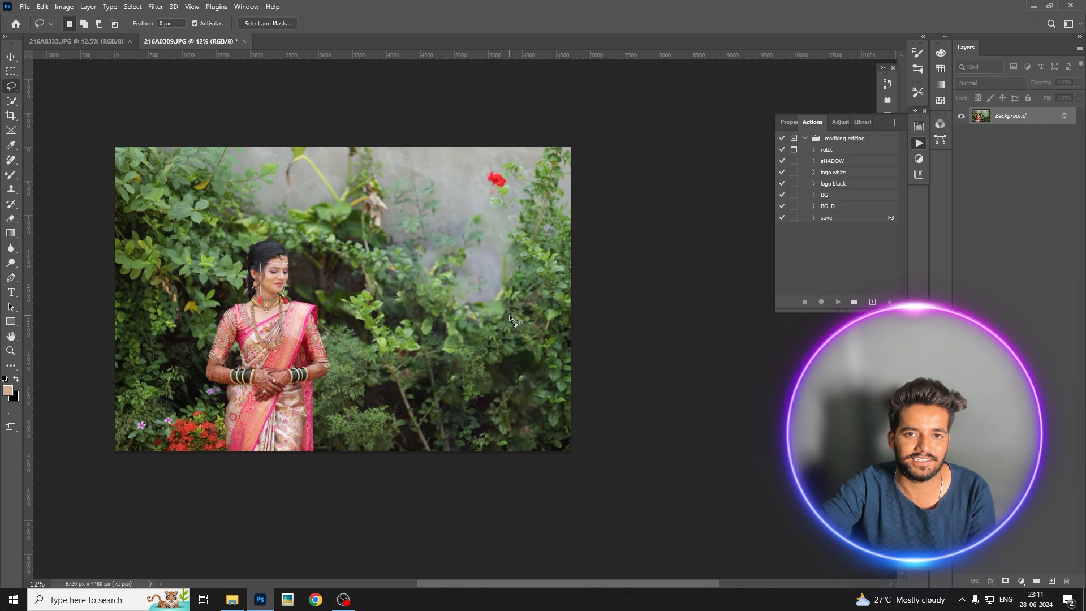
# Compare the retouched background with the couple photo 216A0333 and return to 216A0309
pyautogui.scroll(2, 512, 319)
pyautogui.scroll(-2, 509, 315)
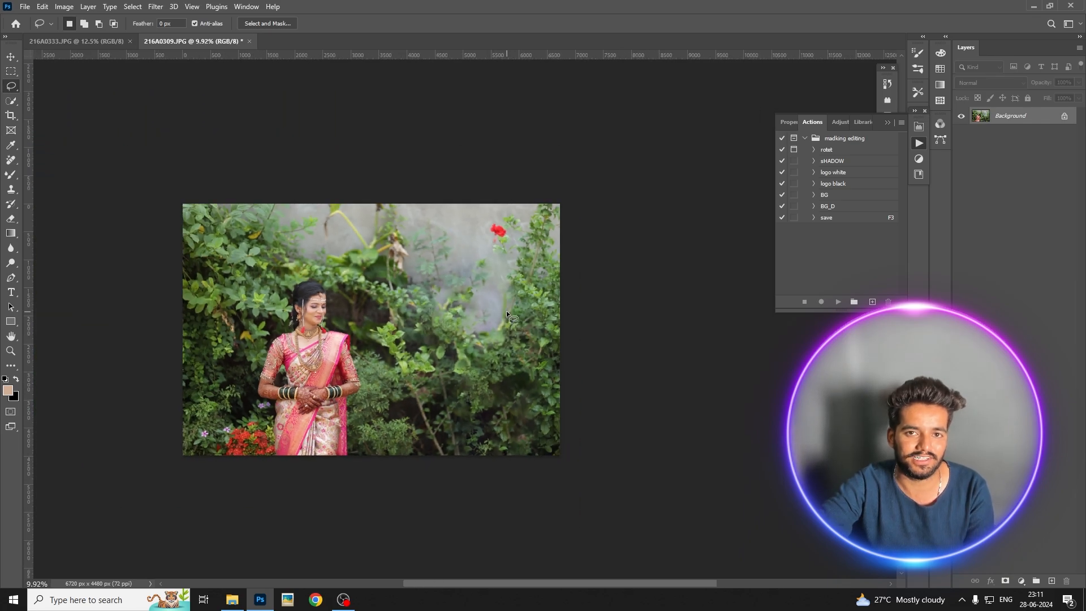
pyautogui.click(76, 41)
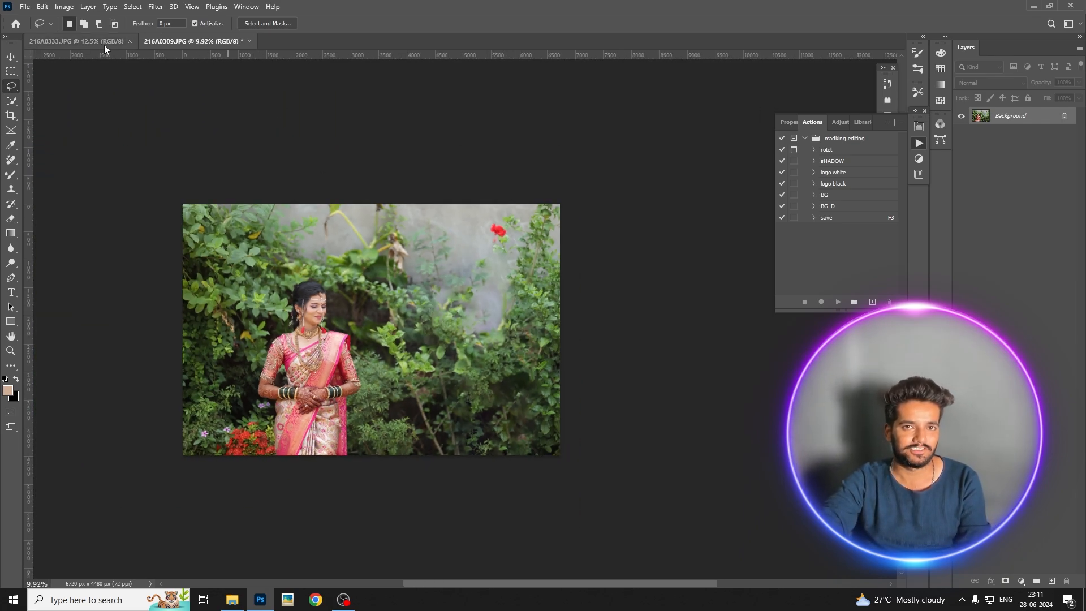
pyautogui.scroll(1, 339, 257)
pyautogui.scroll(2, 340, 257)
pyautogui.scroll(-2, 340, 257)
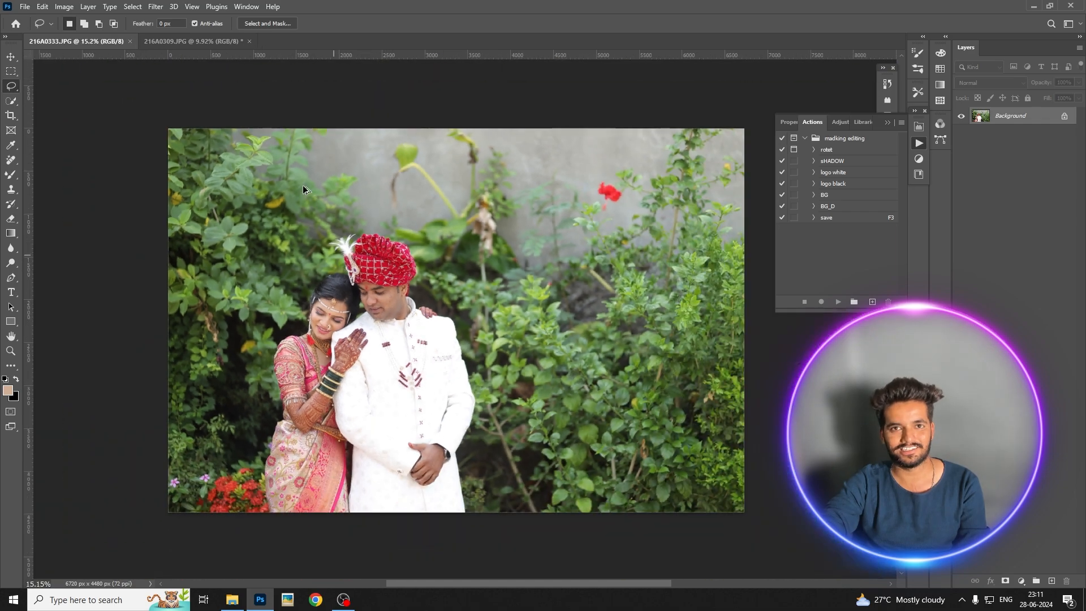
pyautogui.click(190, 42)
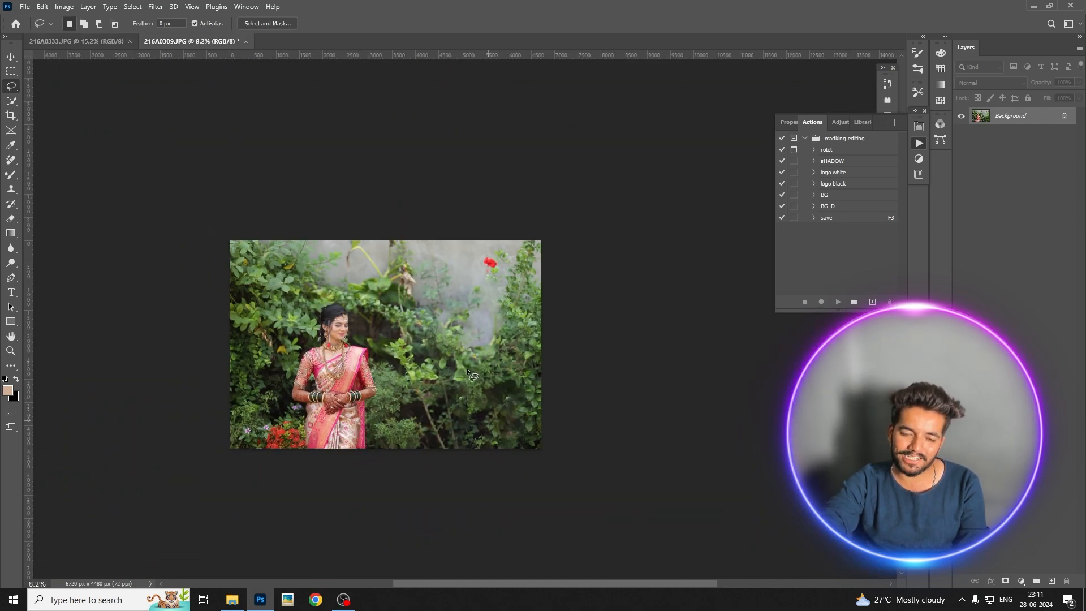
# Remove the dried brown leaf hanging above the bride with a lasso selection and Content-Aware fill, and deselect it
pyautogui.scroll(3, 392, 364)
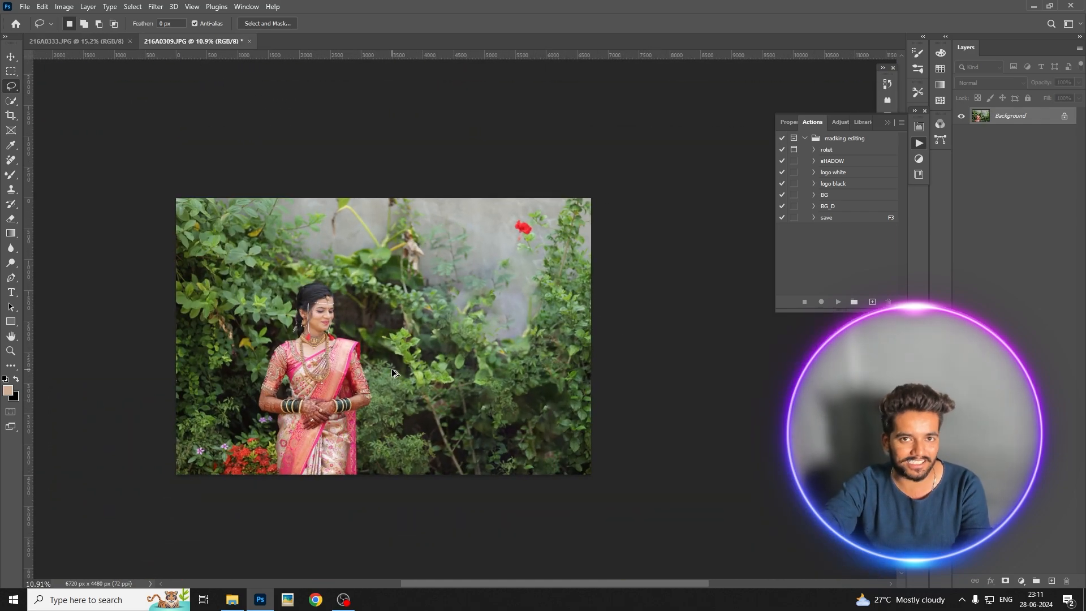
pyautogui.scroll(-3, 405, 377)
pyautogui.scroll(5, 406, 385)
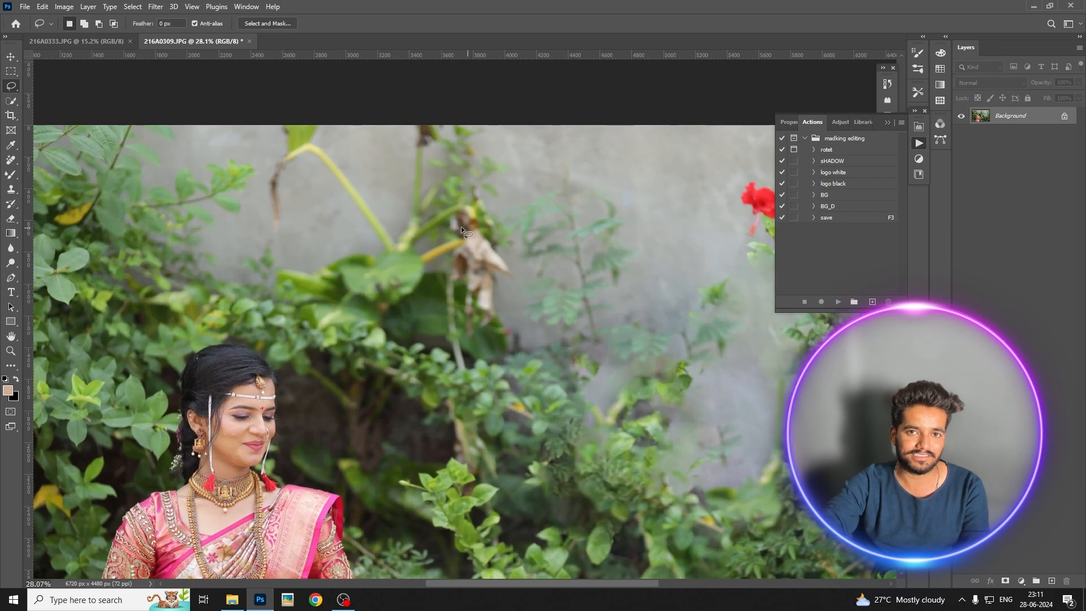
pyautogui.moveTo(456, 301); pyautogui.dragTo(442, 218)
pyautogui.rightClick(485, 264)
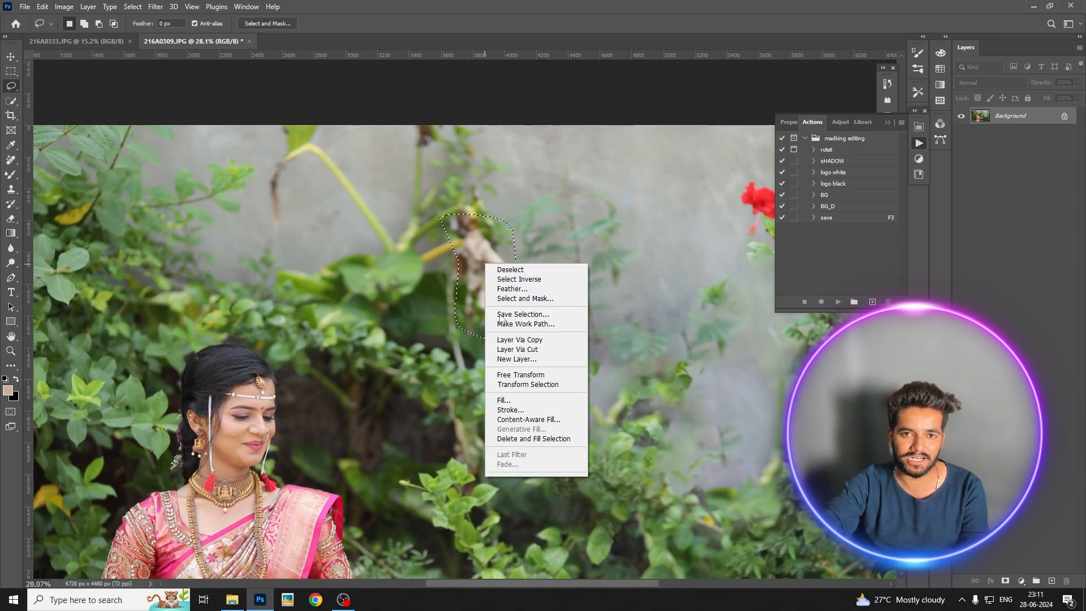
pyautogui.click(514, 410)
pyautogui.click(493, 163)
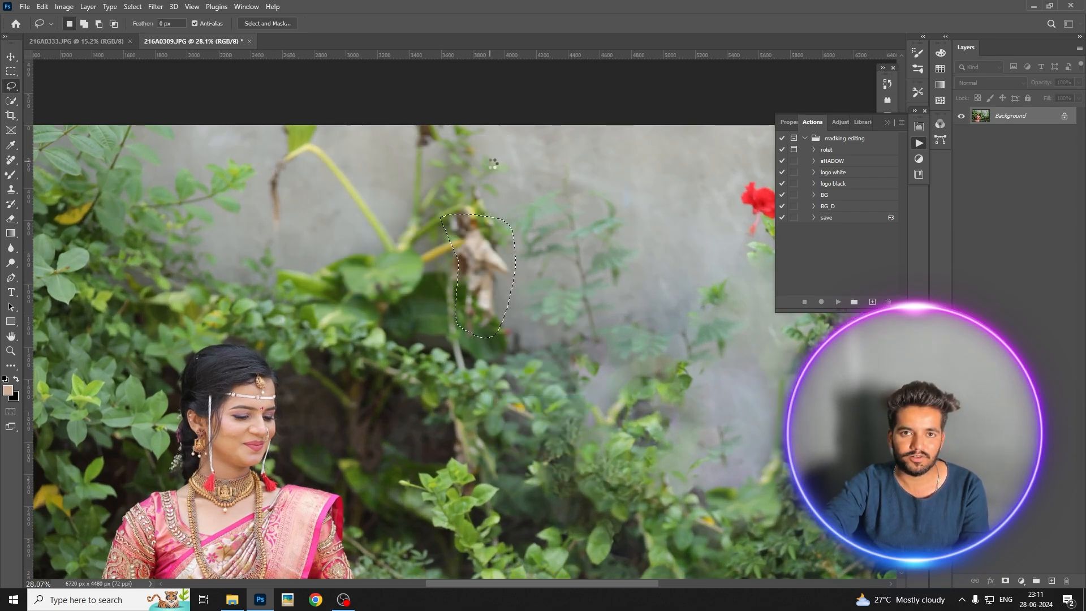
pyautogui.hotkey('ctrl', 'd')
pyautogui.scroll(-5, 493, 164)
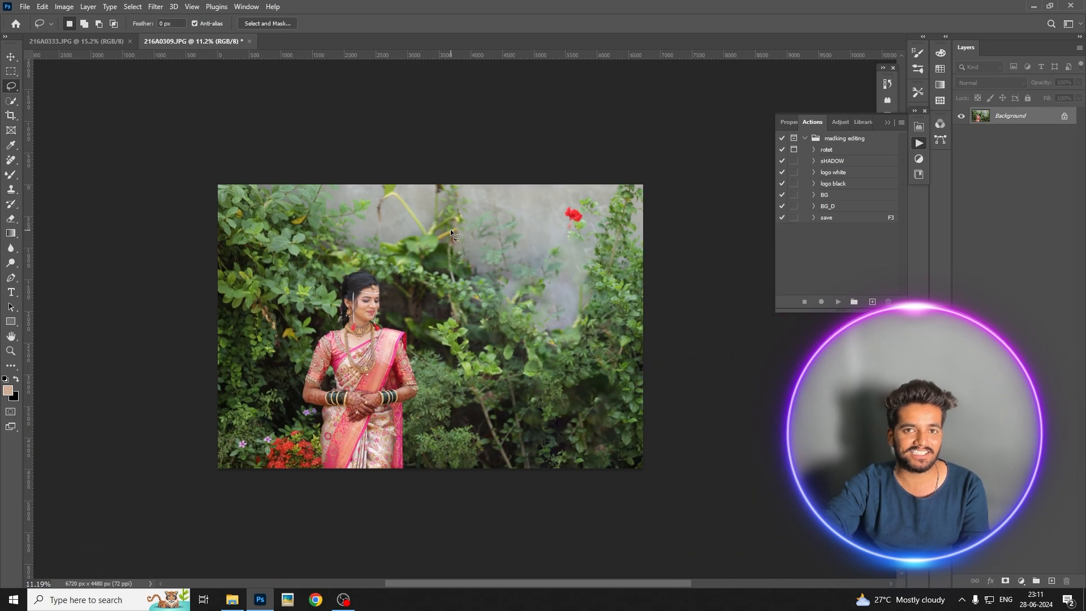
# Heal the bride's skin blemishes with the Retouch4me Heal filter, checking the mask on her face before applying it
pyautogui.click(155, 6)
pyautogui.moveTo(210, 277)
pyautogui.click(357, 311)
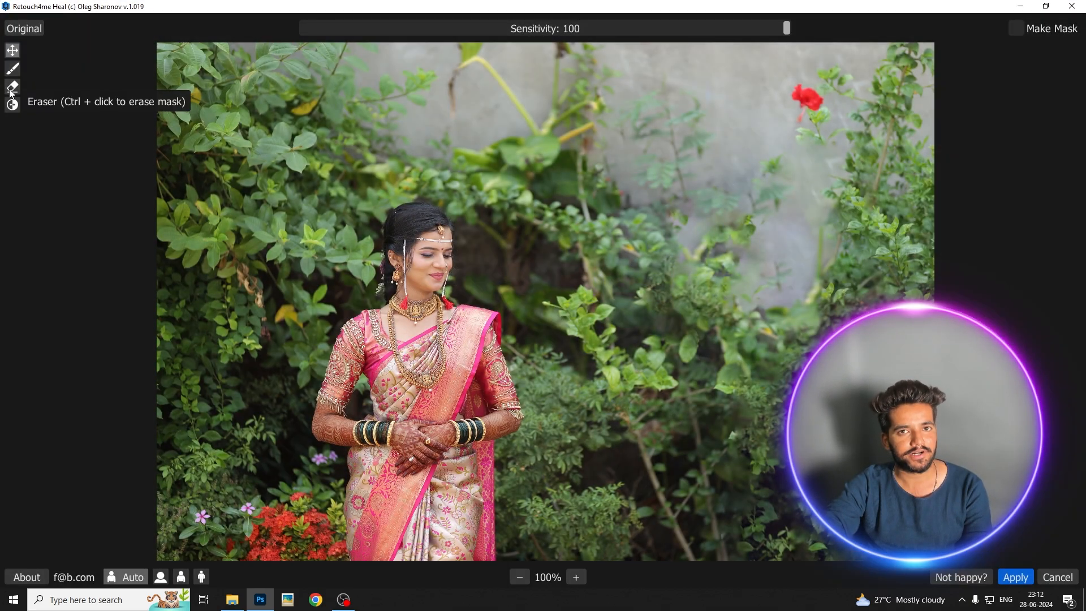
pyautogui.click(13, 88)
pyautogui.scroll(3, 386, 265)
pyautogui.scroll(2, 385, 265)
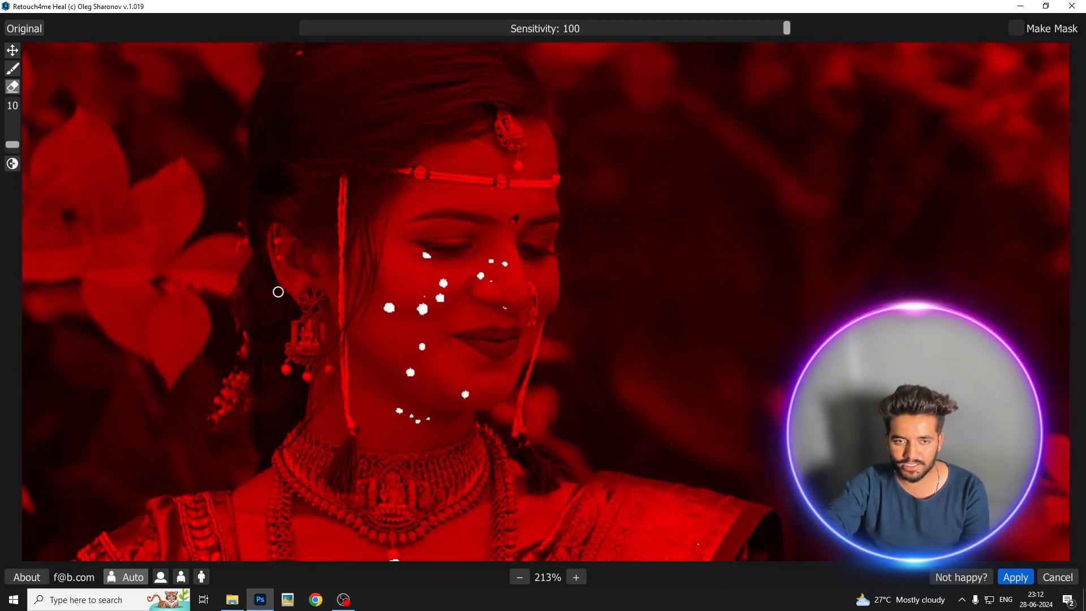
pyautogui.click(1017, 579)
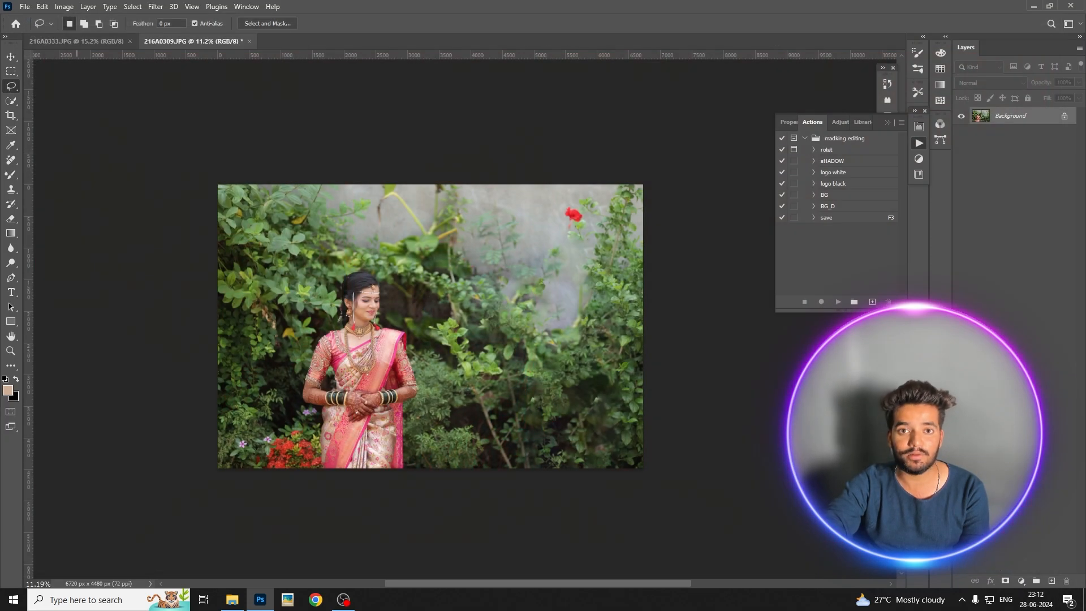
# Smooth the bride's skin with the SkinFiner filter, setting smoothing Fine to -14 and Amount to 60
pyautogui.scroll(2, 271, 178)
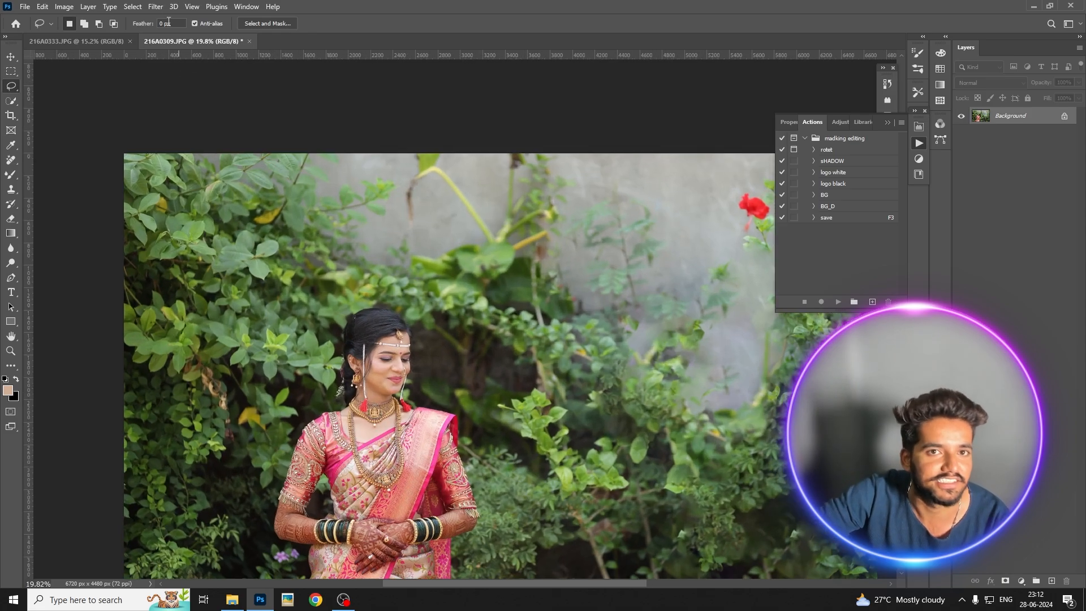
pyautogui.click(155, 7)
pyautogui.moveTo(249, 276)
pyautogui.click(300, 264)
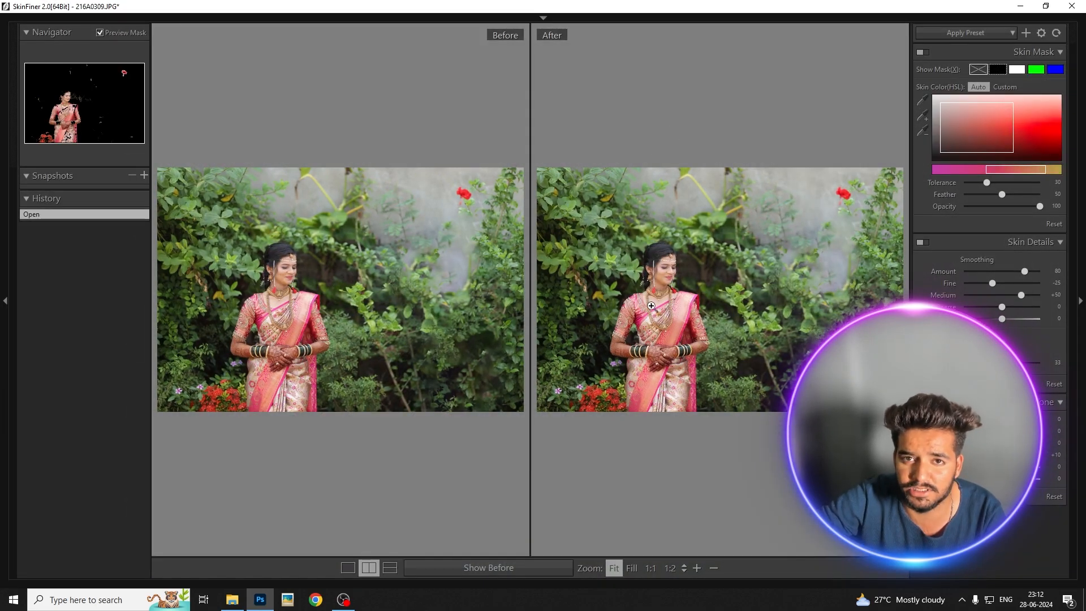
pyautogui.moveTo(651, 306); pyautogui.dragTo(725, 589)
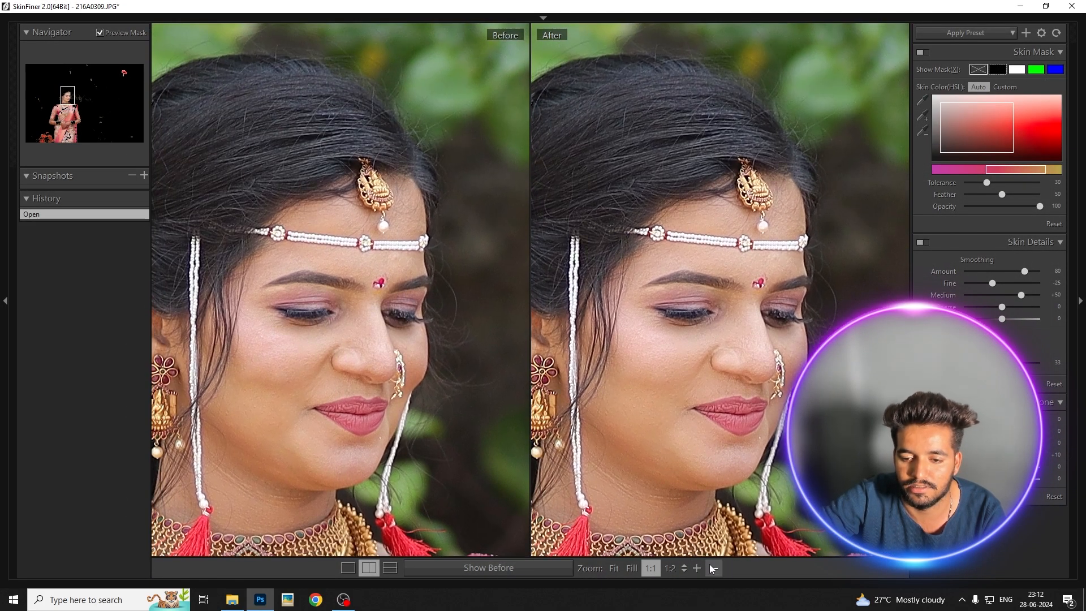
pyautogui.click(713, 568)
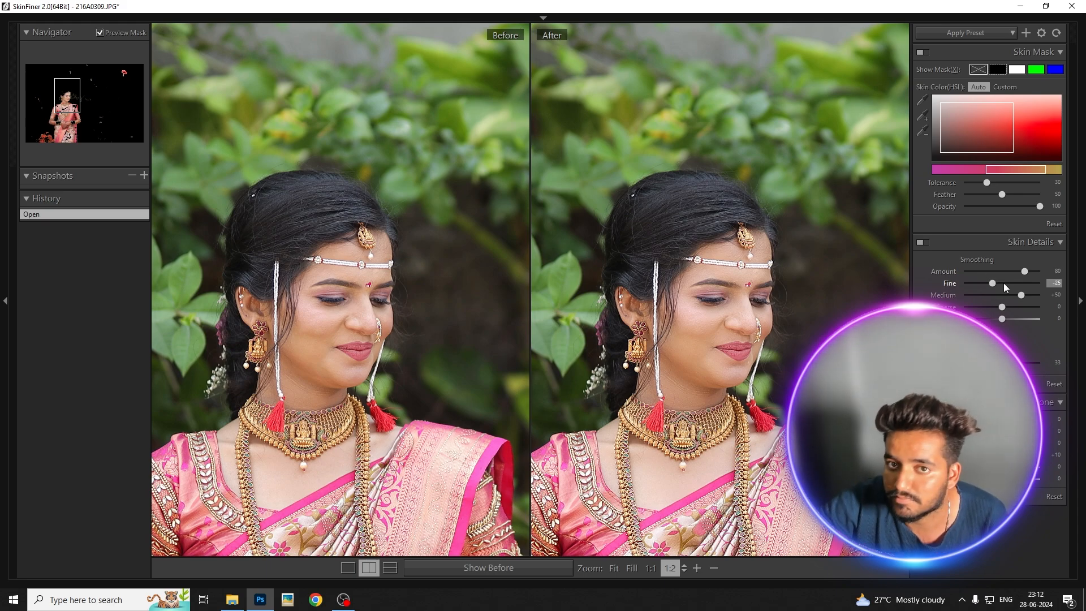
pyautogui.moveTo(1004, 284); pyautogui.dragTo(1009, 271)
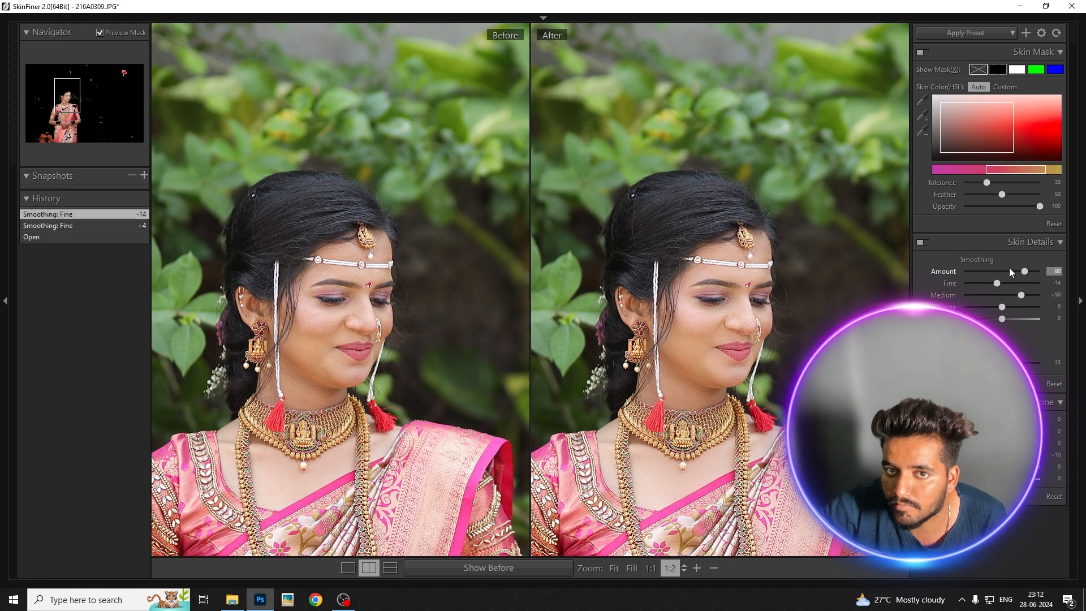
pyautogui.moveTo(929, 6)
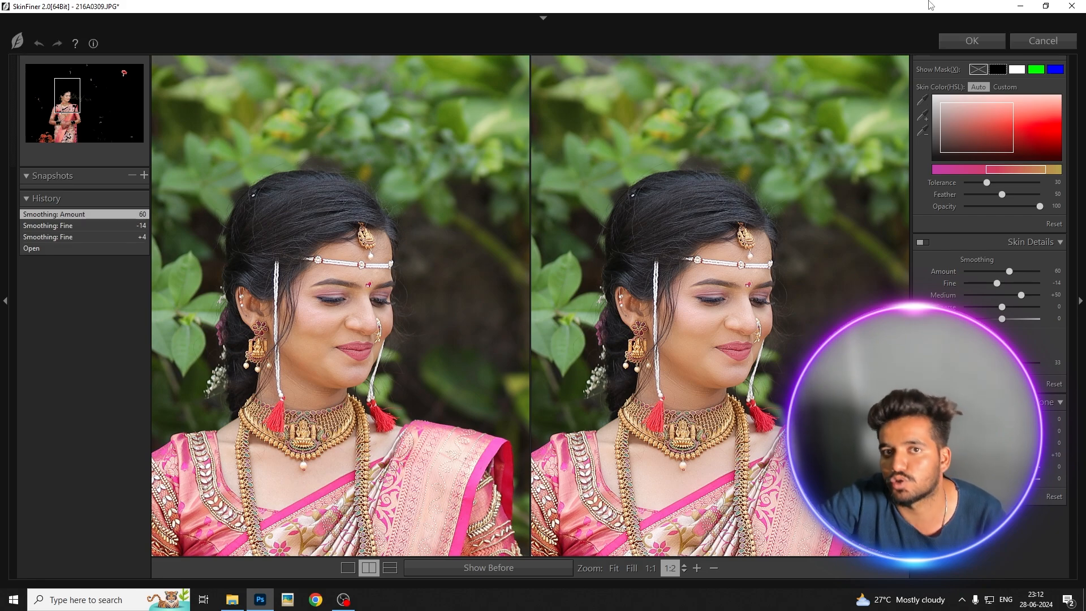
pyautogui.click(974, 41)
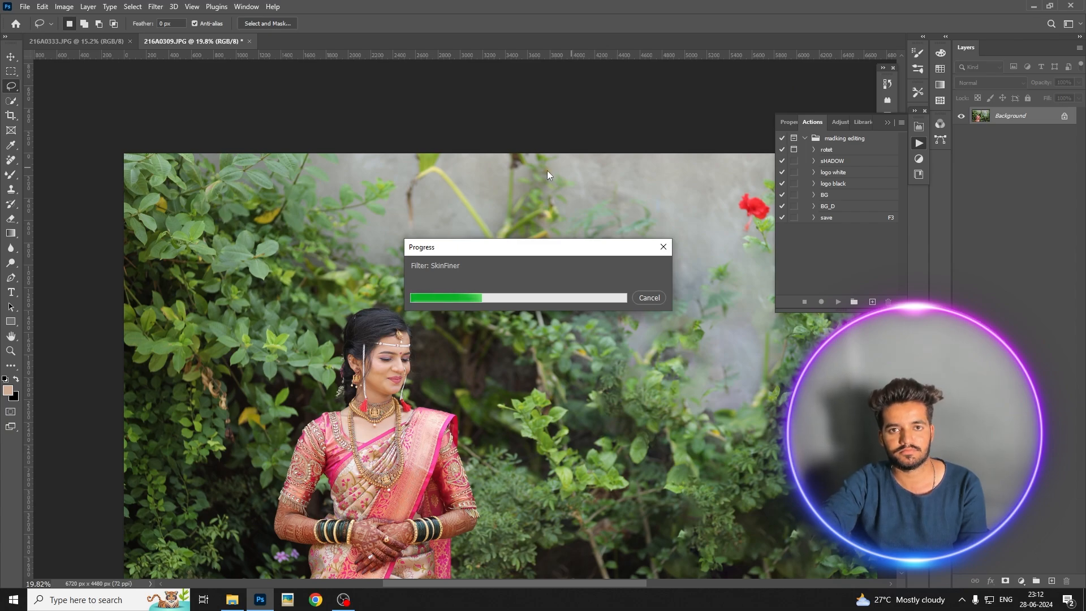
# Open the photo in the Camera Raw filter and apply the user preset "IW 04 Story -" at strength 100
pyautogui.scroll(-5, 474, 158)
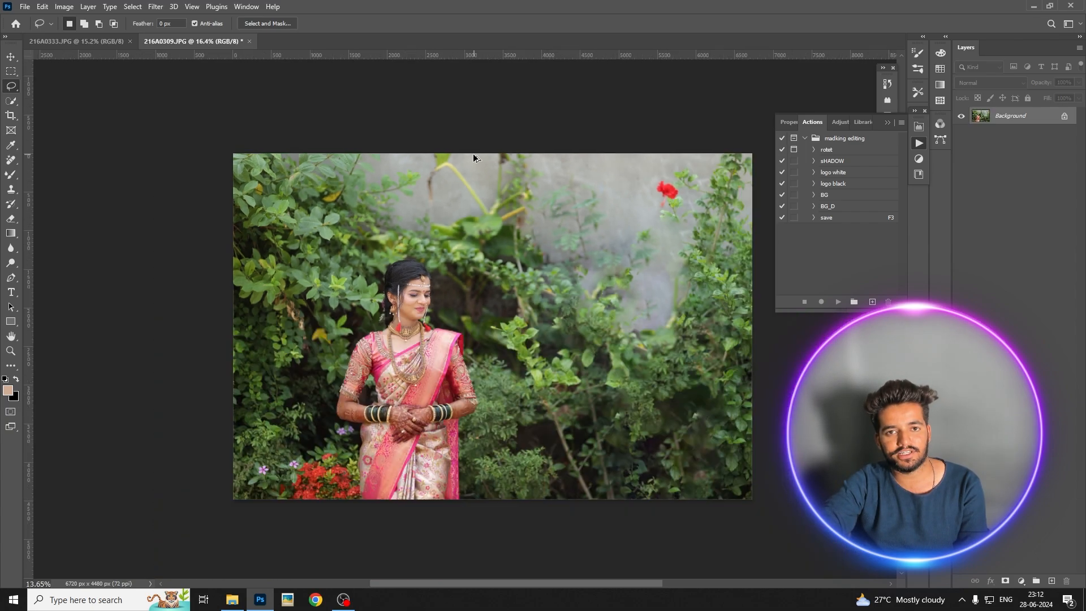
pyautogui.scroll(4, 490, 162)
pyautogui.scroll(-2, 509, 253)
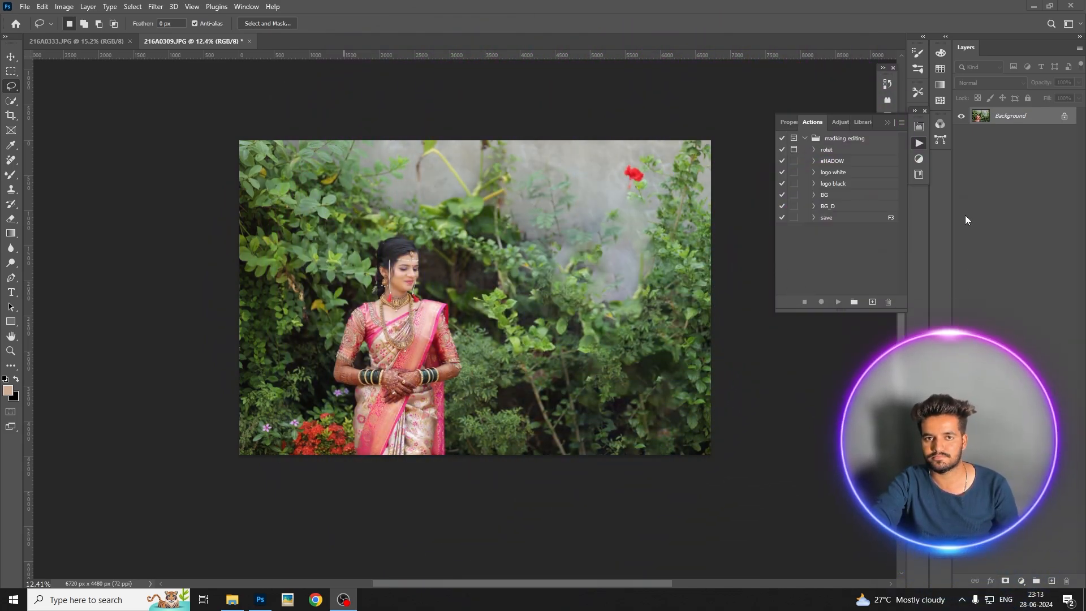
pyautogui.scroll(2, 340, 206)
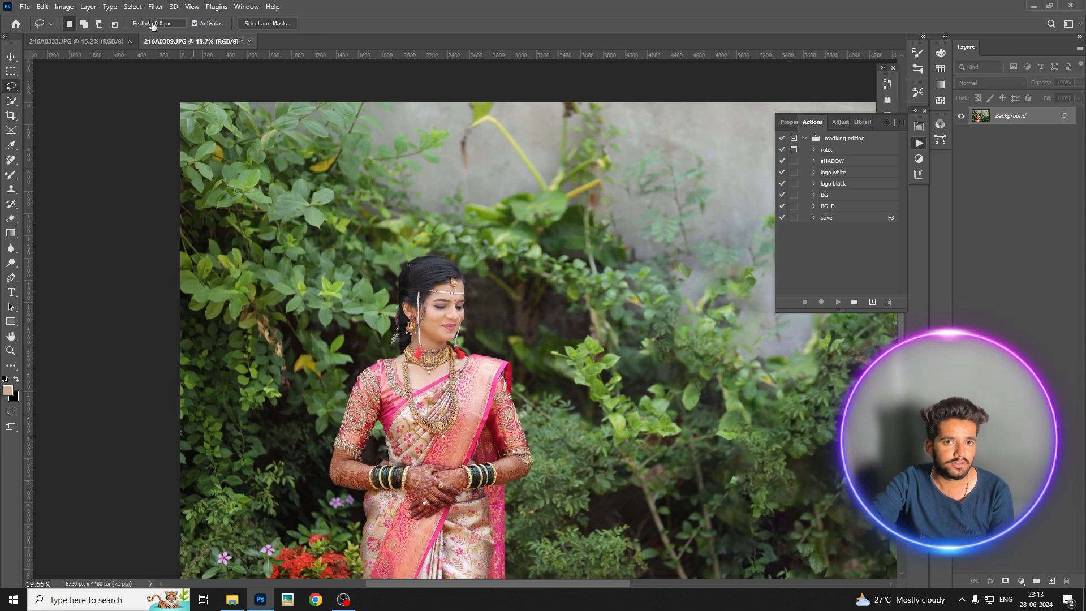
pyautogui.click(155, 6)
pyautogui.click(186, 91)
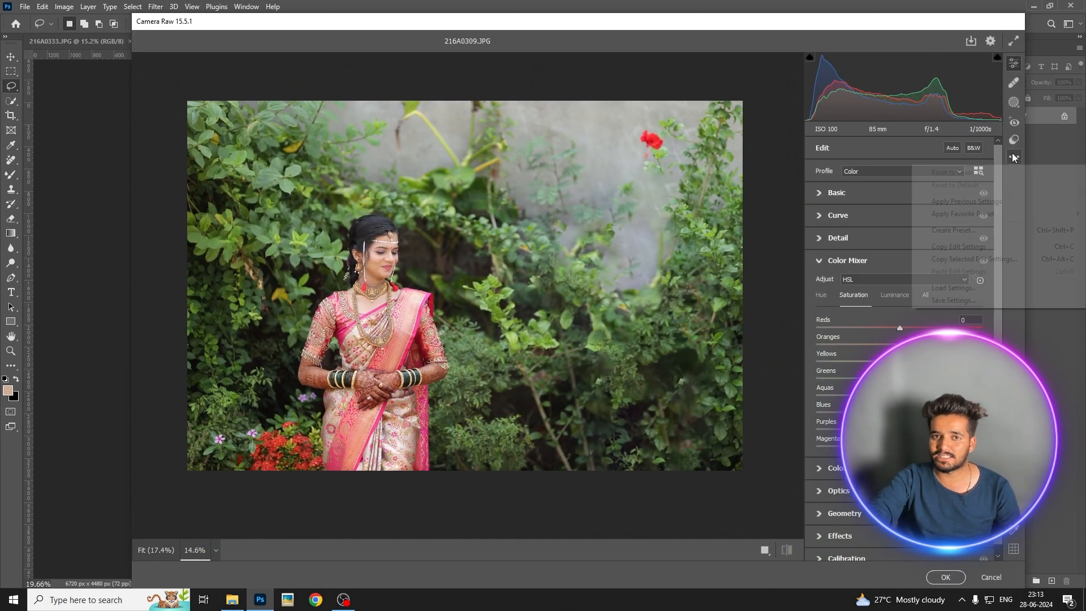
pyautogui.click(1013, 145)
pyautogui.scroll(-4, 885, 347)
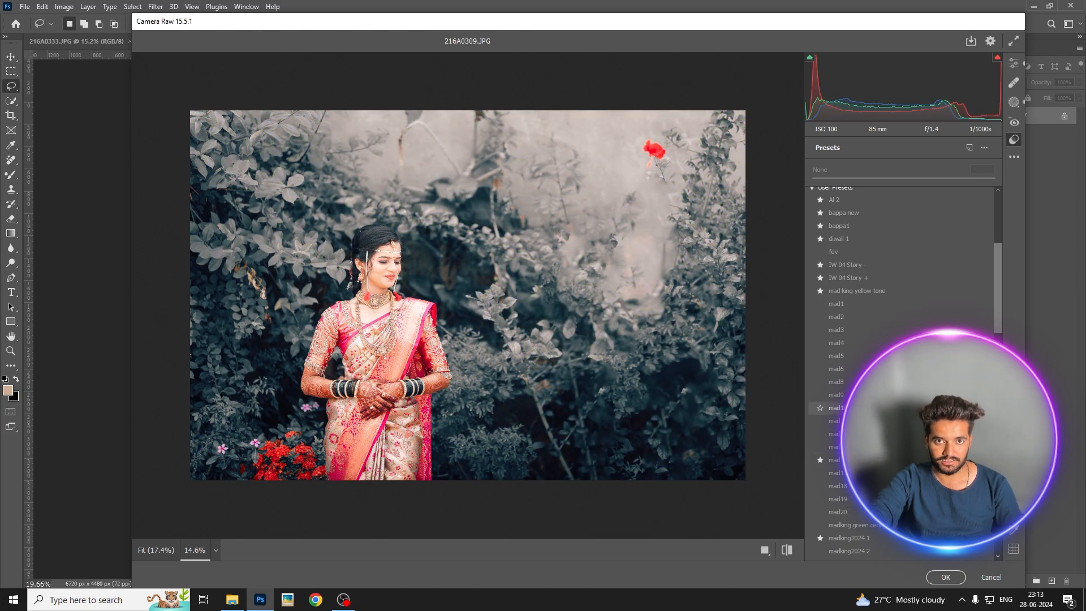
pyautogui.scroll(-1, 584, 273)
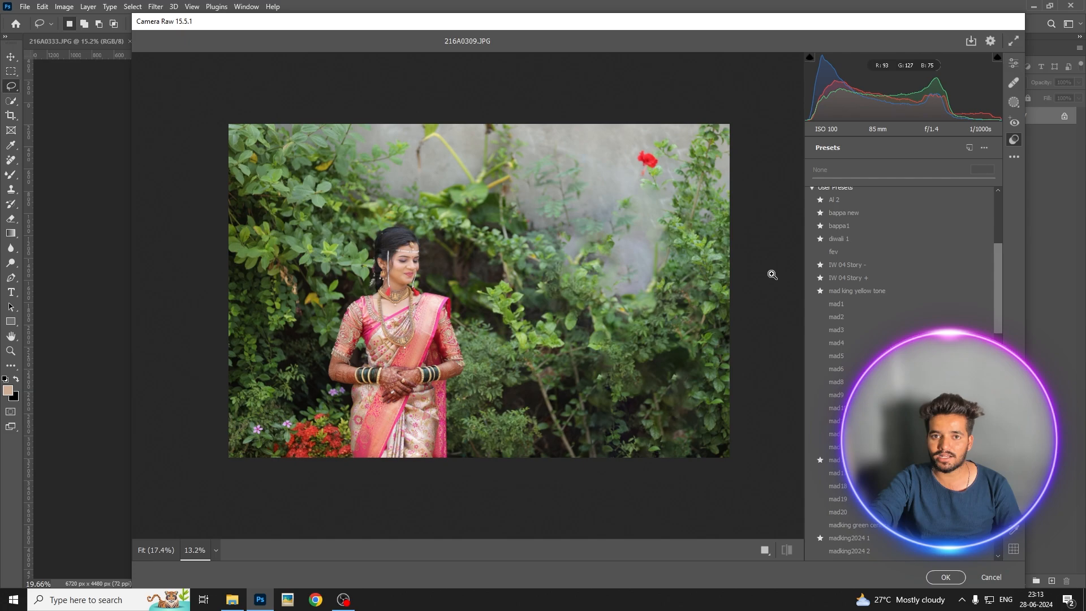
pyautogui.click(871, 267)
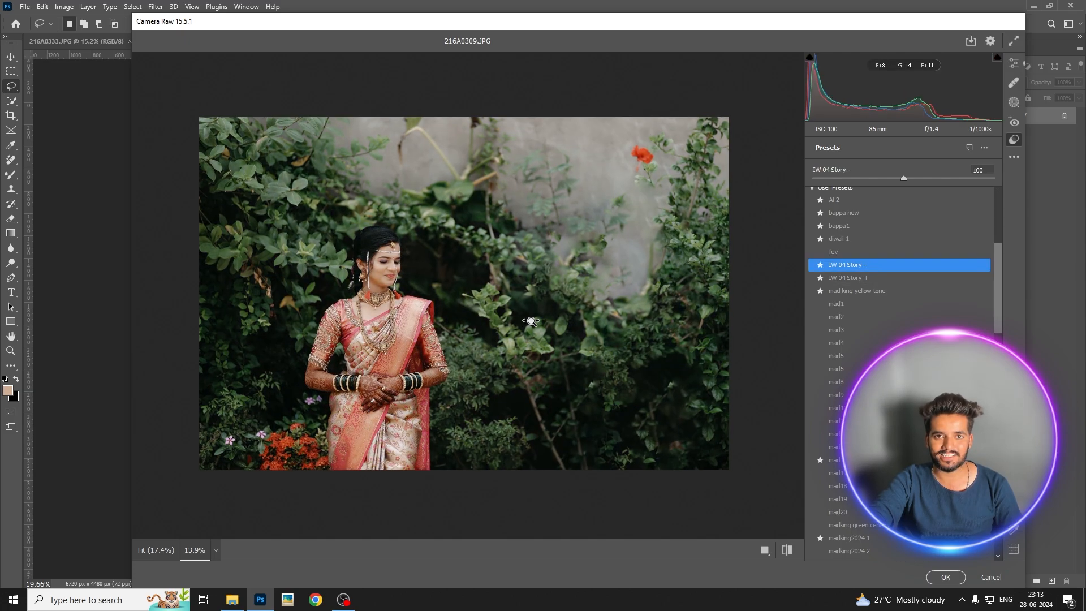
# Show the before and after versions side by side and compare the grading on the bride's face
pyautogui.click(787, 550)
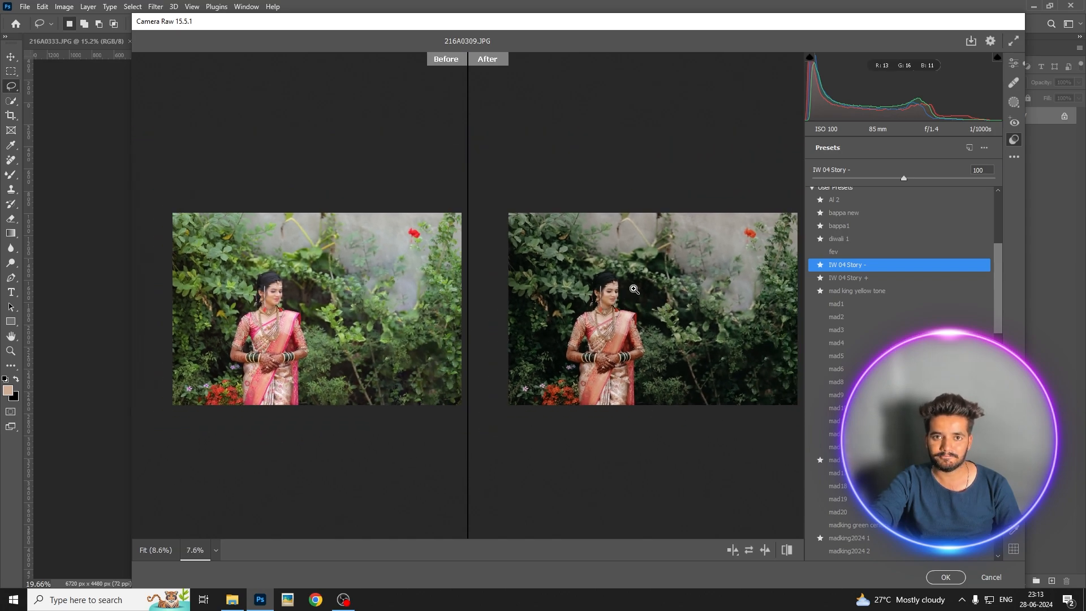
pyautogui.click(1016, 67)
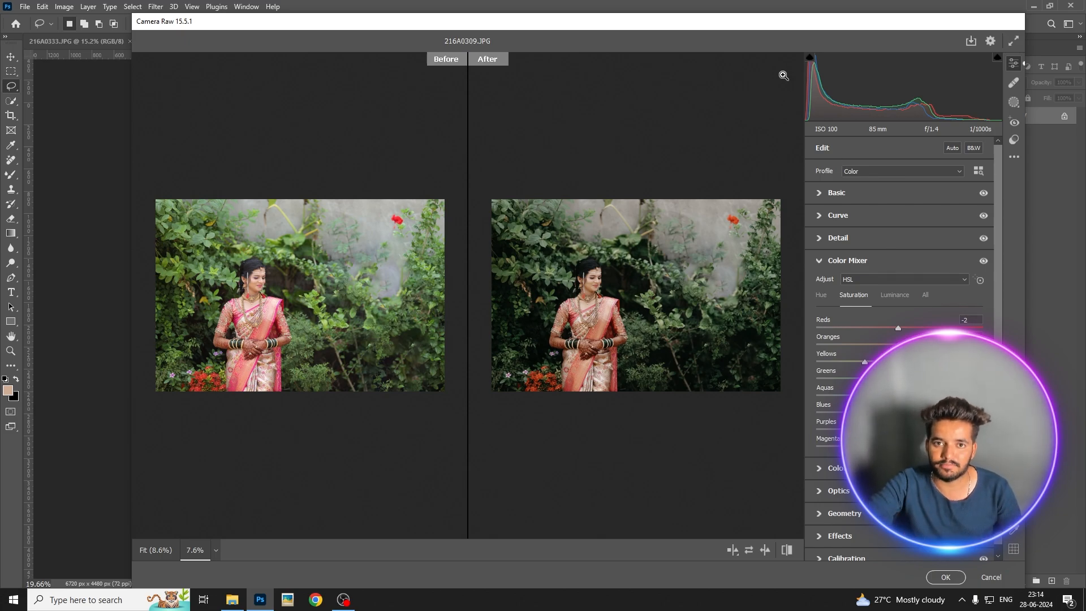
pyautogui.click(632, 307)
pyautogui.click(632, 308)
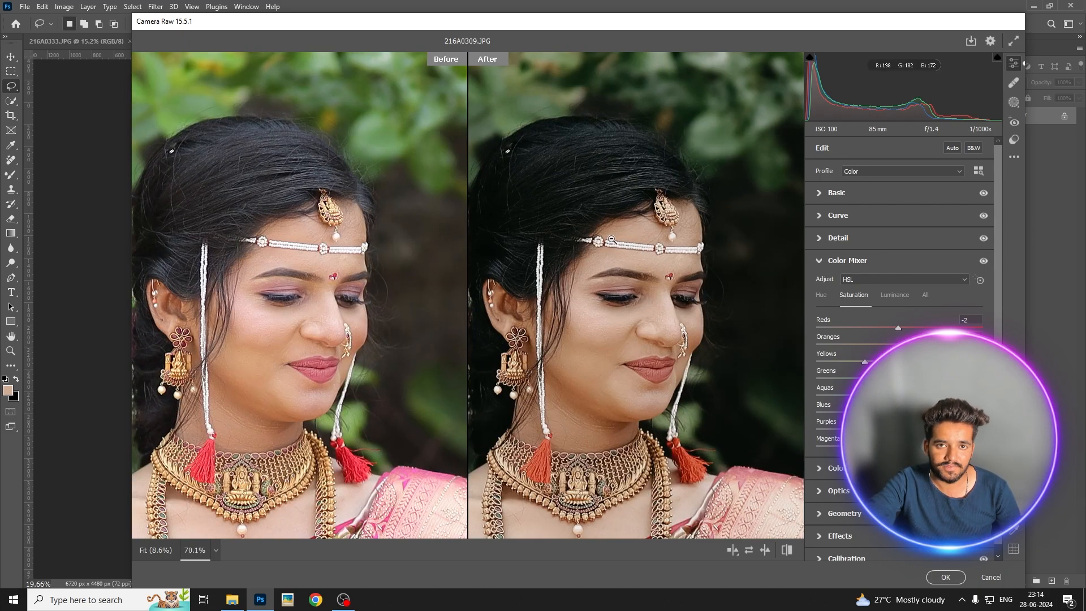
pyautogui.moveTo(611, 240); pyautogui.dragTo(504, 278)
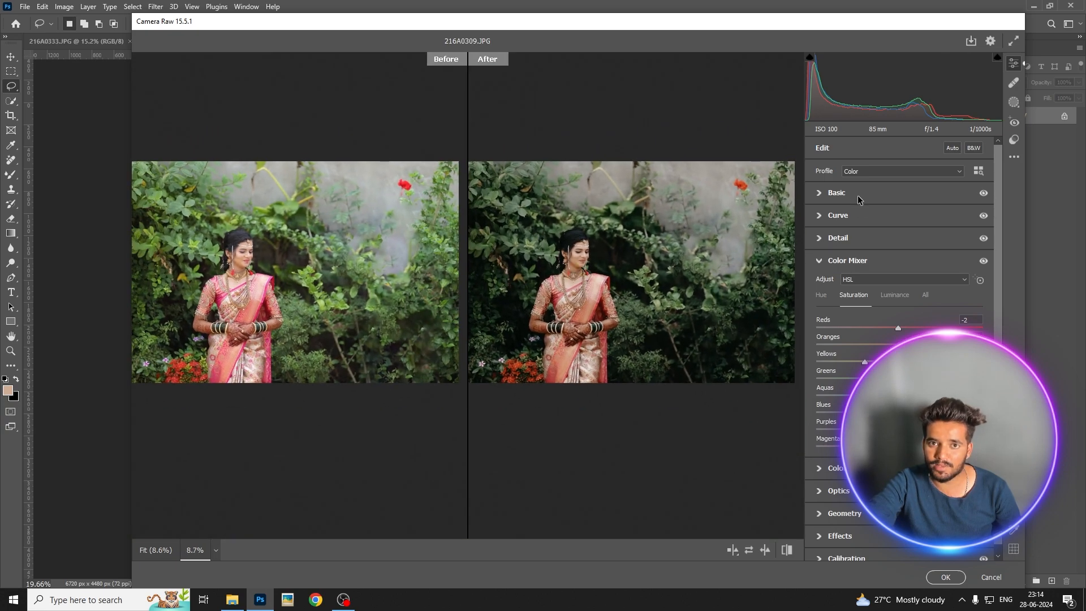
# Set the basic tones to Exposure -0.60, Shadows +72 and Highlights -35
pyautogui.click(858, 199)
pyautogui.moveTo(920, 333); pyautogui.dragTo(961, 332)
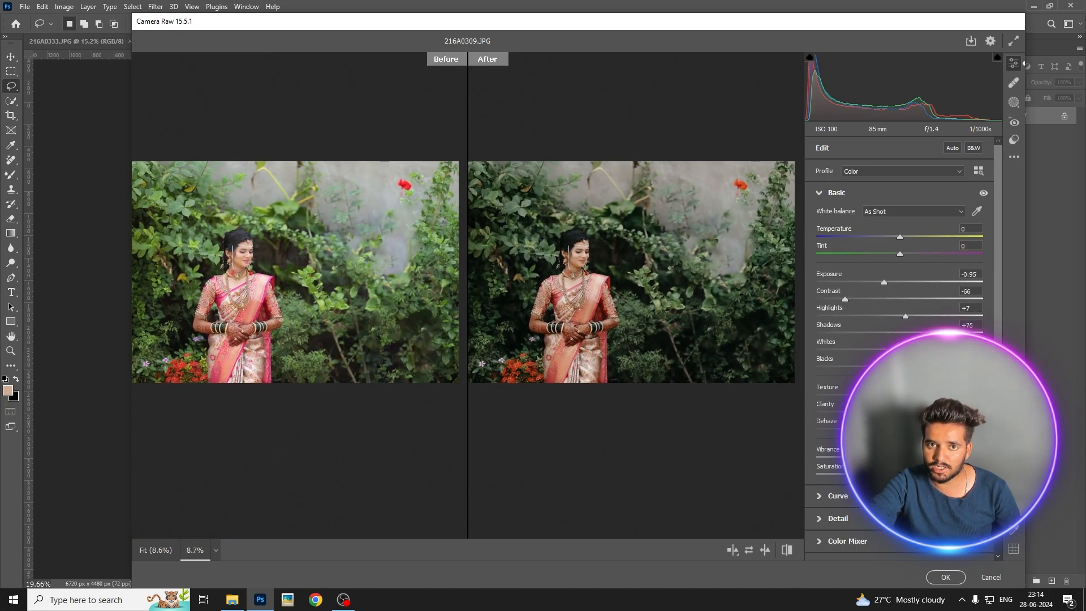
pyautogui.moveTo(889, 283); pyautogui.dragTo(889, 284)
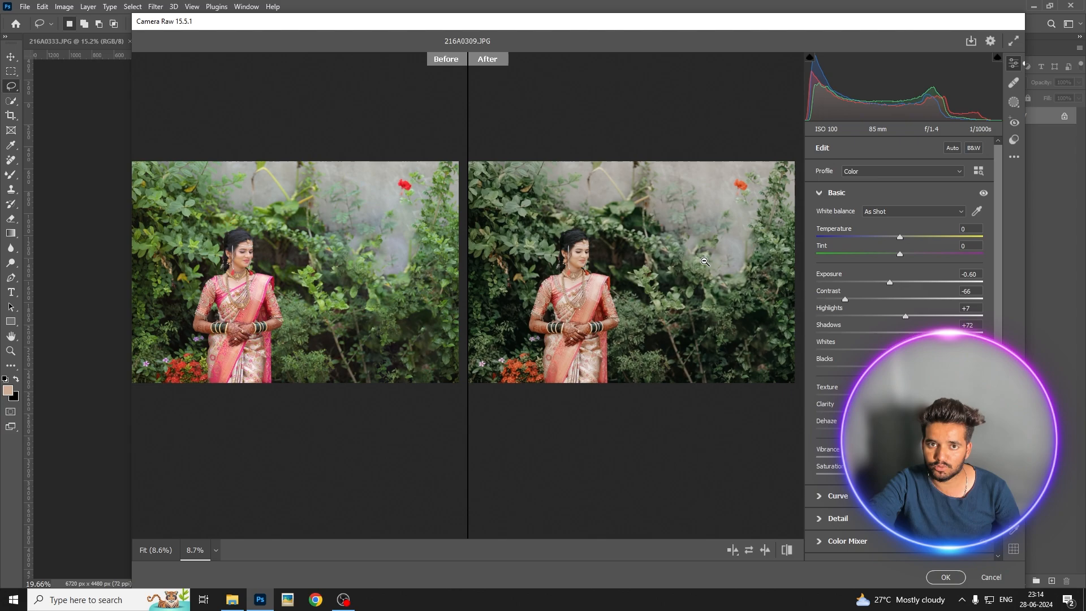
pyautogui.moveTo(546, 251); pyautogui.dragTo(571, 248)
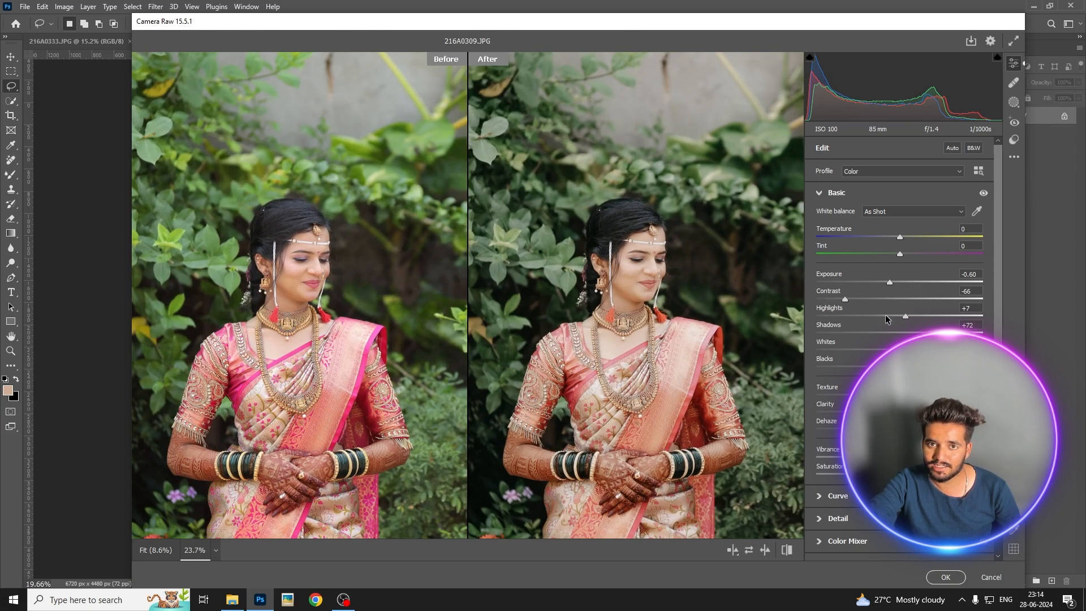
pyautogui.moveTo(885, 317); pyautogui.dragTo(870, 315)
pyautogui.moveTo(592, 250); pyautogui.dragTo(524, 348)
pyautogui.scroll(-3, 917, 330)
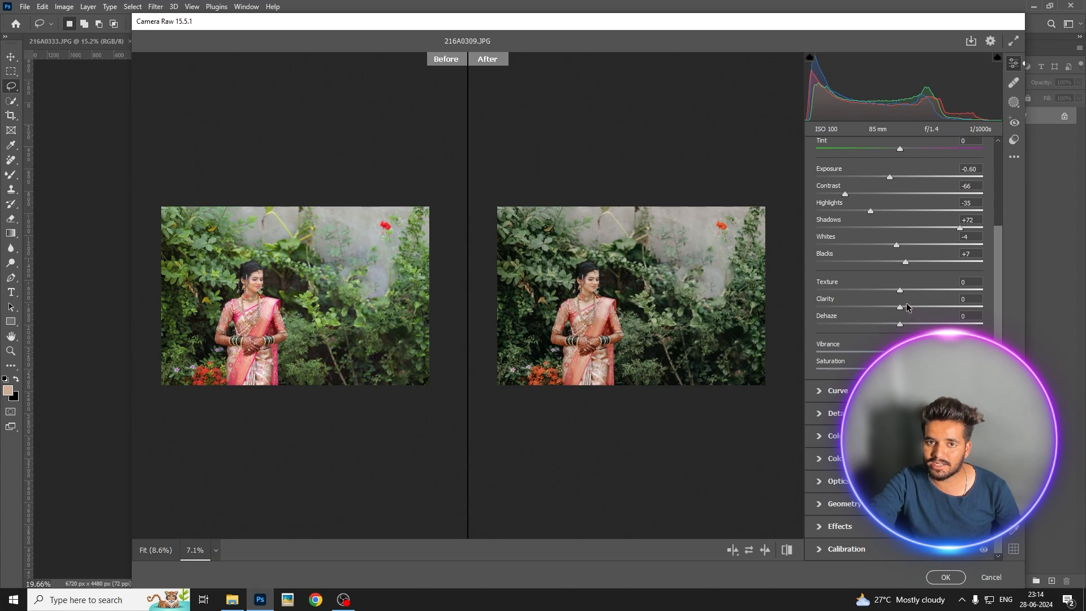
# Look over the sharpening and noise reduction settings and raise the basic Contrast slightly
pyautogui.click(837, 413)
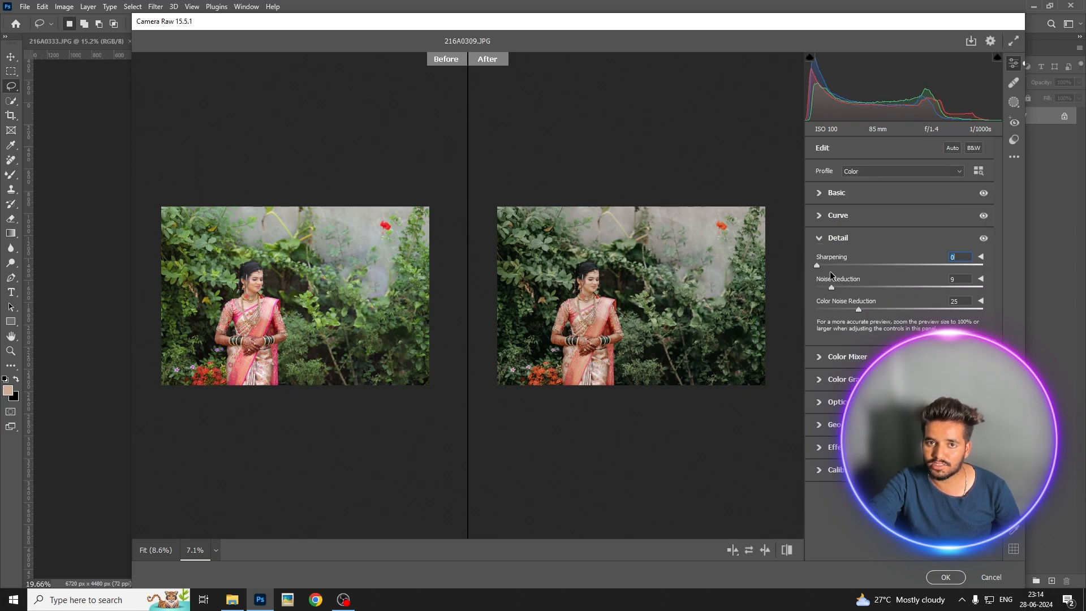
pyautogui.click(848, 198)
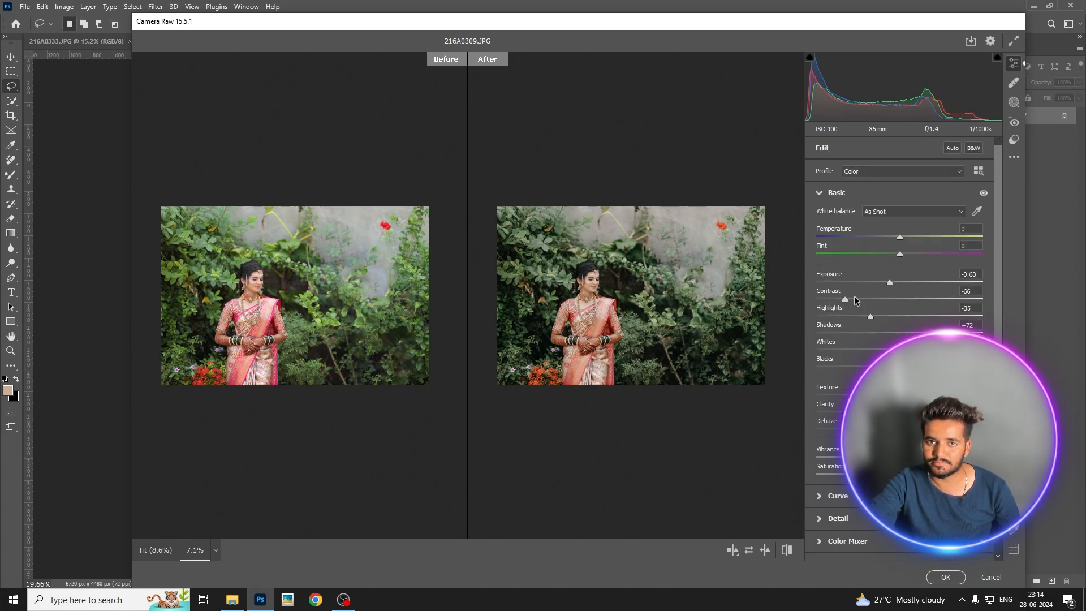
pyautogui.moveTo(854, 297); pyautogui.dragTo(859, 297)
pyautogui.moveTo(749, 351); pyautogui.dragTo(796, 357)
# Fine-tune the Oranges and Yellows hues in the Color Mixer, checking the bride against the original
pyautogui.scroll(-3, 900, 254)
pyautogui.click(833, 436)
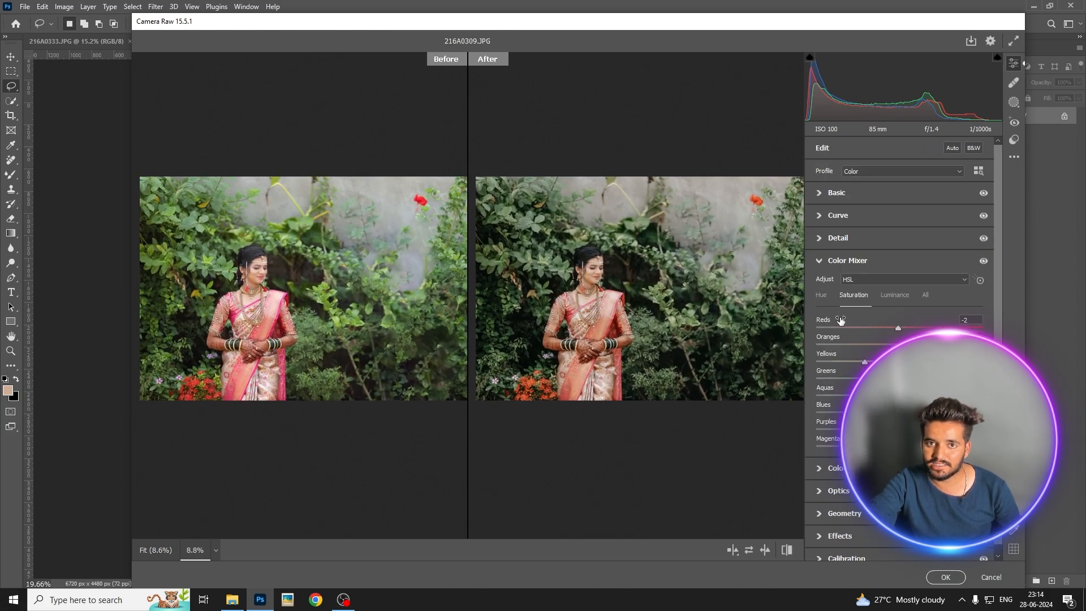
pyautogui.click(820, 297)
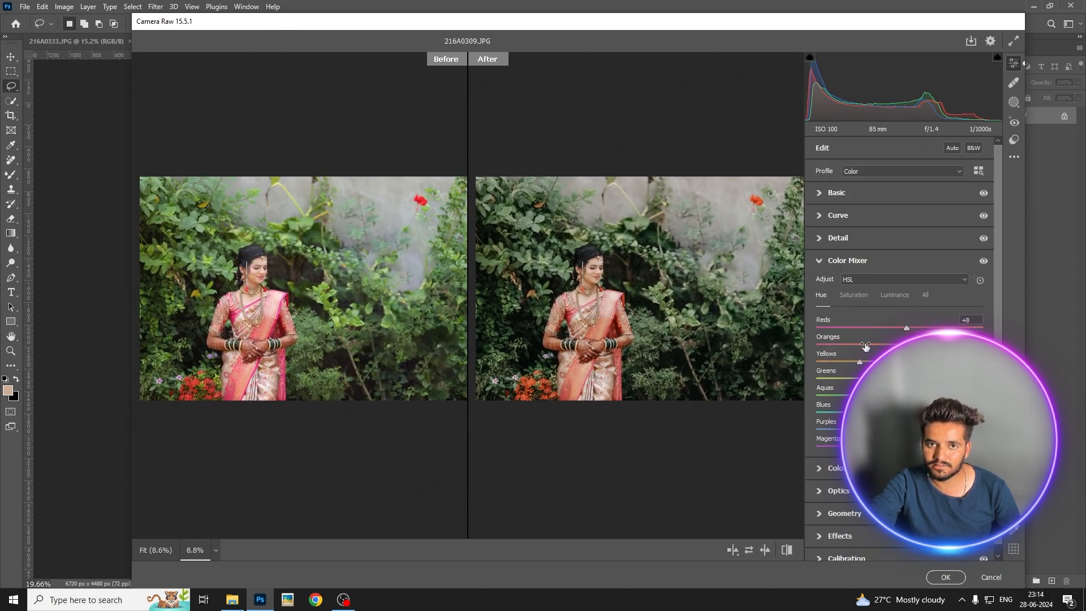
pyautogui.moveTo(891, 345)
pyautogui.mouseDown()
pyautogui.moveTo(868, 342)
pyautogui.moveTo(897, 338)
pyautogui.mouseUp()
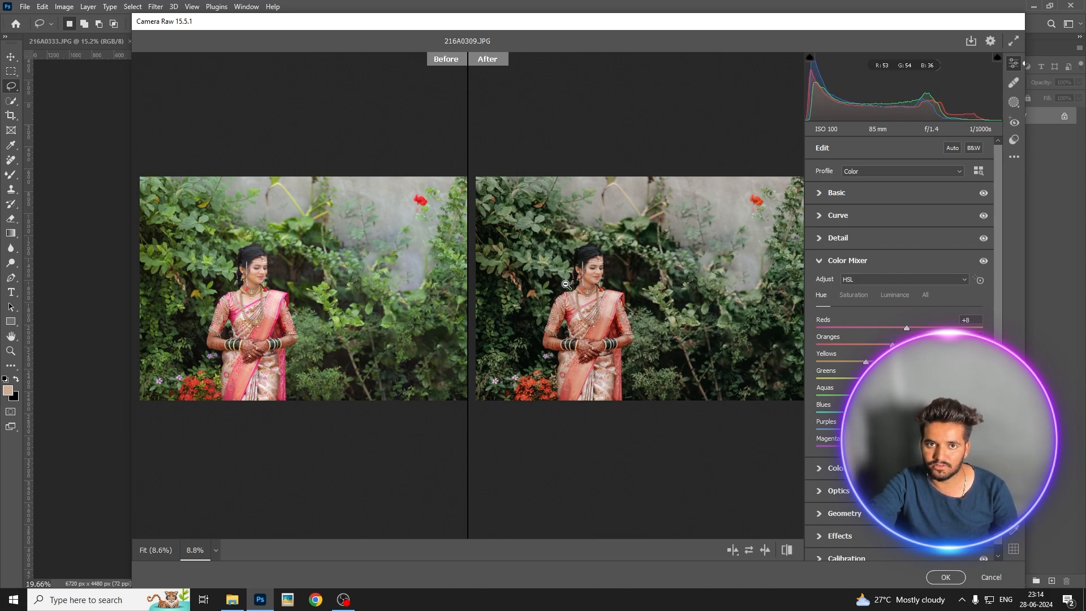
pyautogui.scroll(1, 639, 313)
pyautogui.scroll(1, 625, 309)
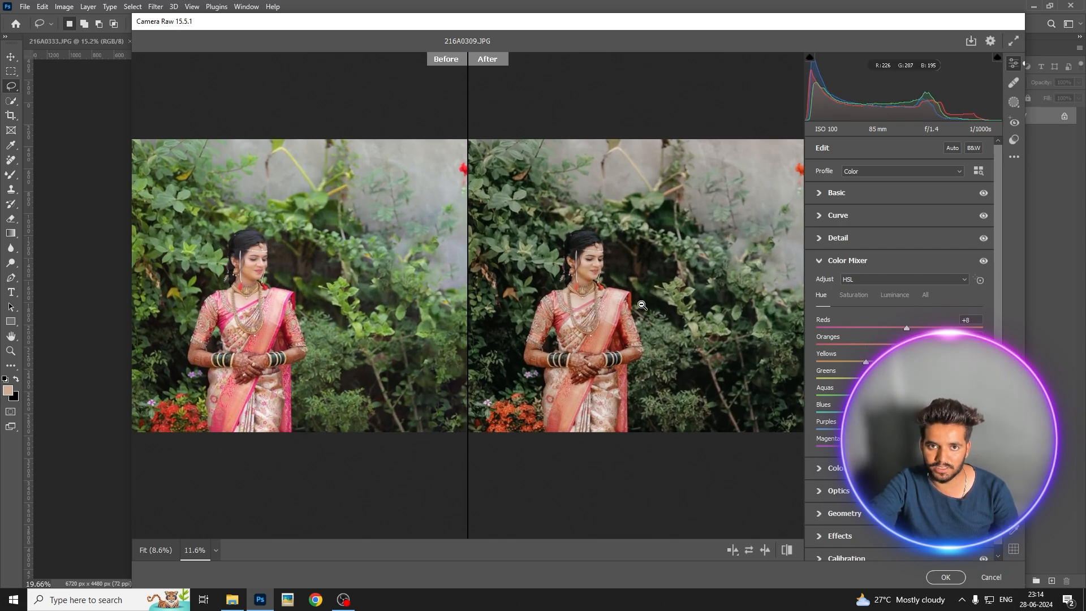
# Set the Reds saturation to +63, check it on the bride's lips and saree, and review the luminance values
pyautogui.click(853, 295)
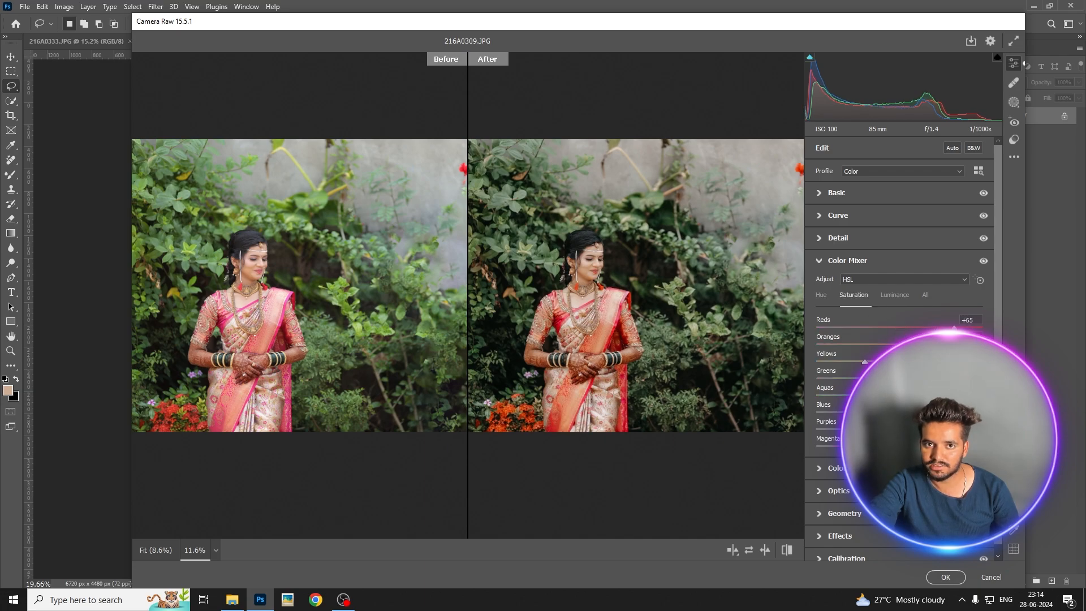
pyautogui.scroll(5, 594, 253)
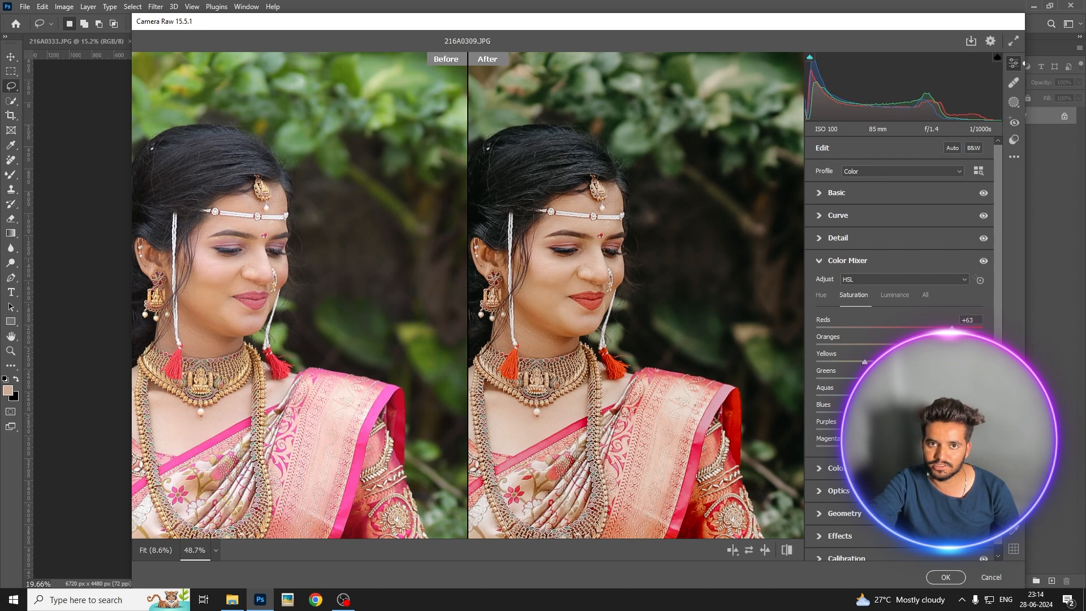
pyautogui.scroll(-5, 665, 259)
pyautogui.click(897, 294)
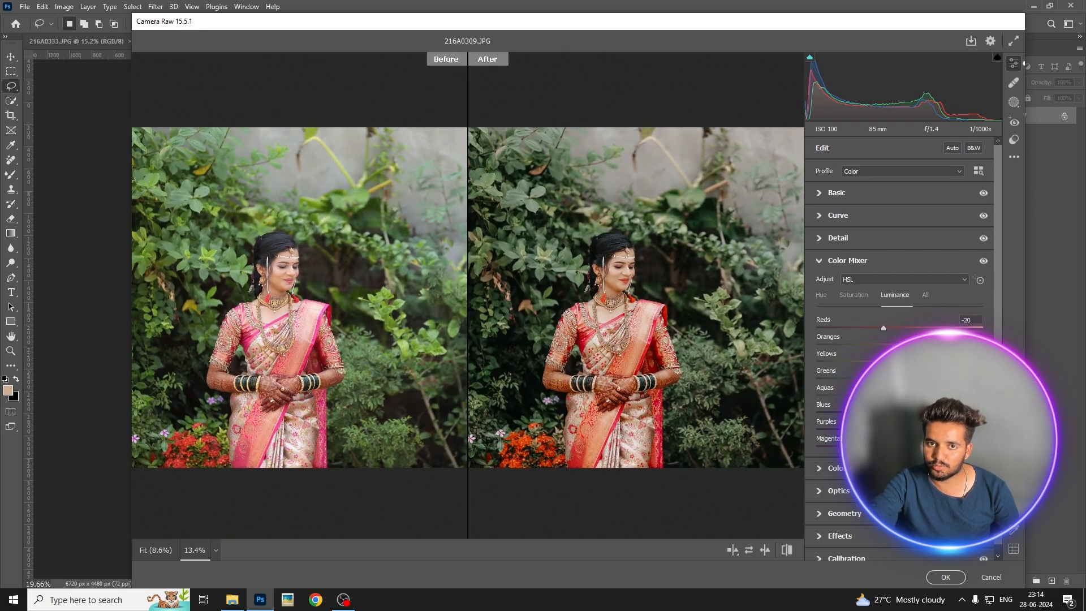
pyautogui.scroll(-2, 672, 319)
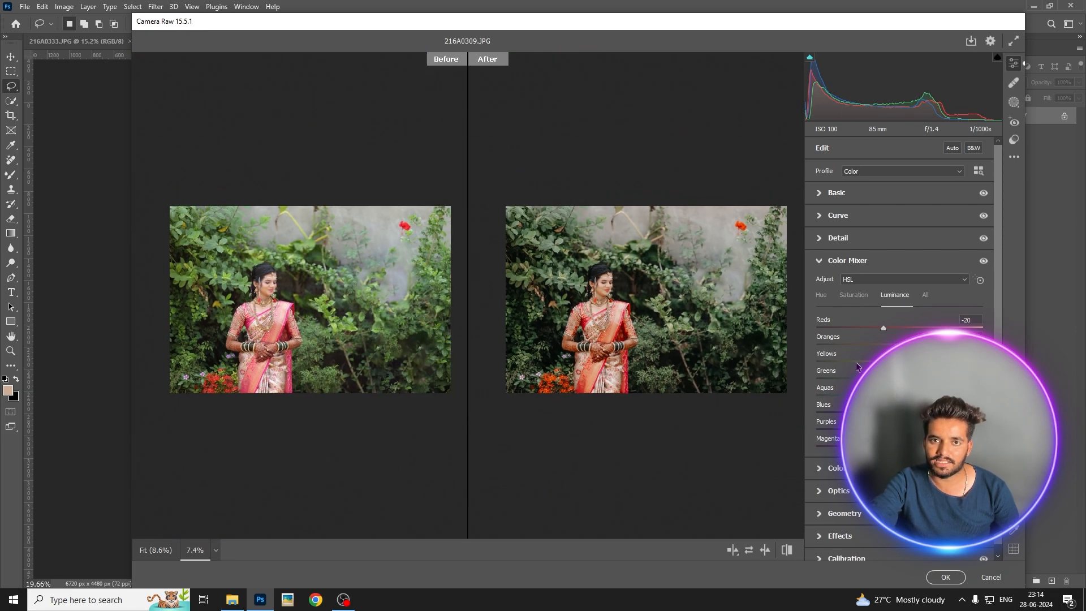
# Raise the Yellows saturation in the Color Mixer to enrich the foliage, and compare it with the original
pyautogui.click(855, 295)
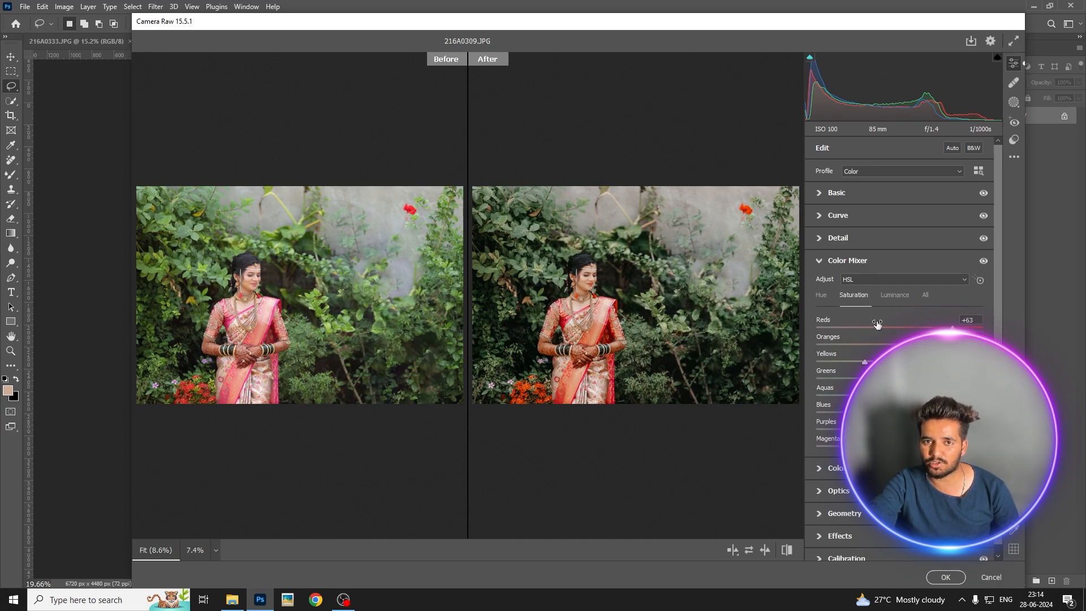
pyautogui.moveTo(864, 362); pyautogui.dragTo(880, 362)
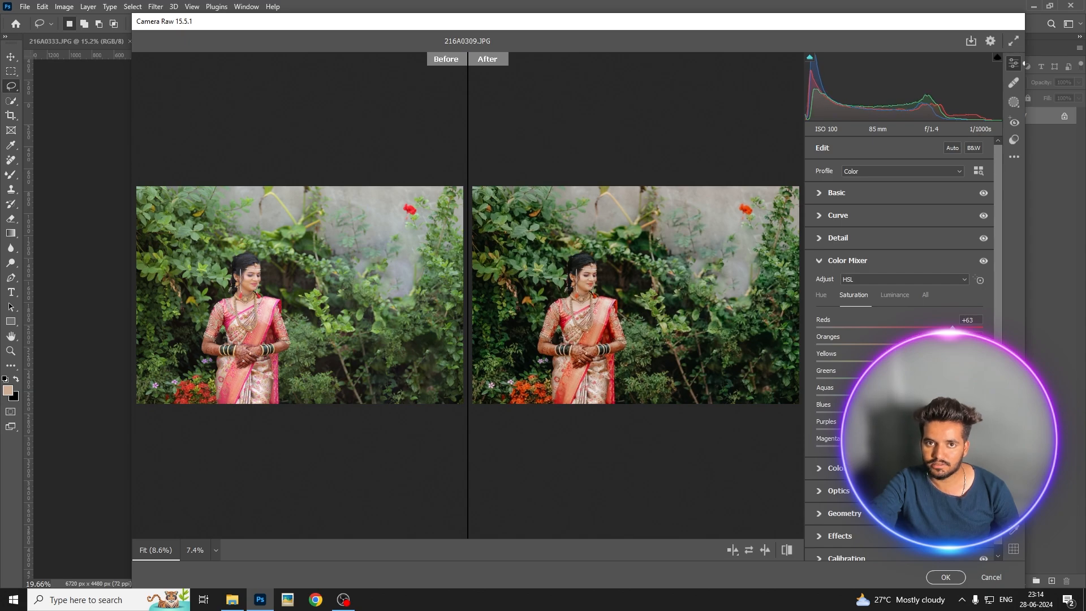
pyautogui.scroll(-2, 551, 294)
pyautogui.scroll(3, 598, 306)
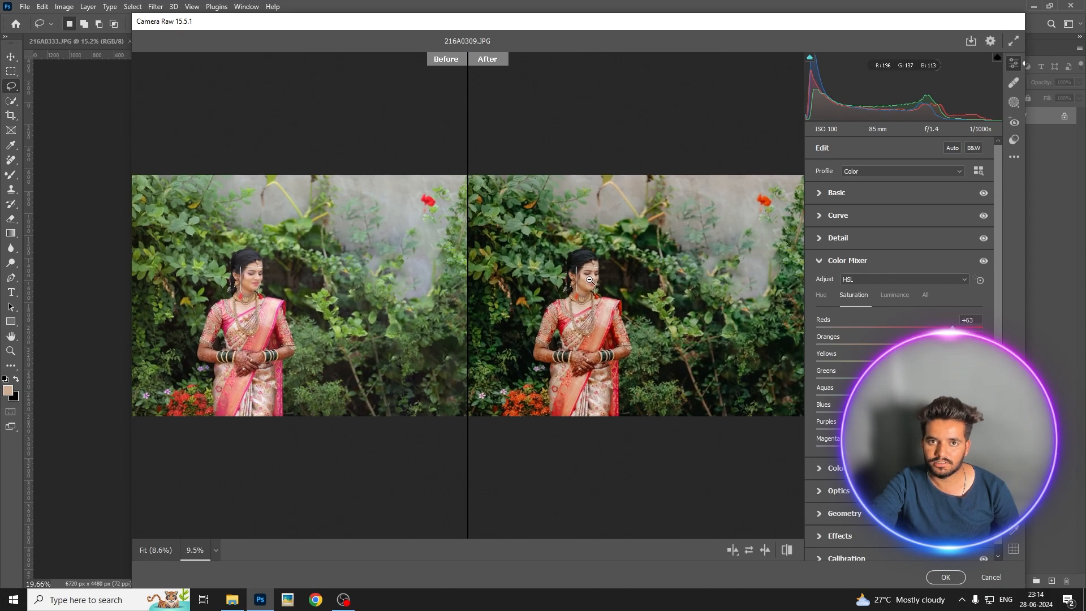
pyautogui.scroll(4, 589, 280)
pyautogui.scroll(-5, 590, 280)
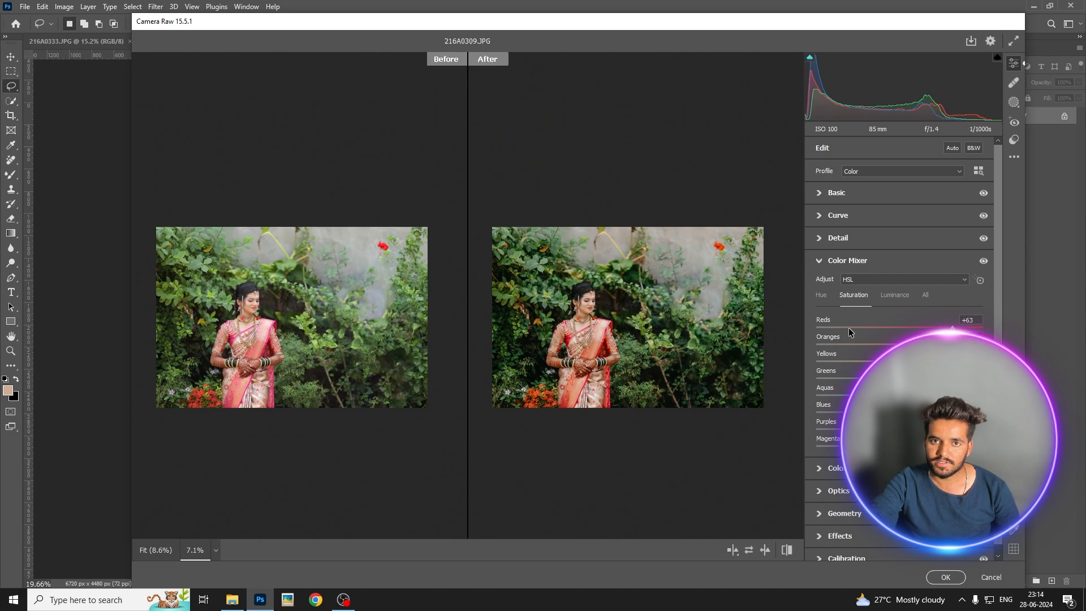
# Try the Greens hue at its lowest and highest extremes to compare the foliage colours
pyautogui.click(823, 296)
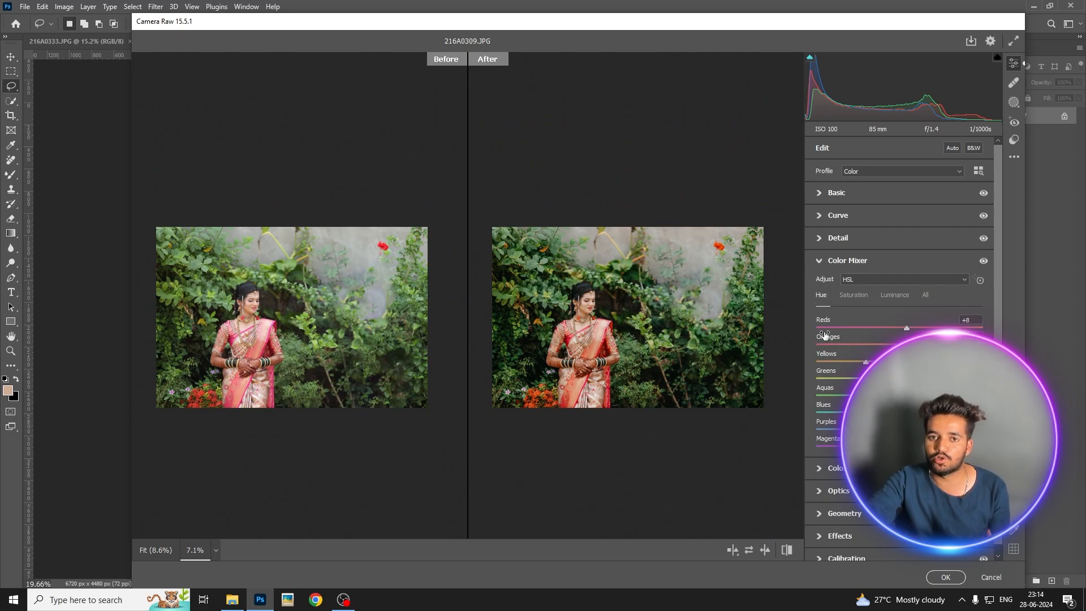
pyautogui.moveTo(900, 378); pyautogui.dragTo(768, 398)
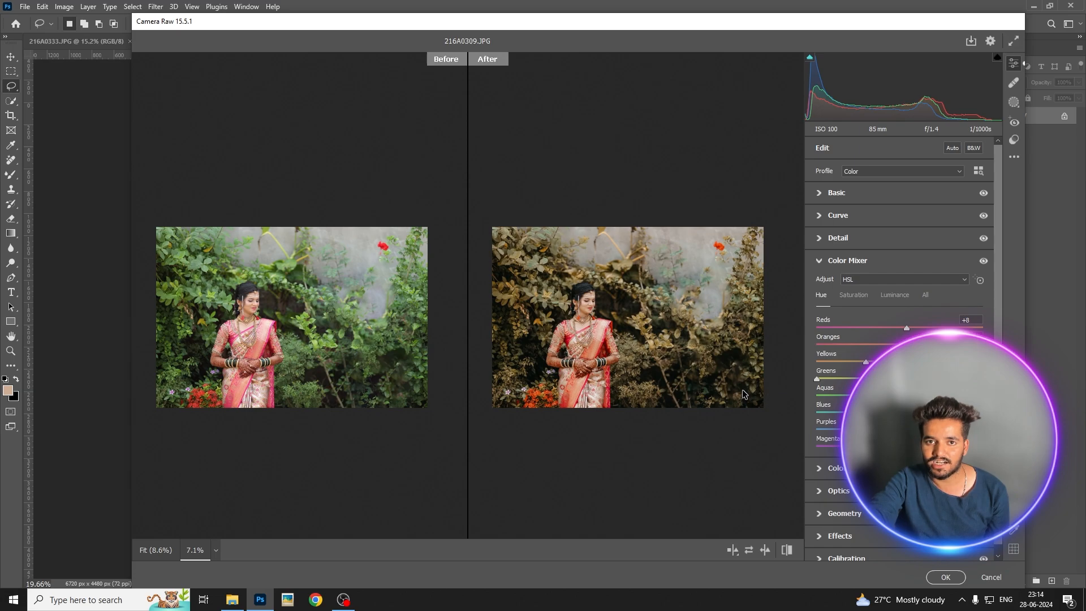
pyautogui.moveTo(899, 379); pyautogui.dragTo(983, 379)
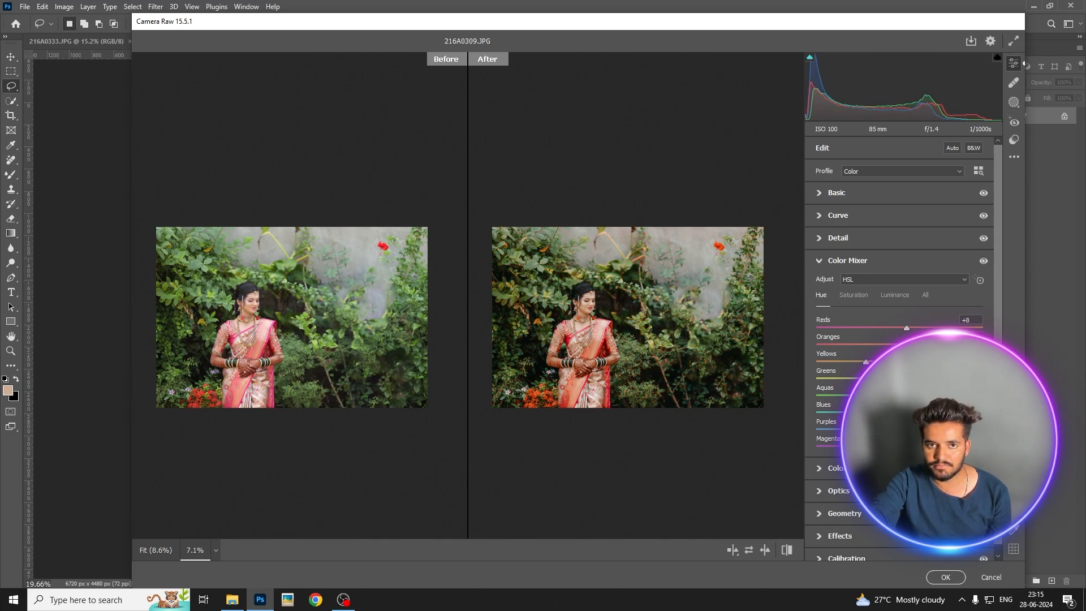
# Lower the Yellows saturation, check the bride and foliage up close, and collapse the Color Mixer settings
pyautogui.click(854, 295)
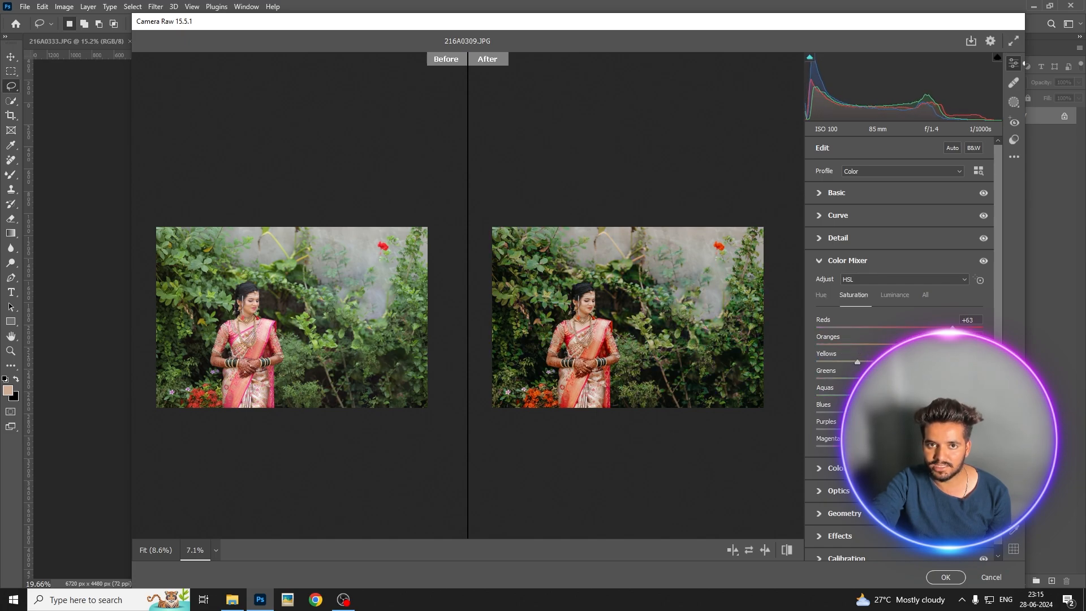
pyautogui.scroll(5, 620, 301)
pyautogui.scroll(-4, 565, 301)
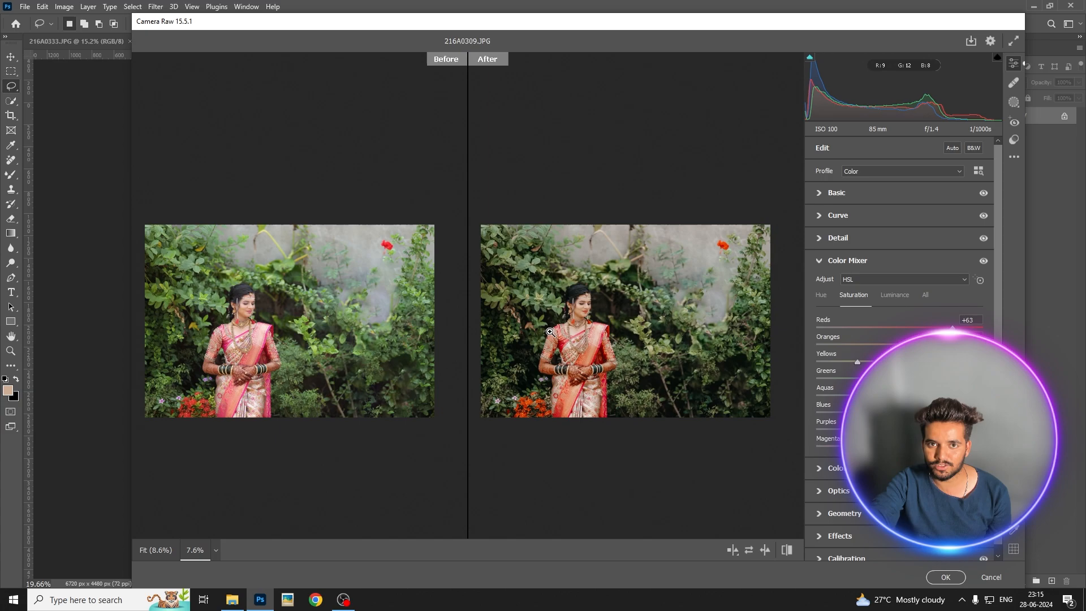
pyautogui.scroll(-1, 916, 327)
pyautogui.click(832, 254)
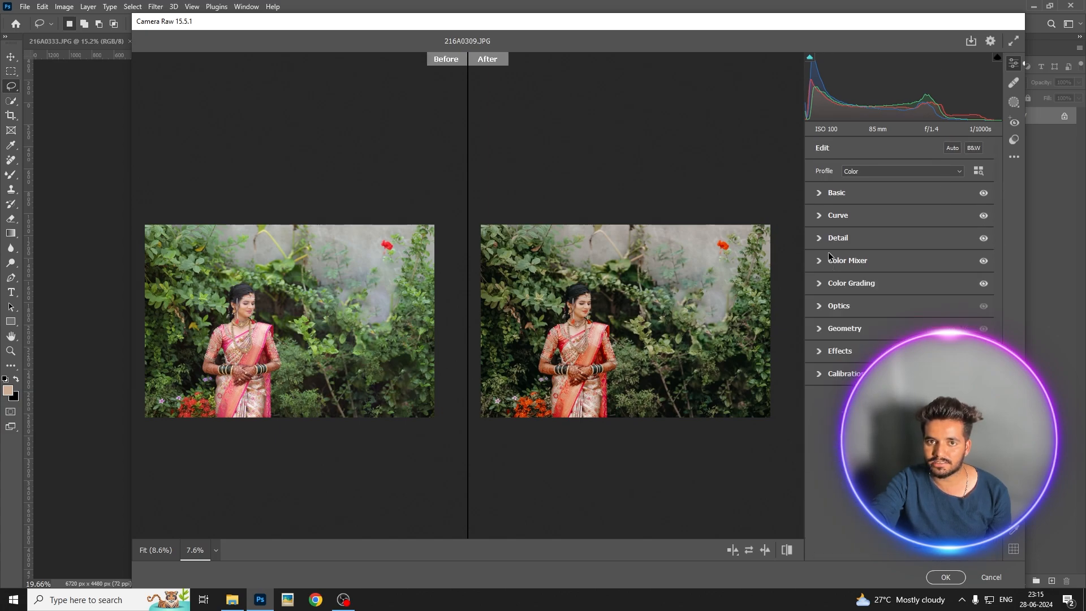
# Shift the Color Grading shadows tint slightly towards blue, display the highlights wheel, and view the whole photo against the original
pyautogui.click(849, 285)
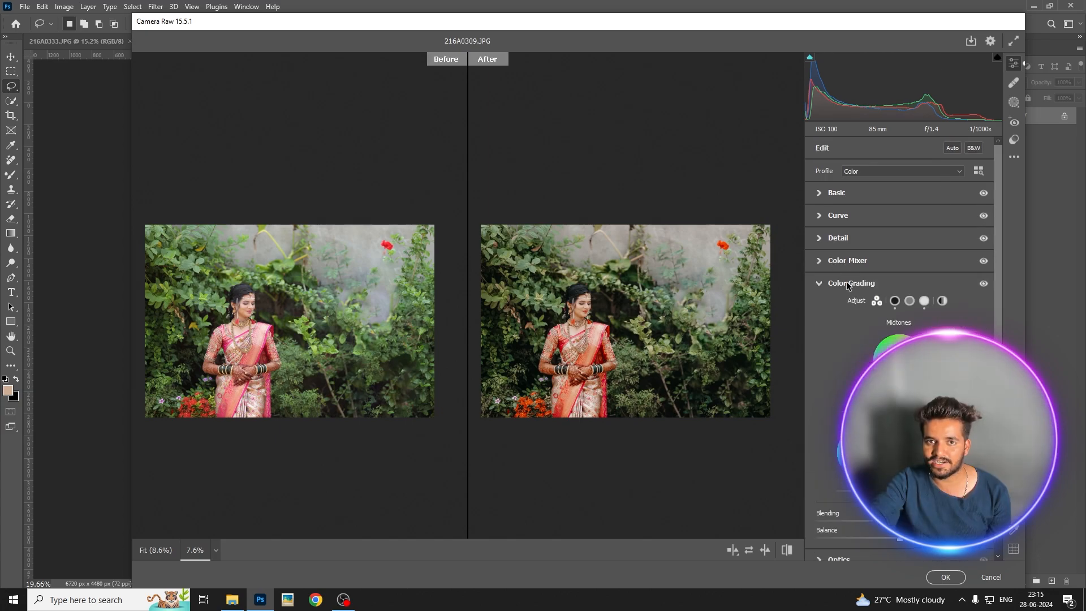
pyautogui.click(895, 302)
pyautogui.scroll(-3, 891, 323)
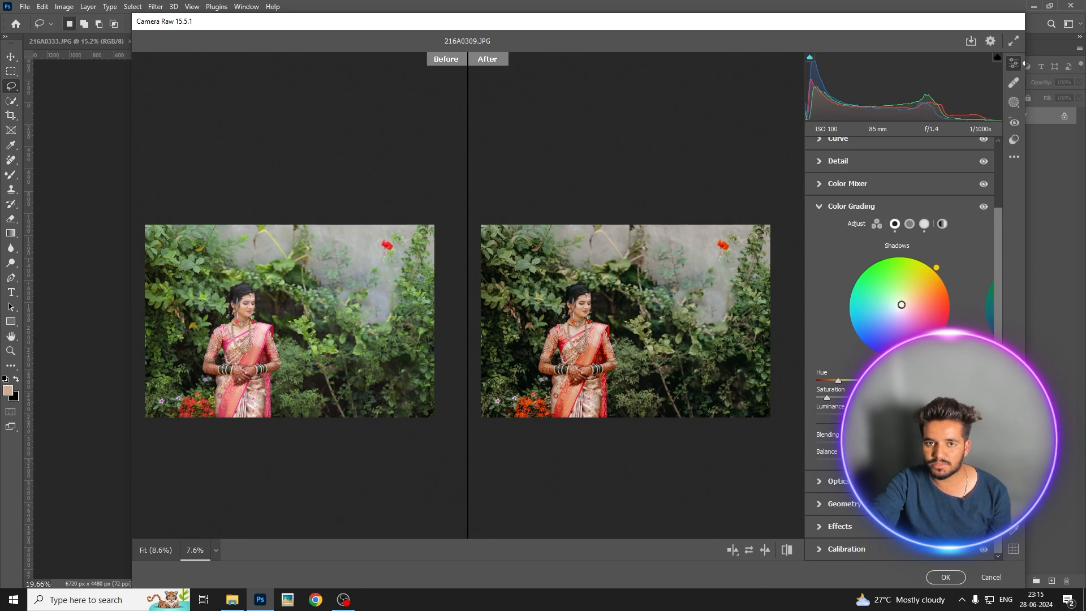
pyautogui.moveTo(901, 305); pyautogui.dragTo(901, 309)
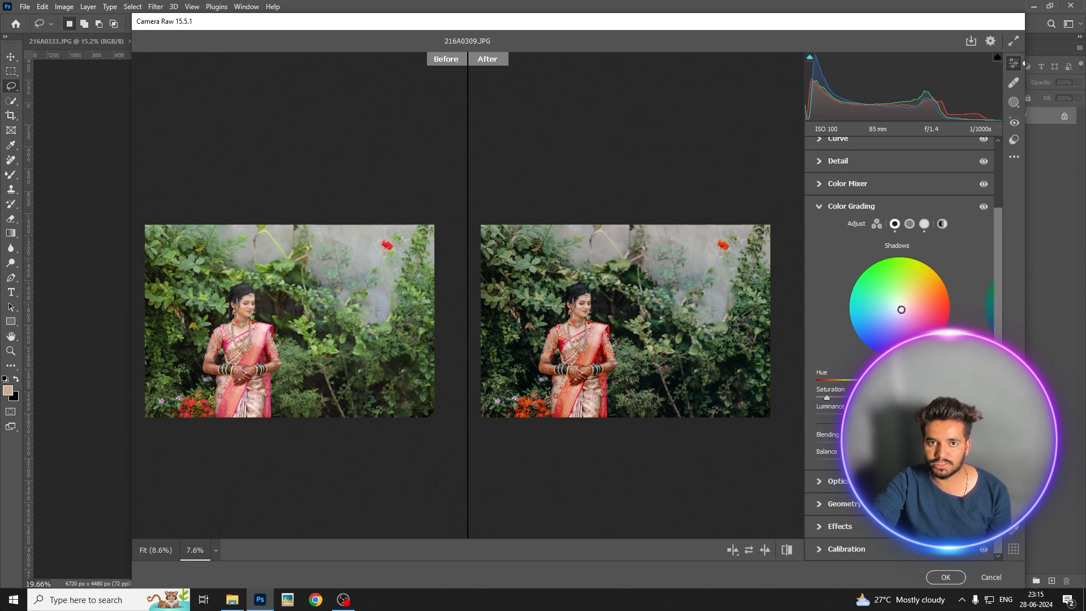
pyautogui.moveTo(901, 310); pyautogui.dragTo(901, 305)
pyautogui.click(924, 224)
pyautogui.moveTo(580, 294)
pyautogui.mouseDown()
pyautogui.moveTo(538, 311)
pyautogui.moveTo(572, 306)
pyautogui.mouseUp()
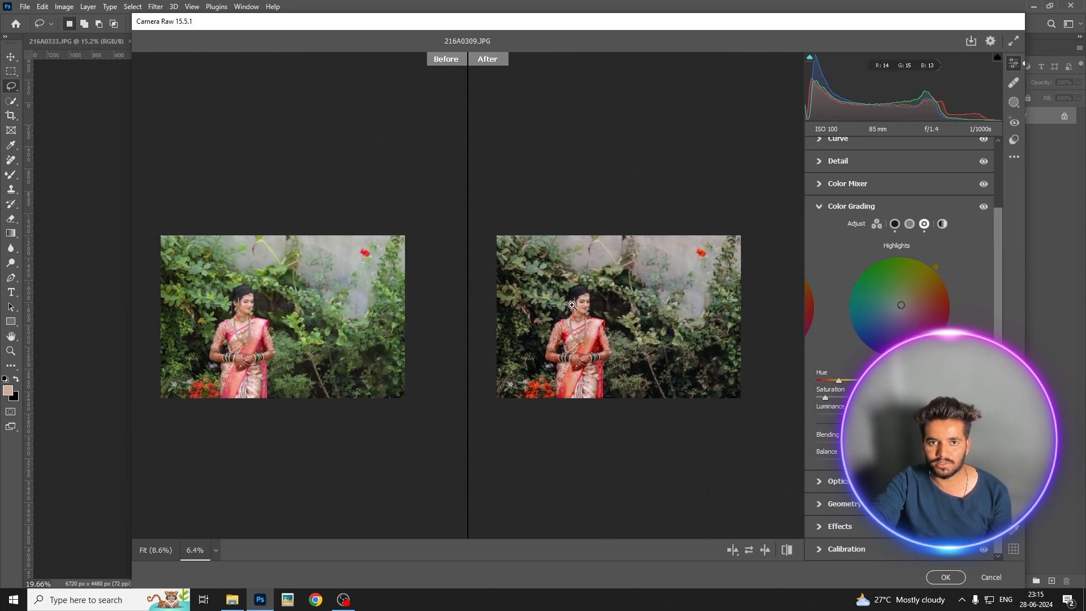
pyautogui.scroll(2, 862, 193)
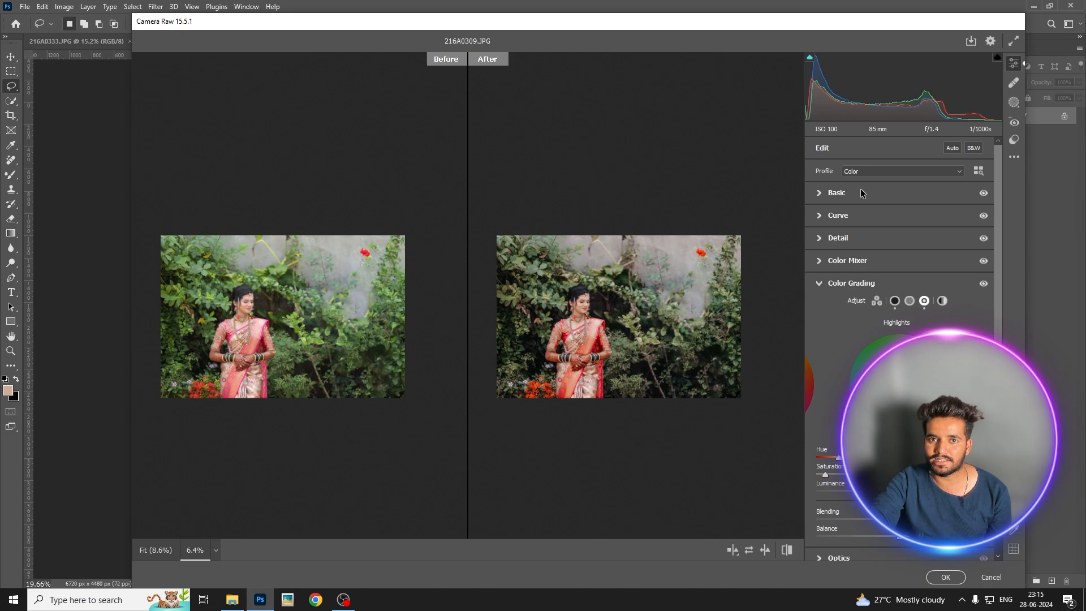
# Try lifting the shadow point of the blue channel curve, compare the photo with the original, and collapse the Curve settings
pyautogui.click(874, 216)
pyautogui.click(922, 233)
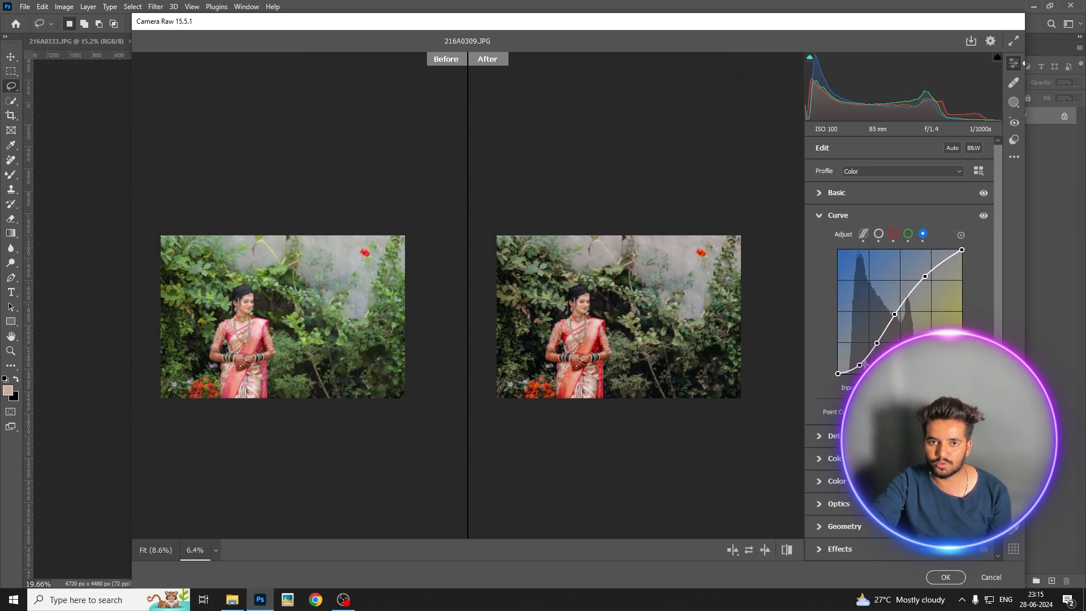
pyautogui.moveTo(861, 364); pyautogui.dragTo(855, 360)
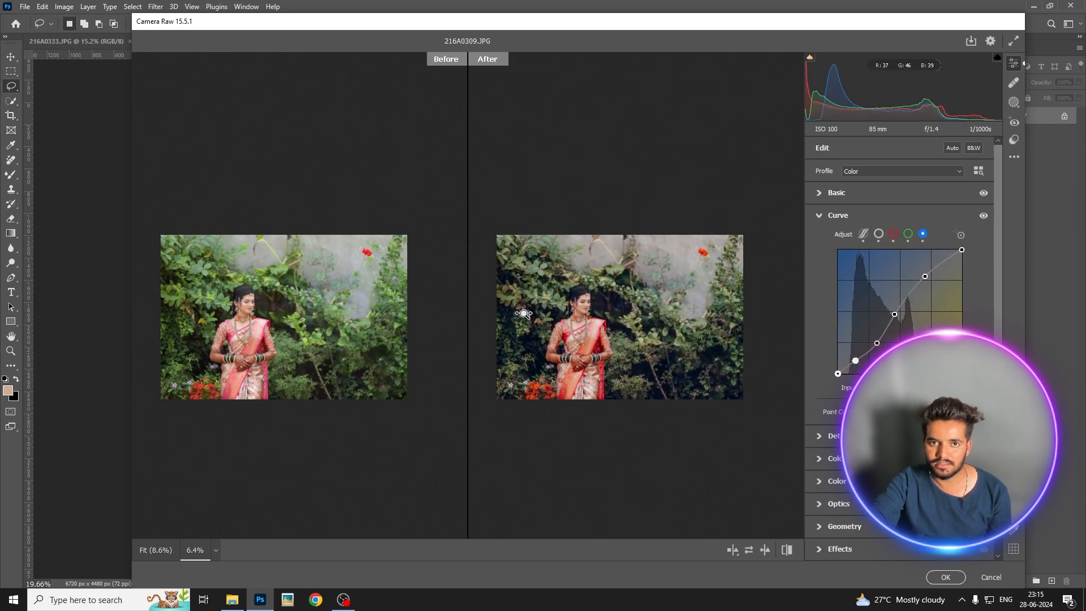
pyautogui.scroll(5, 639, 290)
pyautogui.scroll(-4, 603, 318)
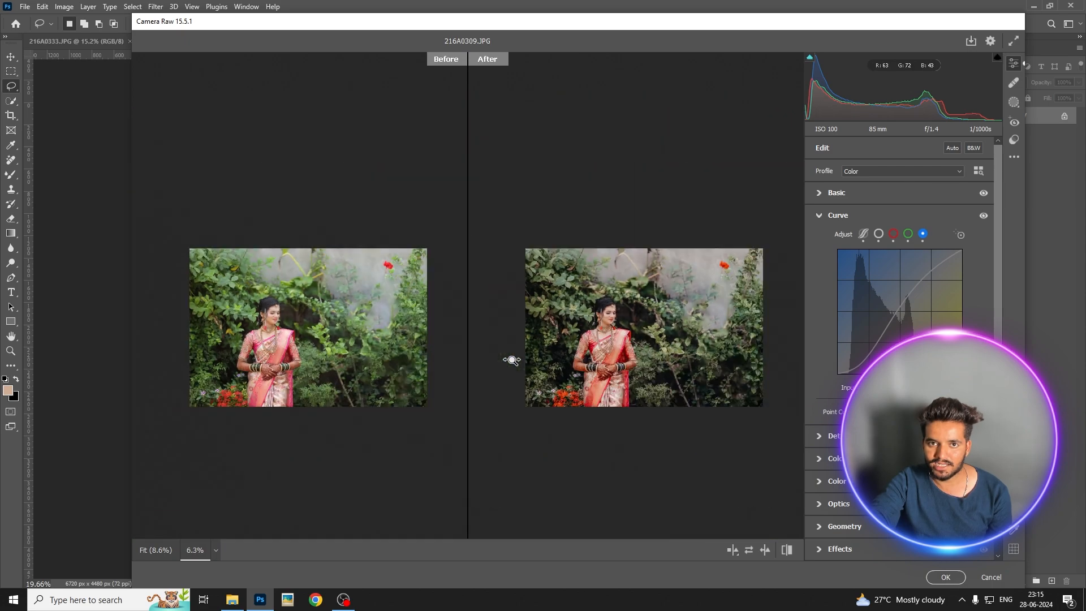
pyautogui.click(841, 214)
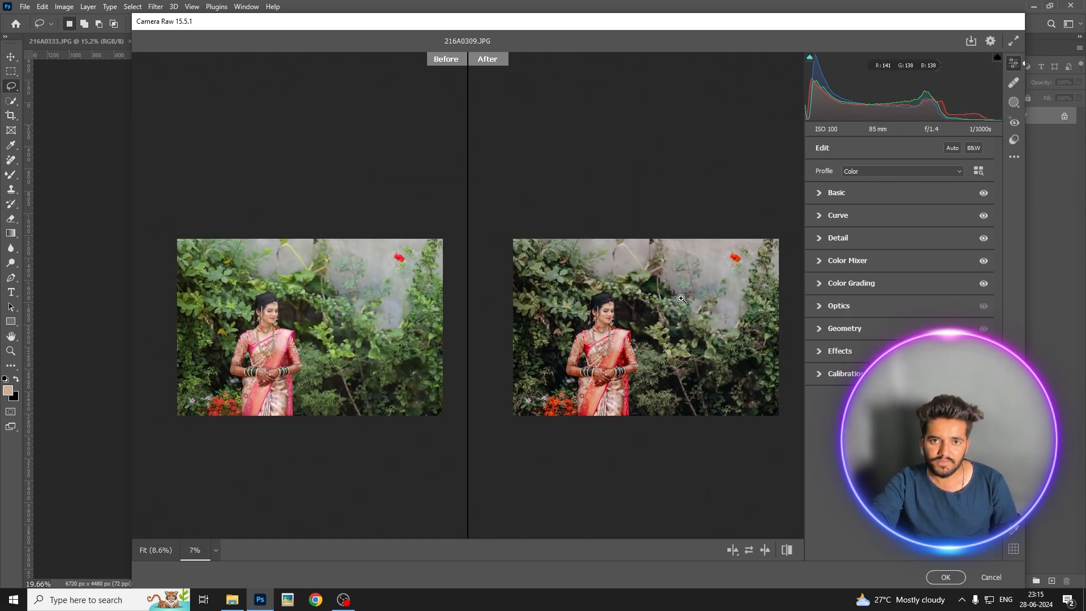
# Try shifting the Reds hue in the Color Mixer, and compare the bride's lips and saree with the original
pyautogui.scroll(3, 657, 322)
pyautogui.scroll(2, 664, 331)
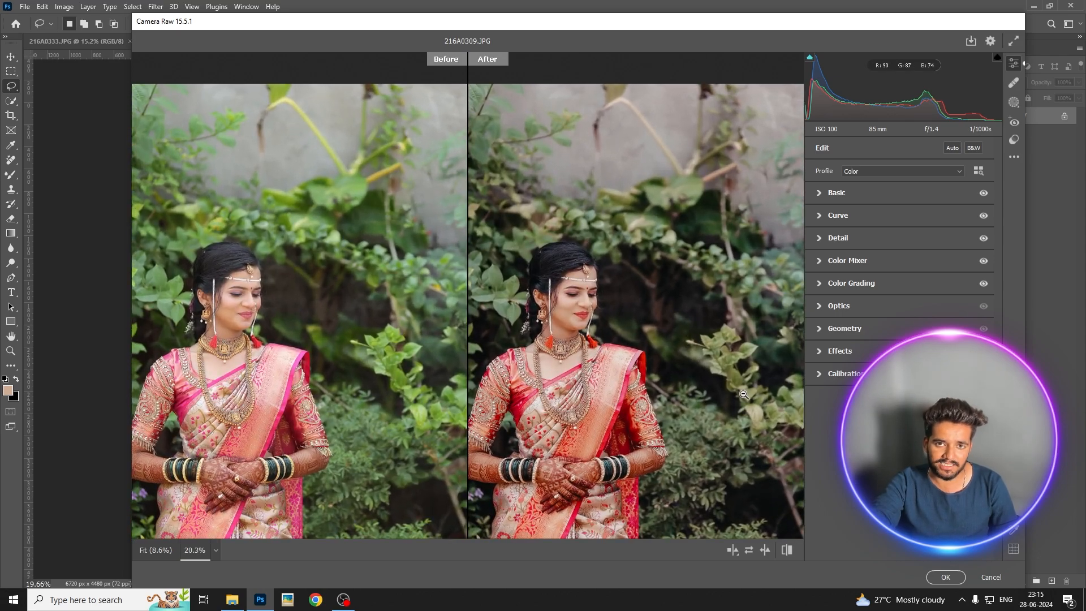
pyautogui.click(846, 261)
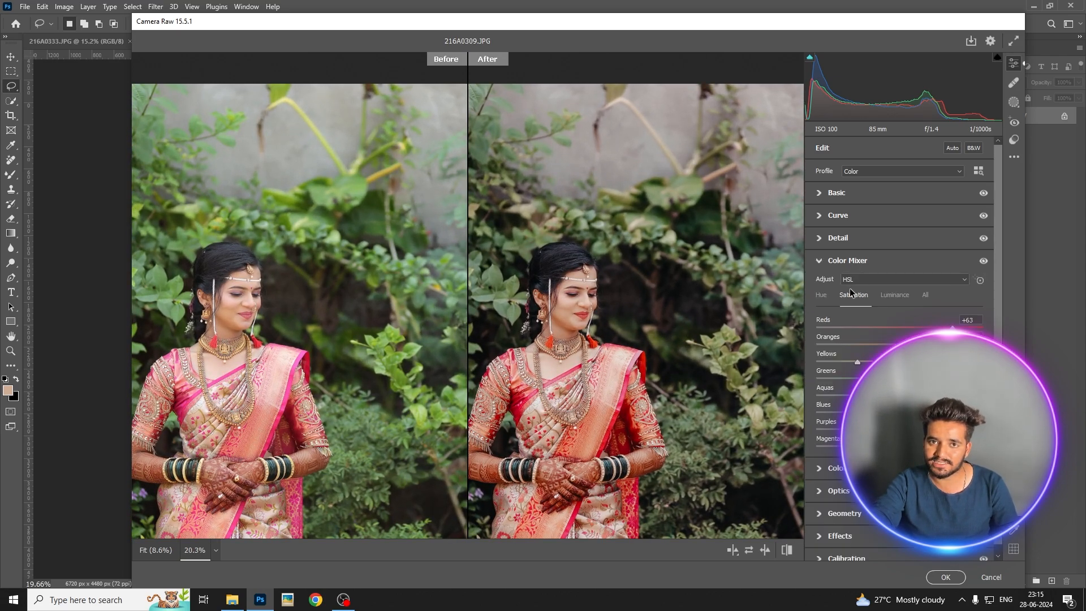
pyautogui.click(821, 296)
pyautogui.moveTo(900, 327)
pyautogui.mouseDown()
pyautogui.moveTo(870, 325)
pyautogui.moveTo(899, 334)
pyautogui.mouseUp()
pyautogui.moveTo(571, 279); pyautogui.dragTo(644, 316)
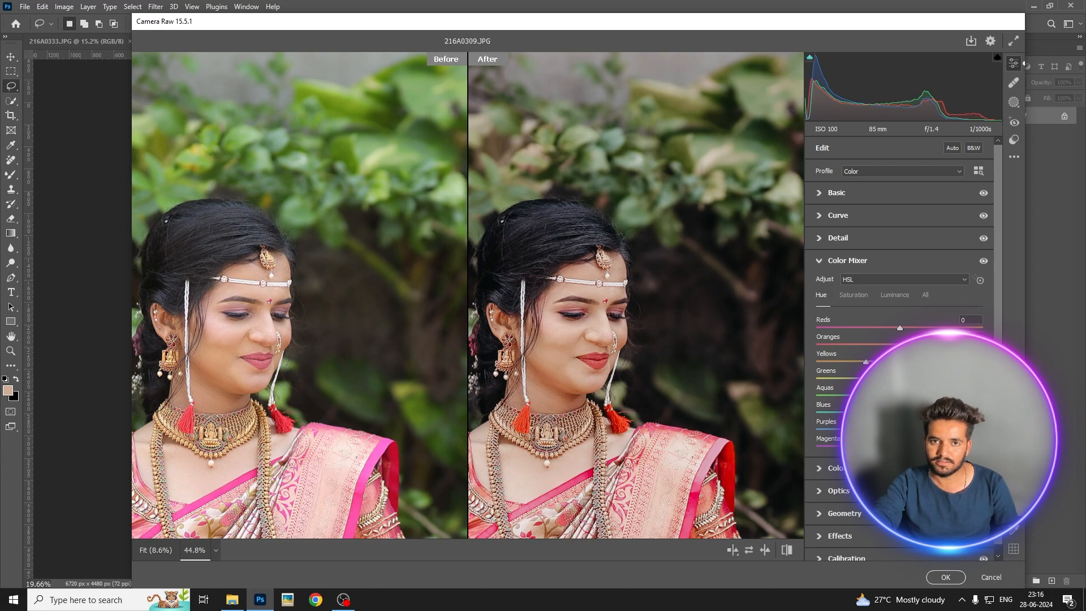
pyautogui.moveTo(697, 339); pyautogui.dragTo(528, 364)
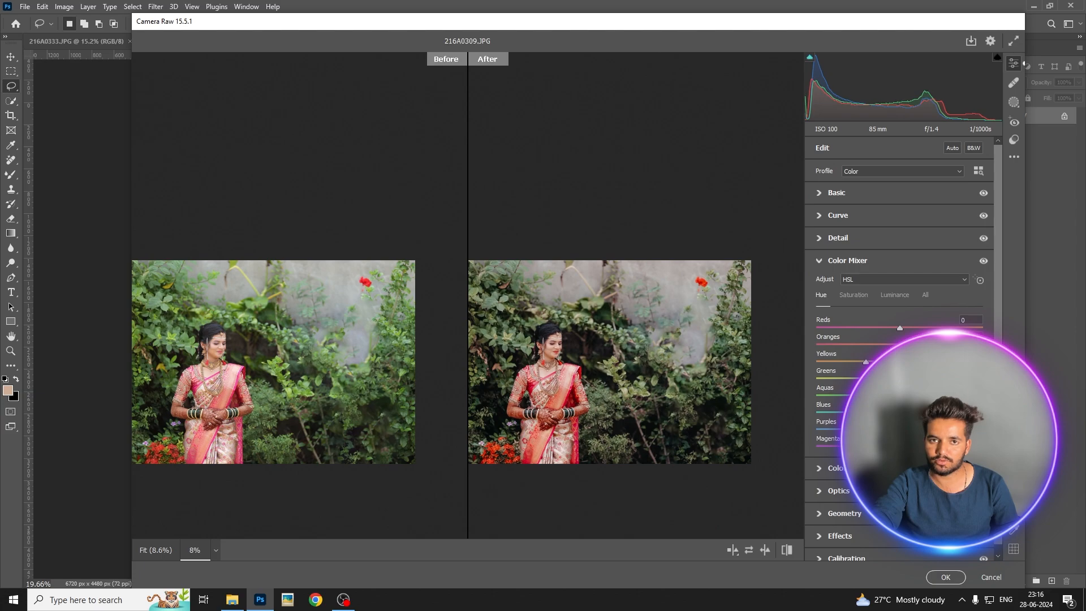
# Raise the Yellows saturation in the Color Mixer to bring colour back into the foliage
pyautogui.click(854, 295)
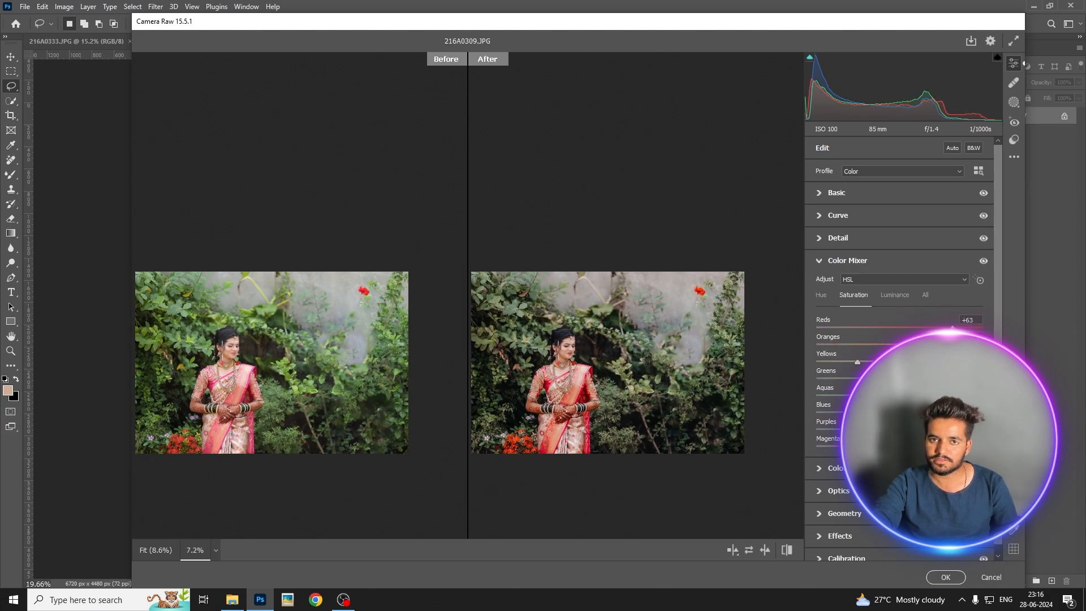
pyautogui.moveTo(857, 361); pyautogui.dragTo(905, 378)
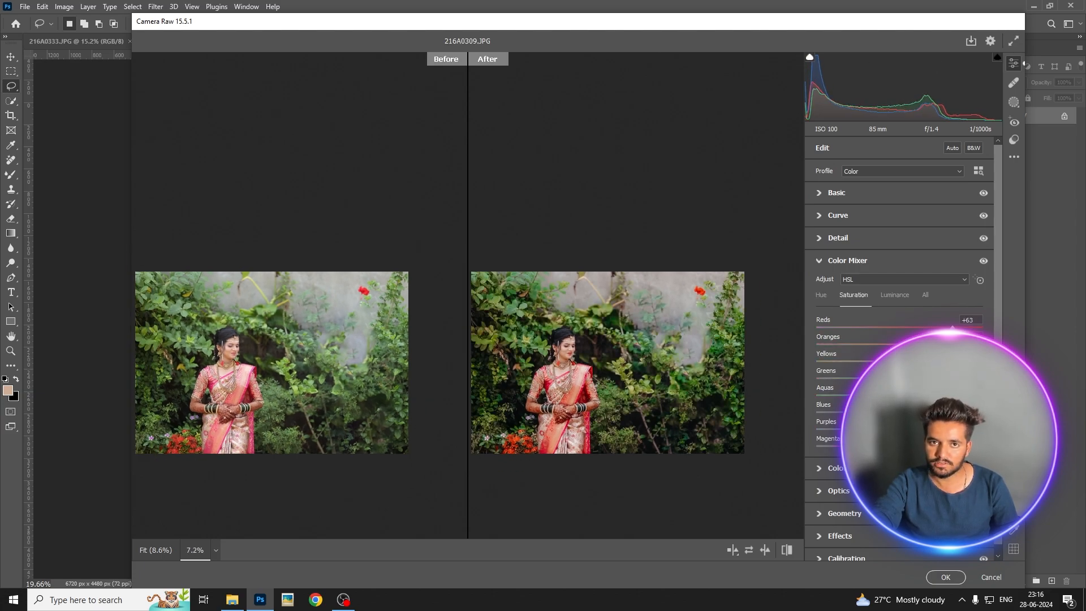
pyautogui.scroll(2, 560, 334)
pyautogui.scroll(-2, 615, 380)
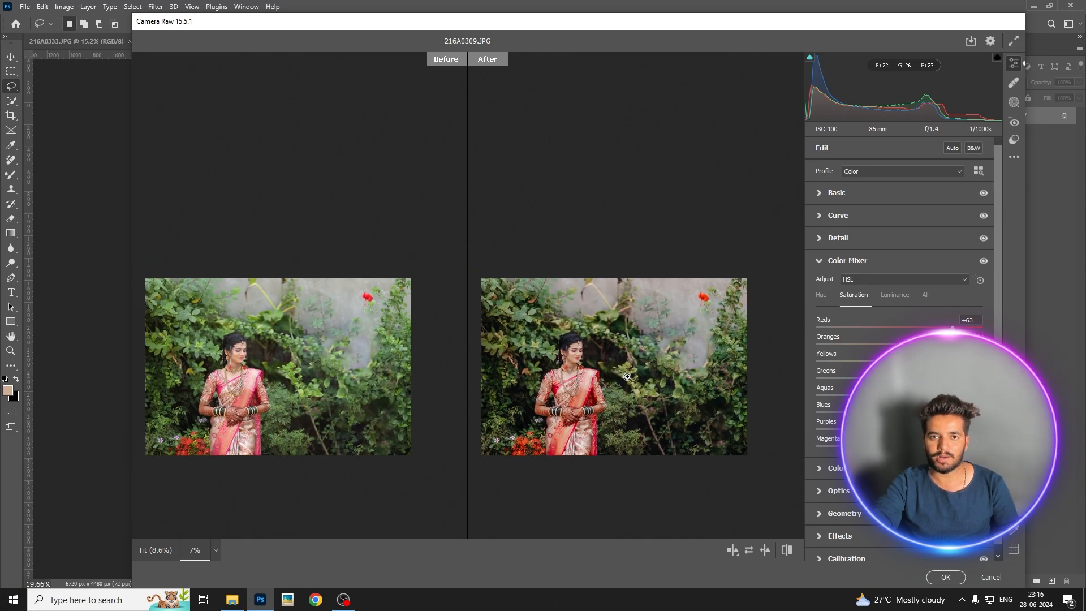
# Fine-tune the Greens hue in the Color Mixer, and compare the foliage with the original
pyautogui.click(821, 294)
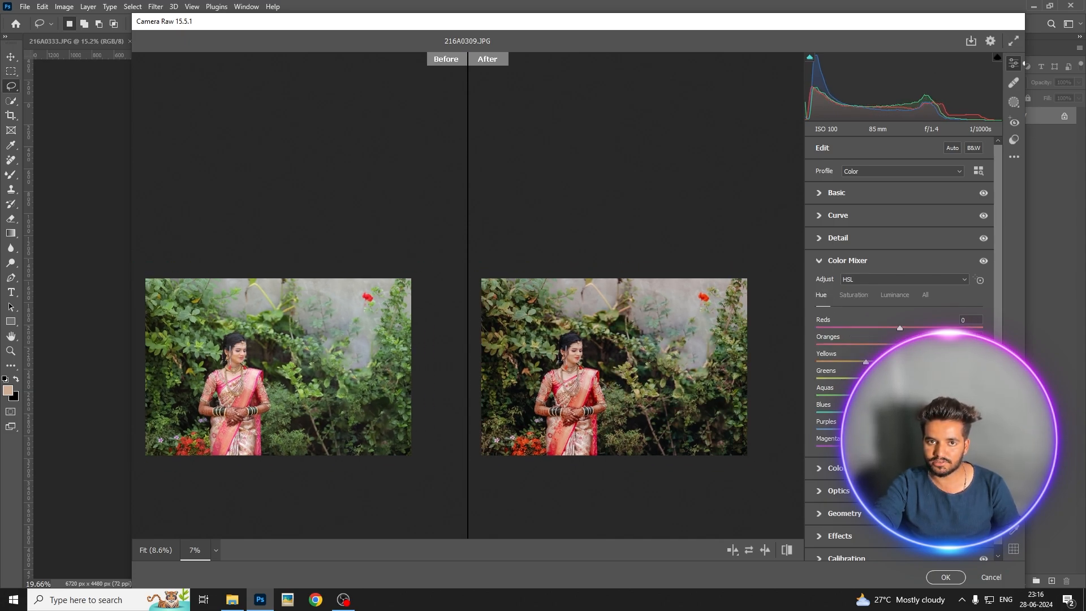
pyautogui.moveTo(865, 378)
pyautogui.mouseDown()
pyautogui.moveTo(961, 379)
pyautogui.moveTo(865, 378)
pyautogui.mouseUp()
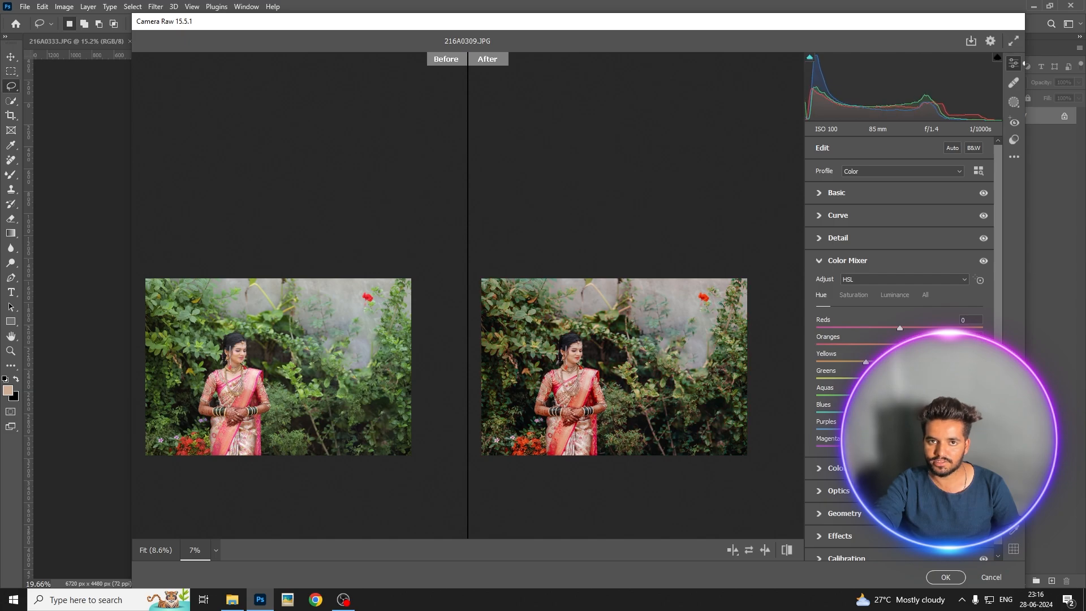
pyautogui.moveTo(594, 392)
pyautogui.mouseDown()
pyautogui.moveTo(614, 393)
pyautogui.moveTo(601, 393)
pyautogui.mouseUp()
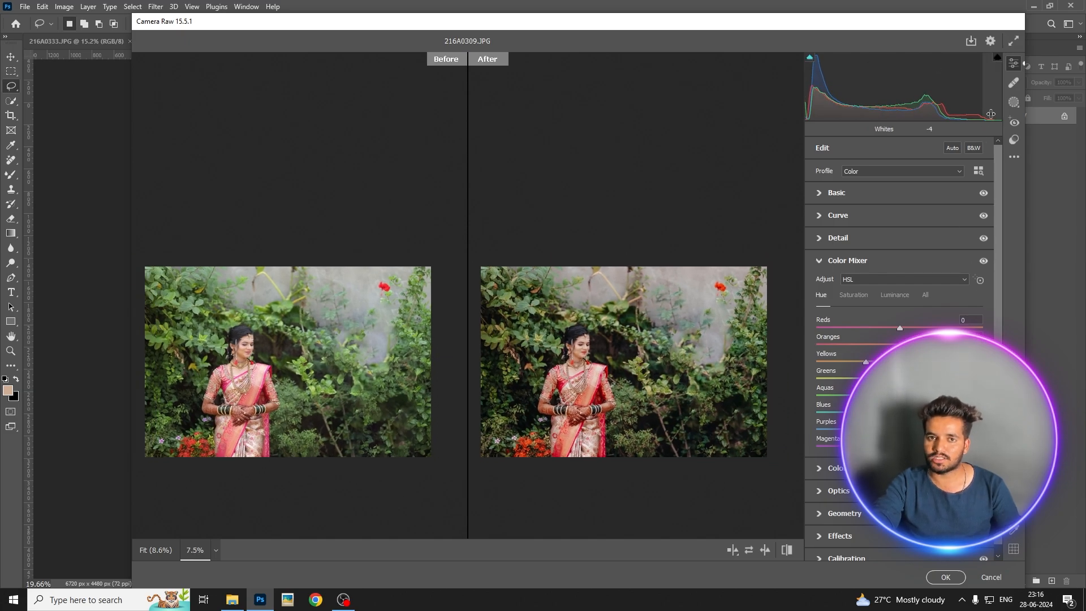
# Create a Background mask, and adjust its Effects and Light settings to soften and darken the foliage behind the bride
pyautogui.click(1012, 103)
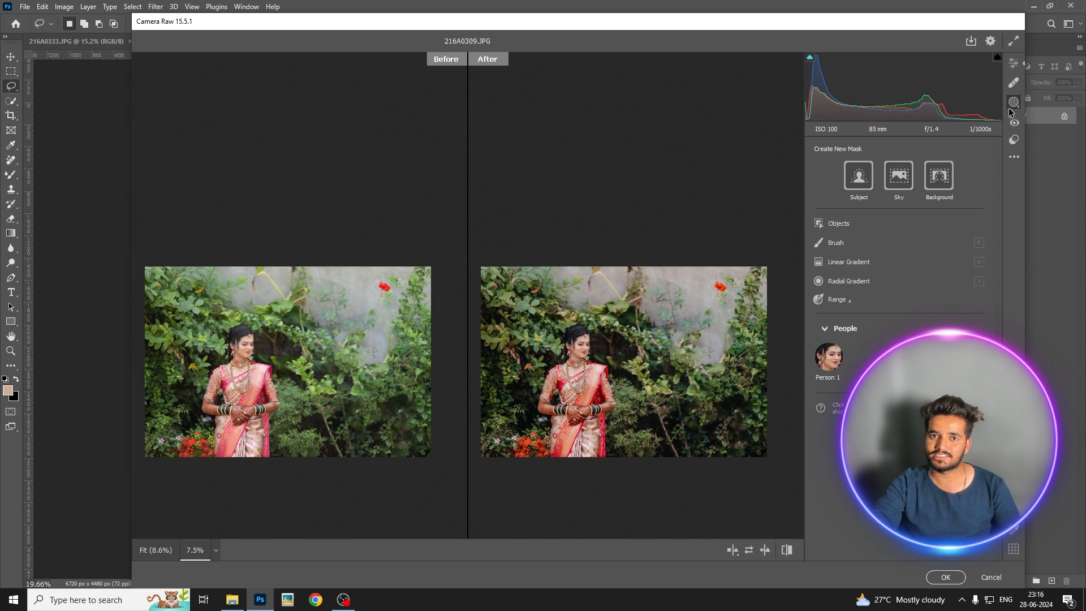
pyautogui.click(943, 184)
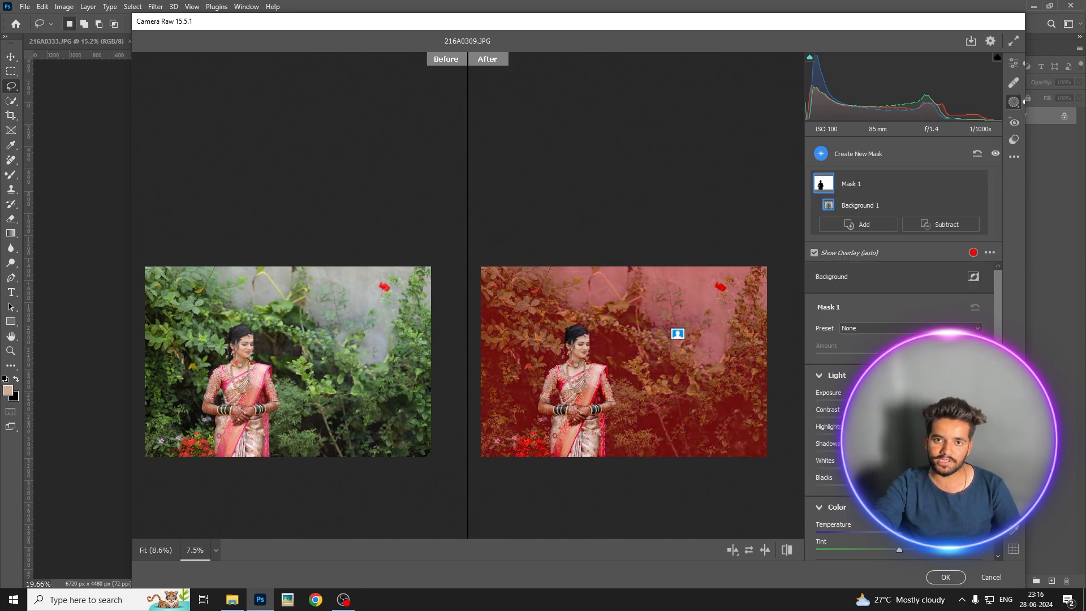
pyautogui.scroll(-10, 899, 396)
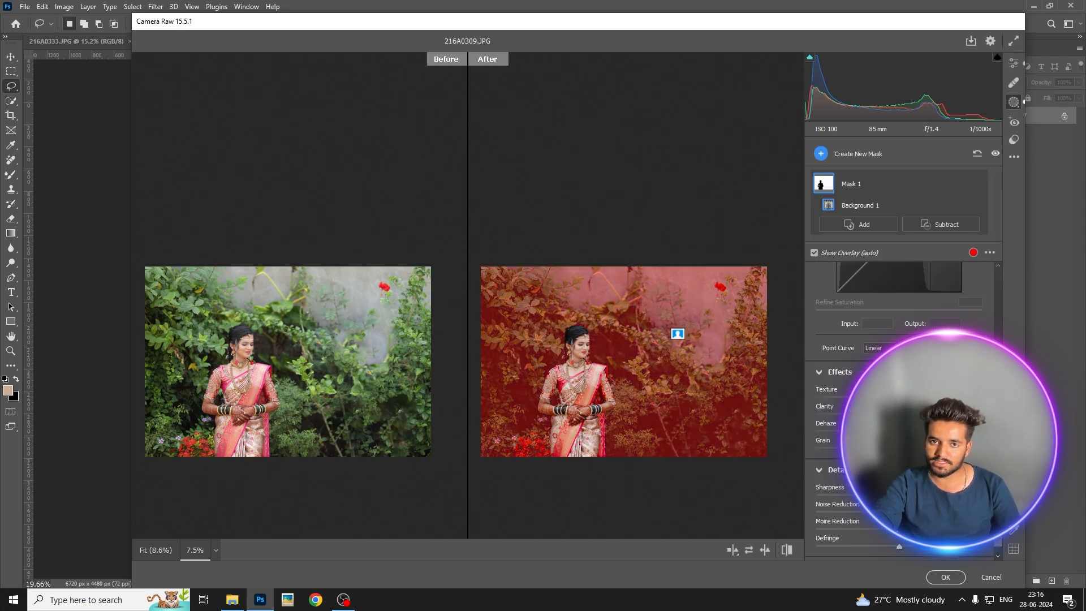
pyautogui.press('y')
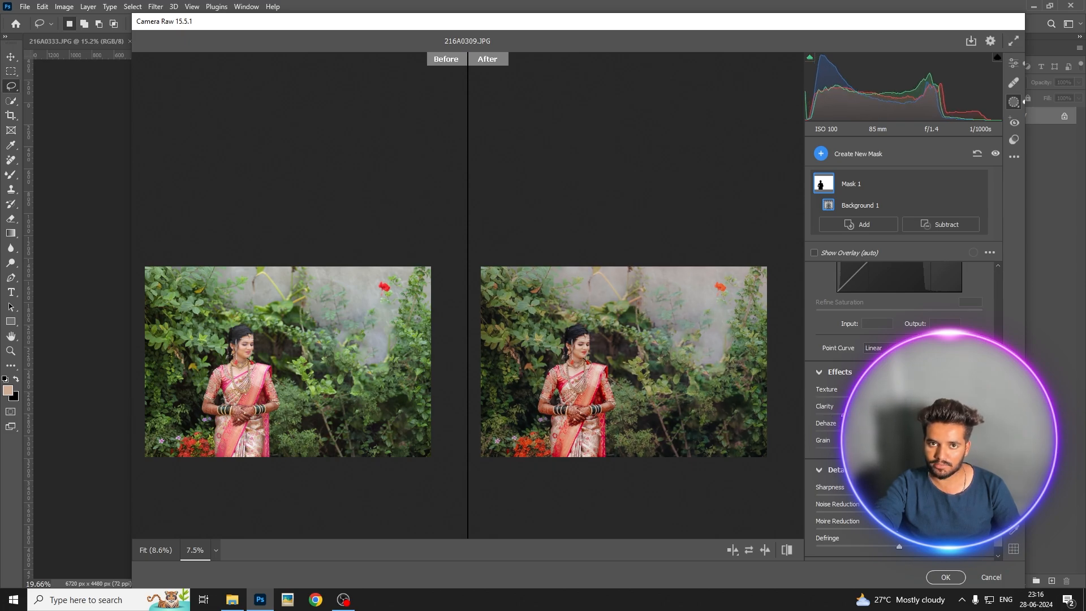
pyautogui.scroll(10, 920, 329)
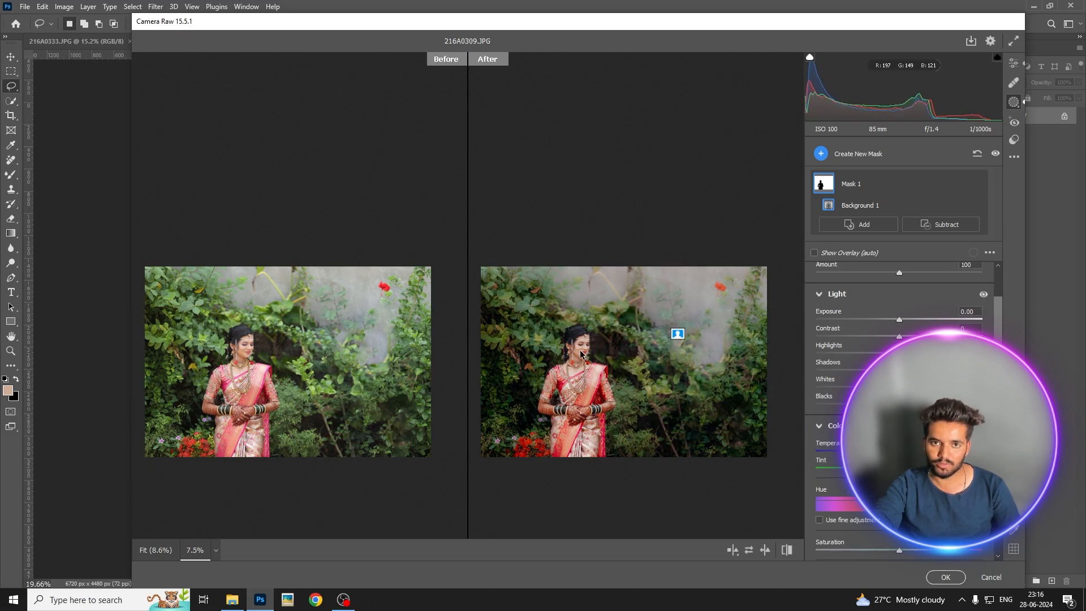
pyautogui.scroll(2, 600, 345)
pyautogui.scroll(-3, 600, 345)
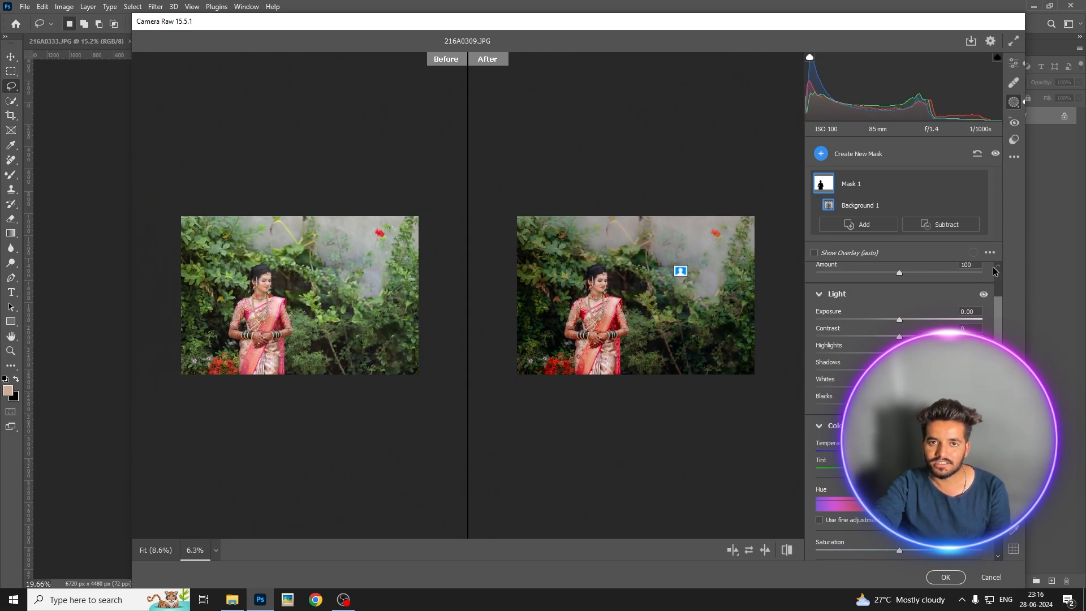
# Add a linear gradient mask running diagonally down from the wall above the bride, and give that area a hazy, warmer glow
pyautogui.click(882, 161)
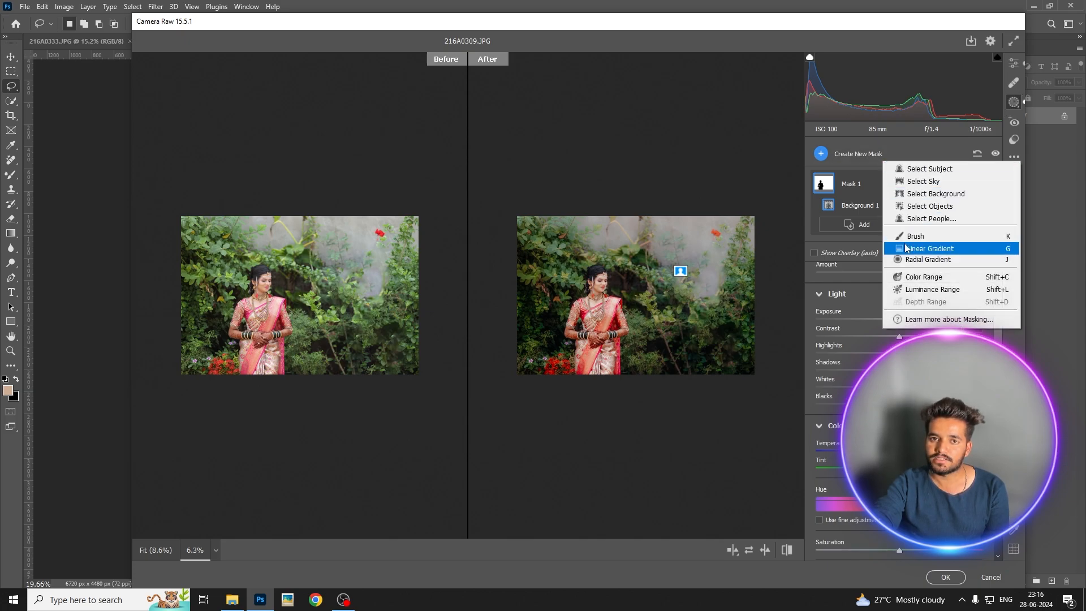
pyautogui.click(927, 247)
pyautogui.moveTo(693, 246); pyautogui.dragTo(662, 329)
pyautogui.scroll(-5, 899, 396)
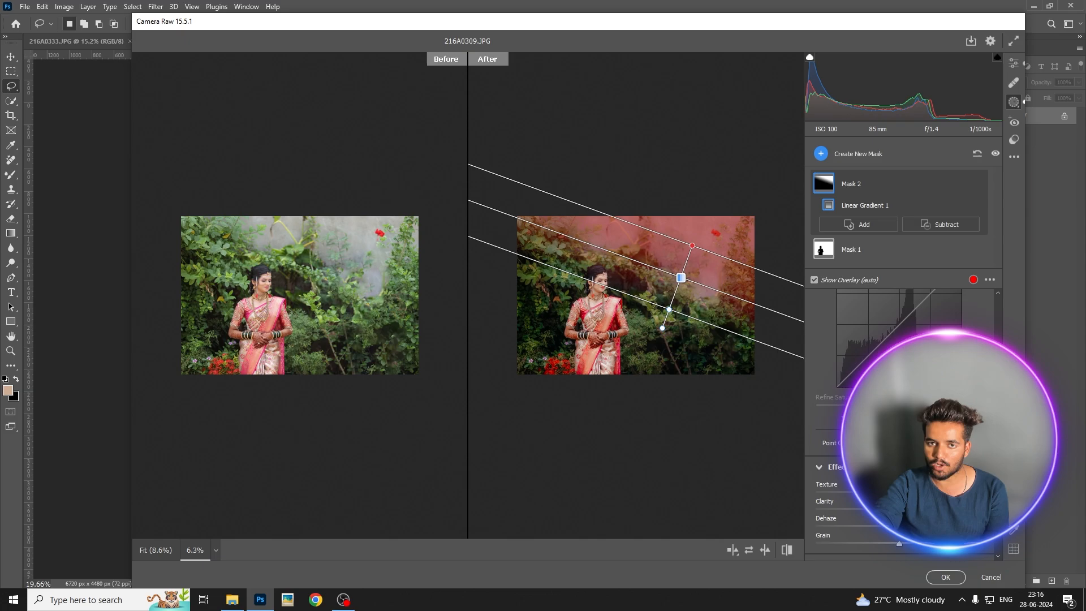
pyautogui.press('y')
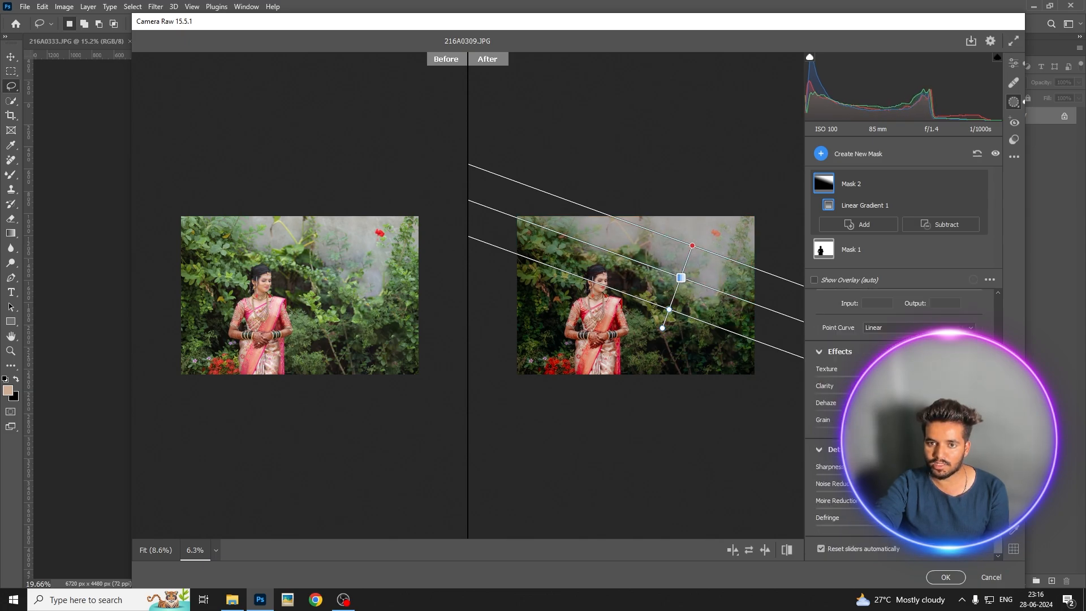
pyautogui.scroll(4, 899, 396)
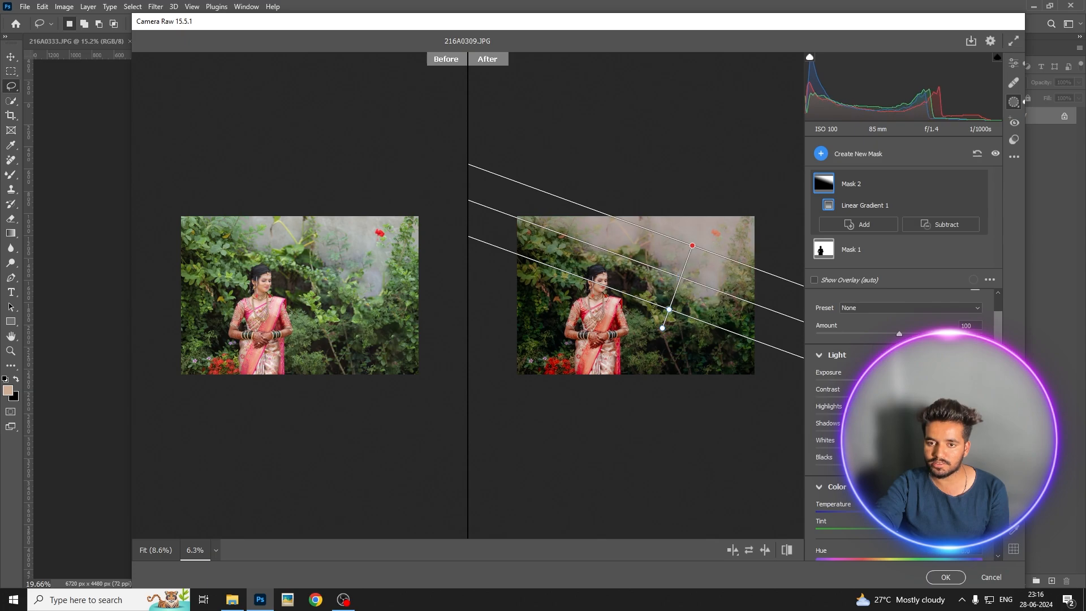
pyautogui.scroll(-5, 899, 424)
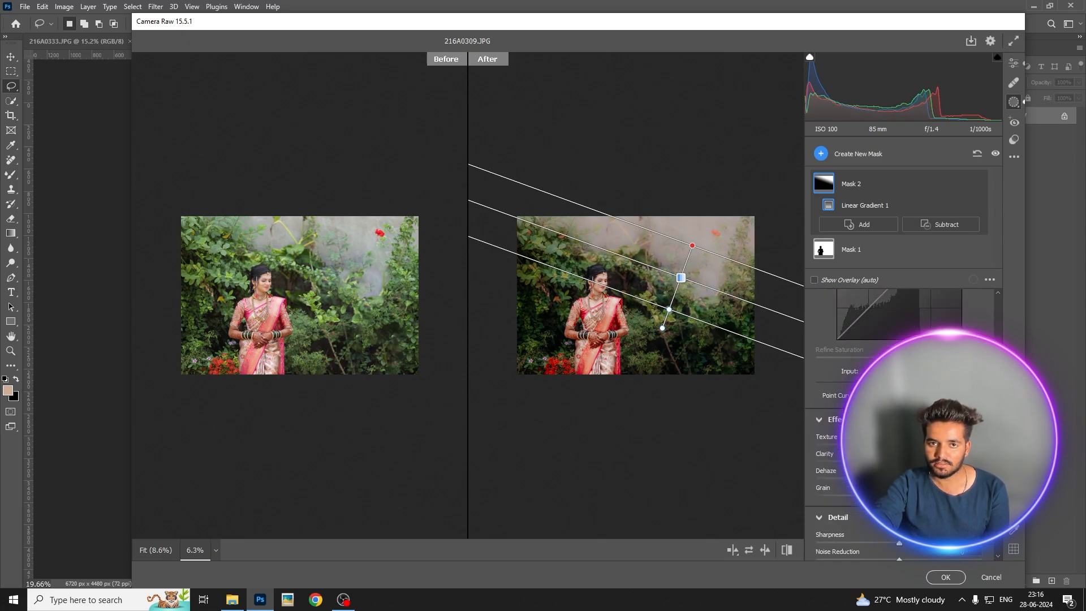
pyautogui.scroll(3, 899, 396)
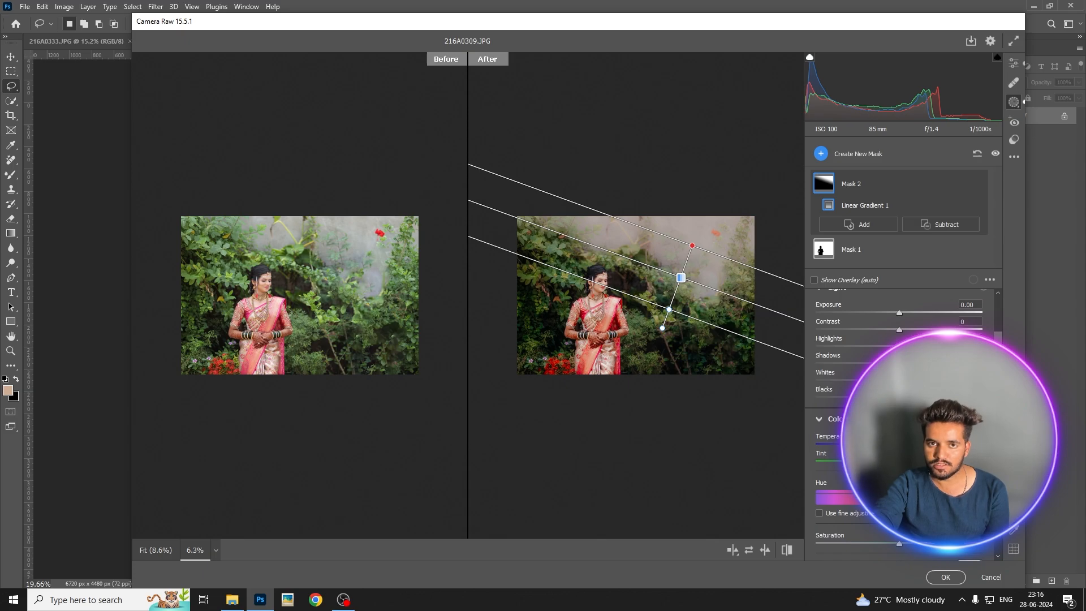
# Return to the global edit settings and lower the Greens saturation in the Color Mixer
pyautogui.click(1013, 63)
pyautogui.moveTo(600, 304); pyautogui.dragTo(659, 289)
pyautogui.click(854, 294)
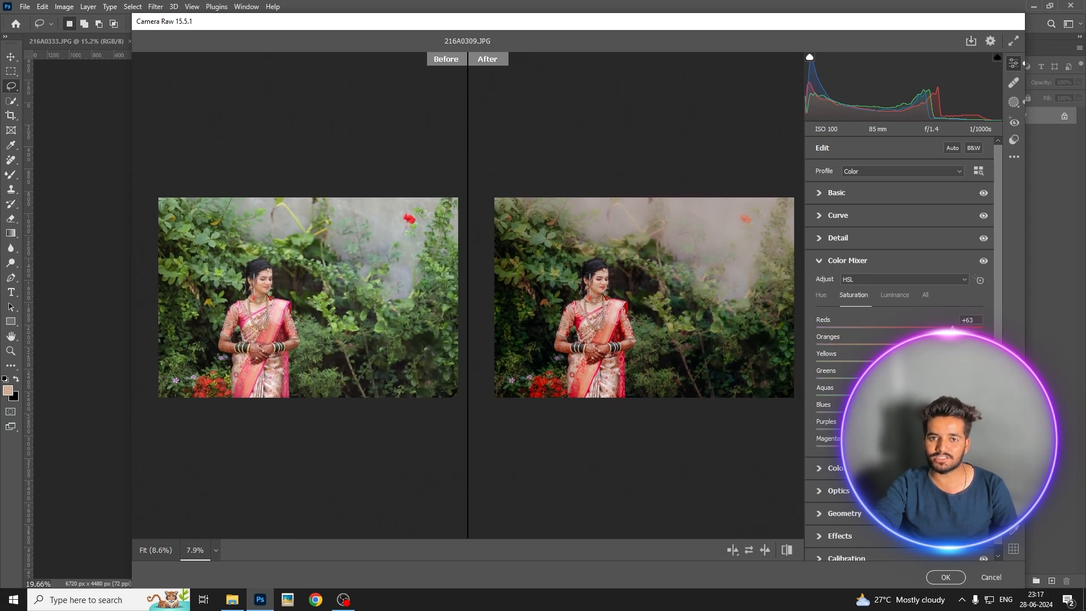
pyautogui.moveTo(900, 379); pyautogui.dragTo(802, 390)
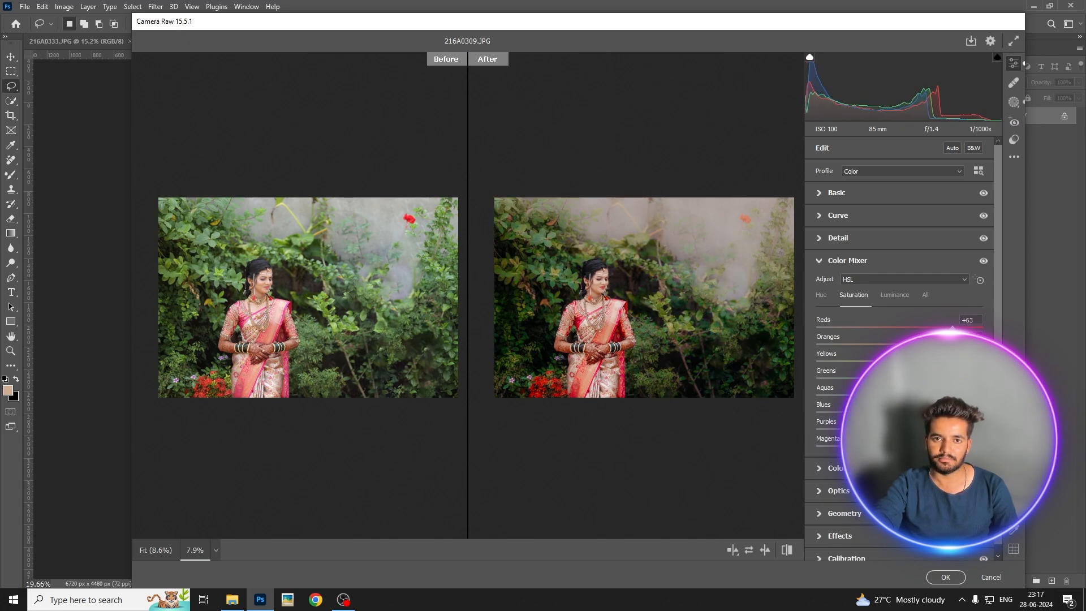
pyautogui.scroll(-1, 662, 335)
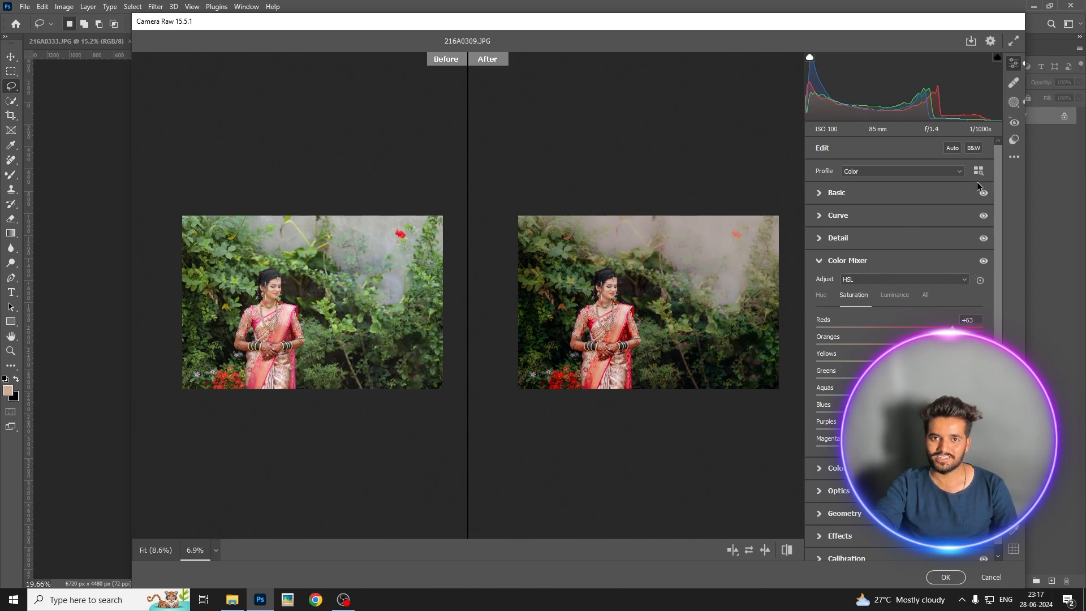
# Reopen the background mask for a last check, and apply the Camera Raw grade to the bride photo
pyautogui.click(1014, 102)
pyautogui.click(831, 217)
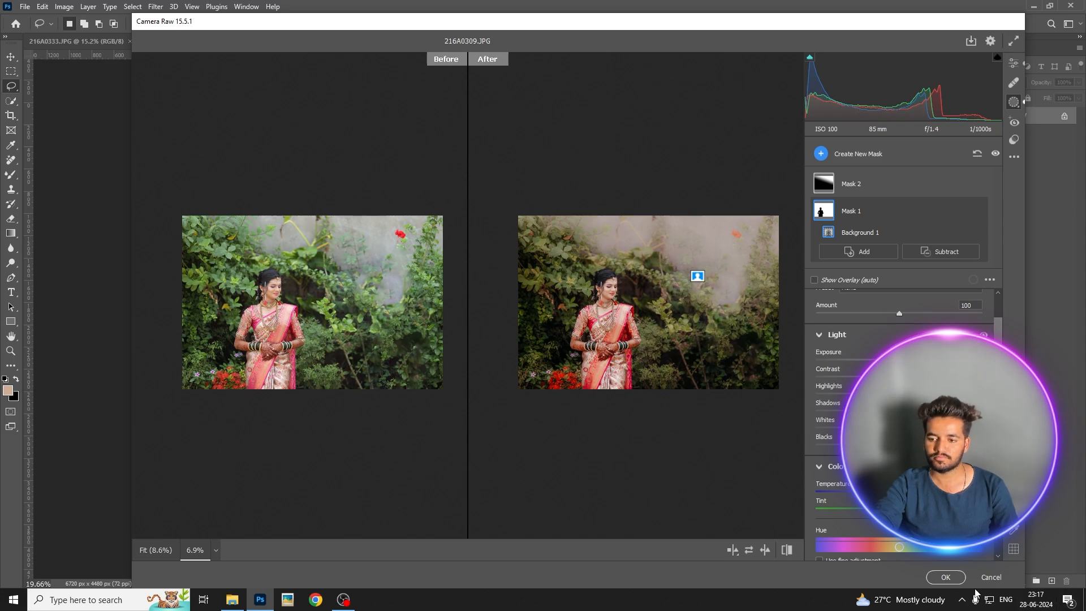
pyautogui.click(945, 577)
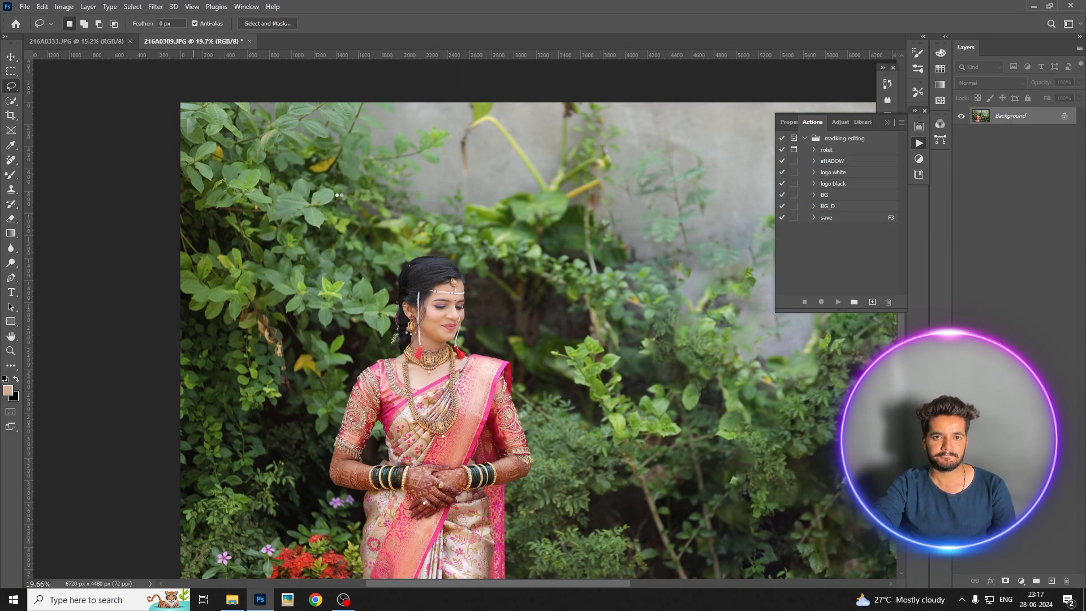
pyautogui.scroll(-3, 308, 191)
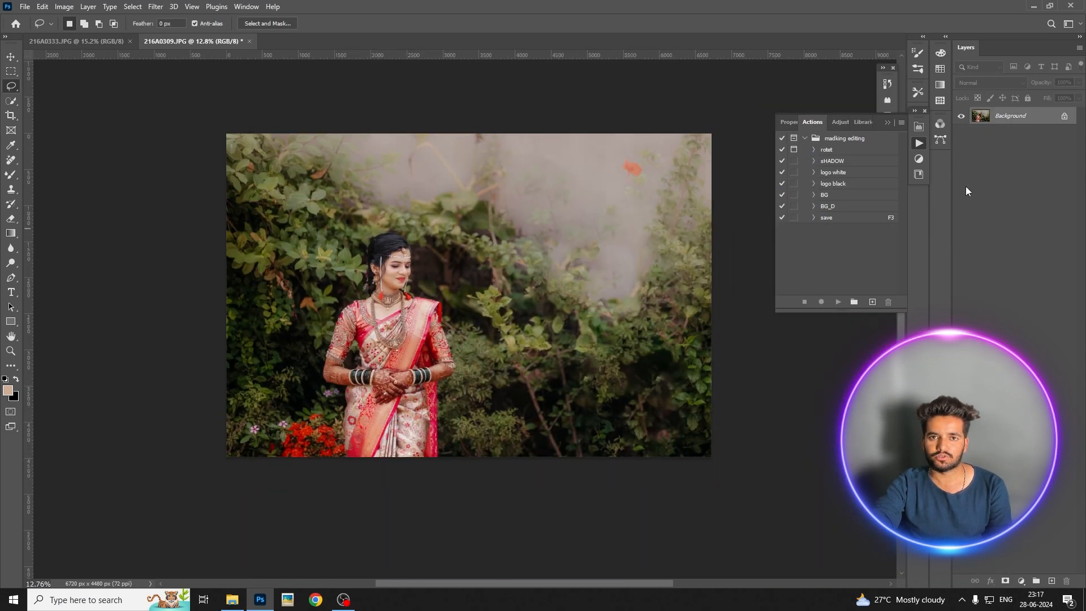
# Compare the original opened state of the bride photo with the final Camera Raw Filter state in the history
pyautogui.click(886, 86)
pyautogui.scroll(3, 792, 141)
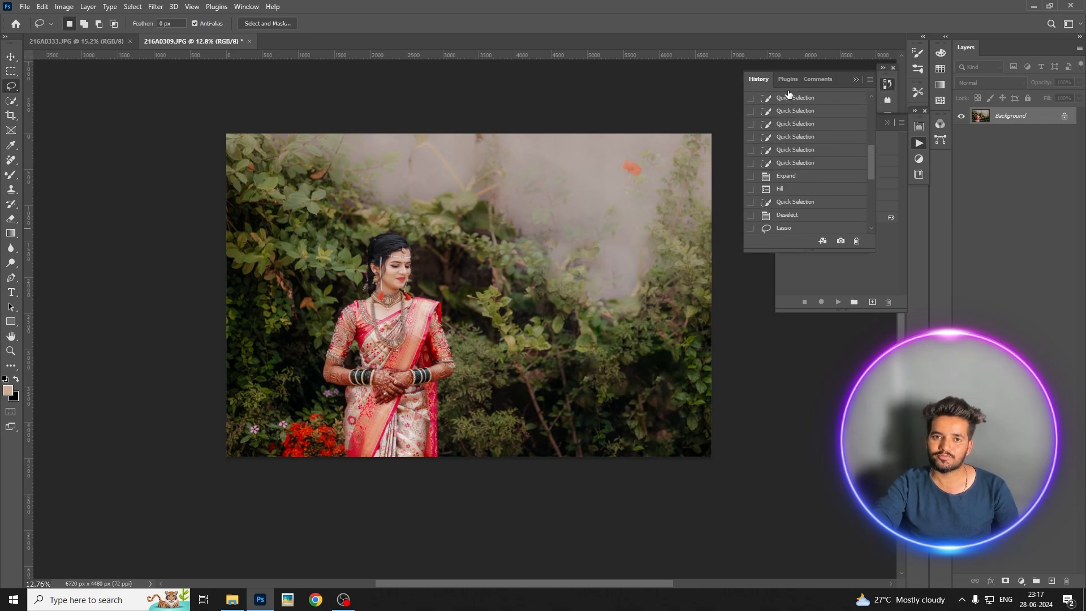
pyautogui.scroll(3, 789, 96)
pyautogui.click(789, 97)
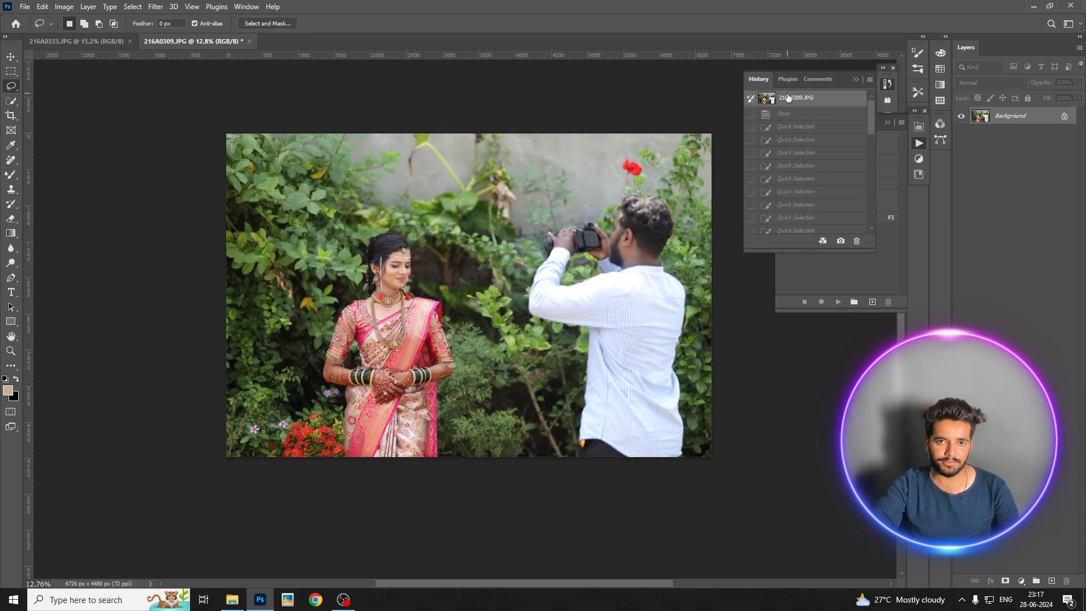
pyautogui.scroll(-10, 790, 107)
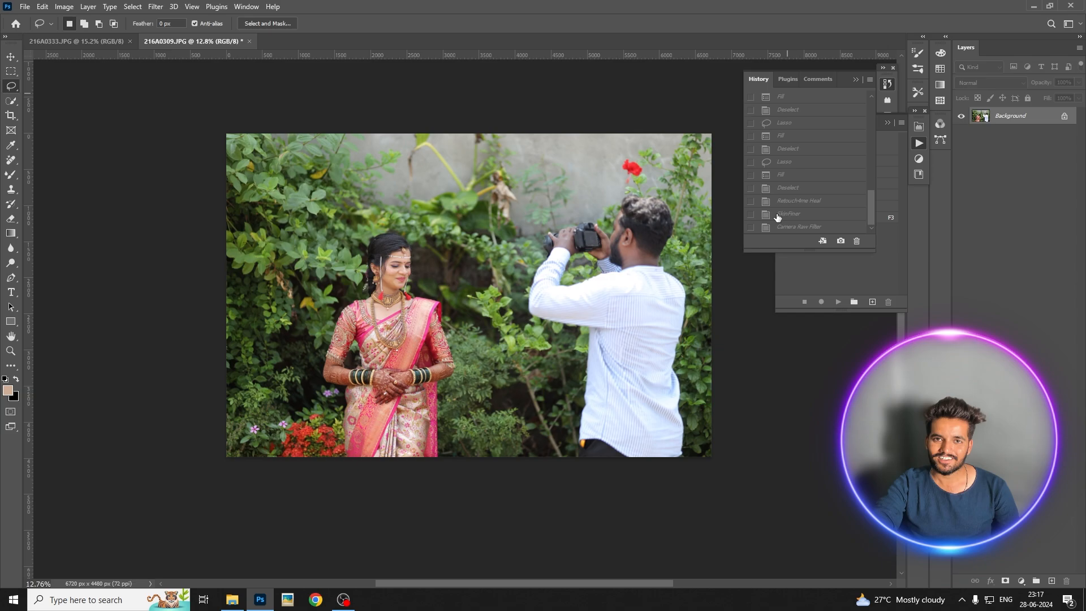
pyautogui.click(792, 227)
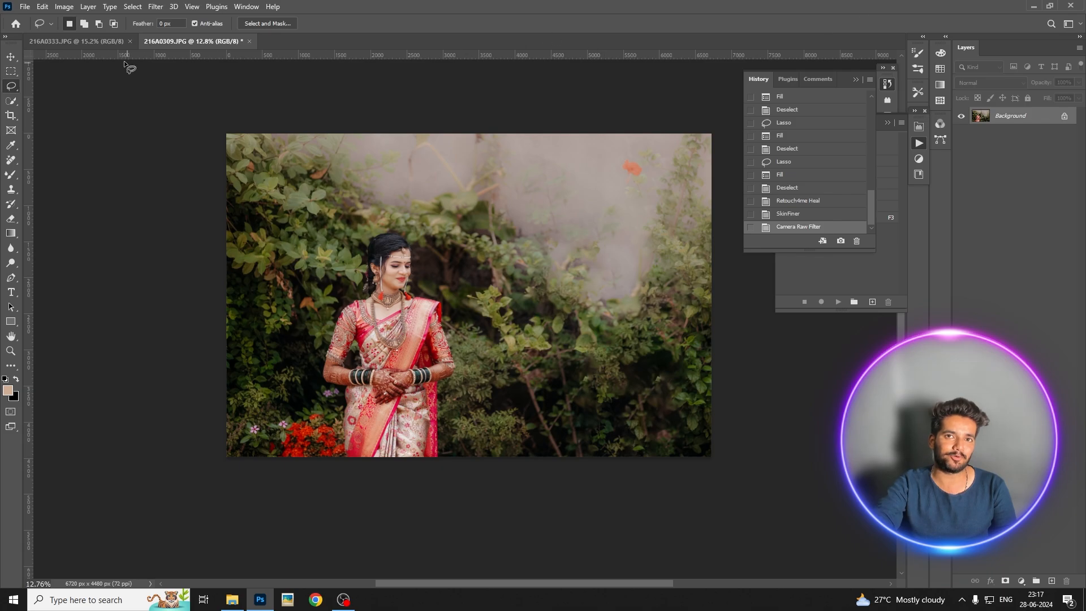
# Switch to the couple photo 216A0333.JPG and smooth the skin with the SkinFiner filter's Default preset
pyautogui.click(129, 42)
pyautogui.click(156, 6)
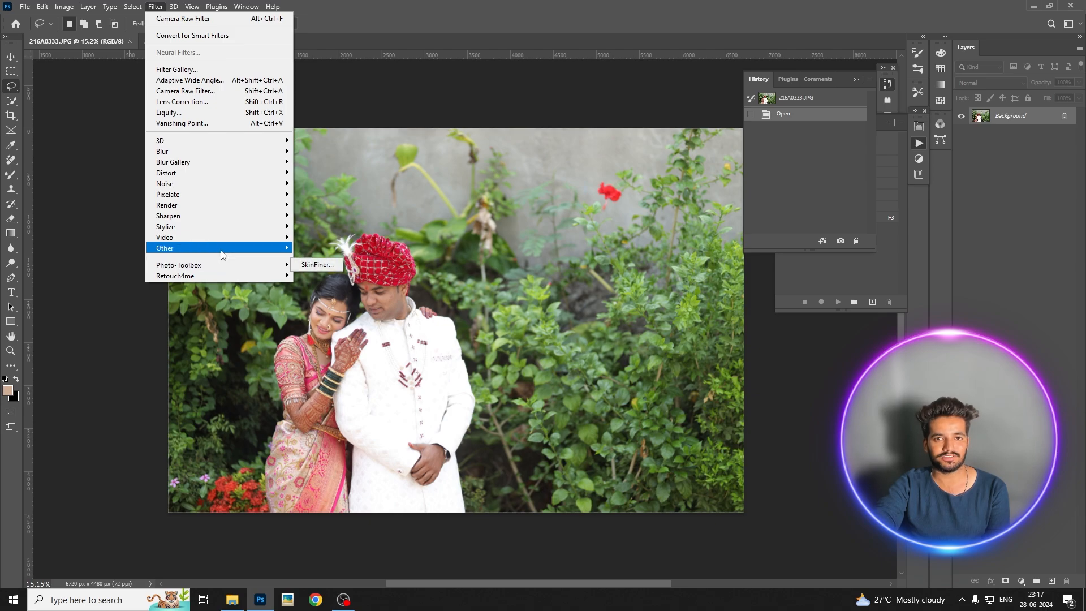
pyautogui.click(316, 270)
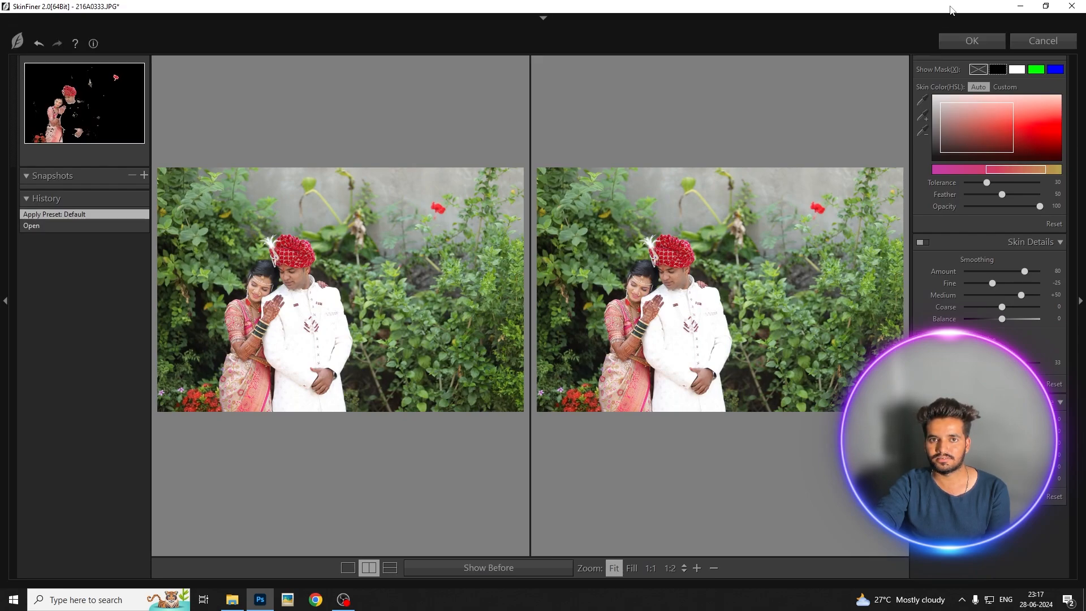
pyautogui.press('Return')
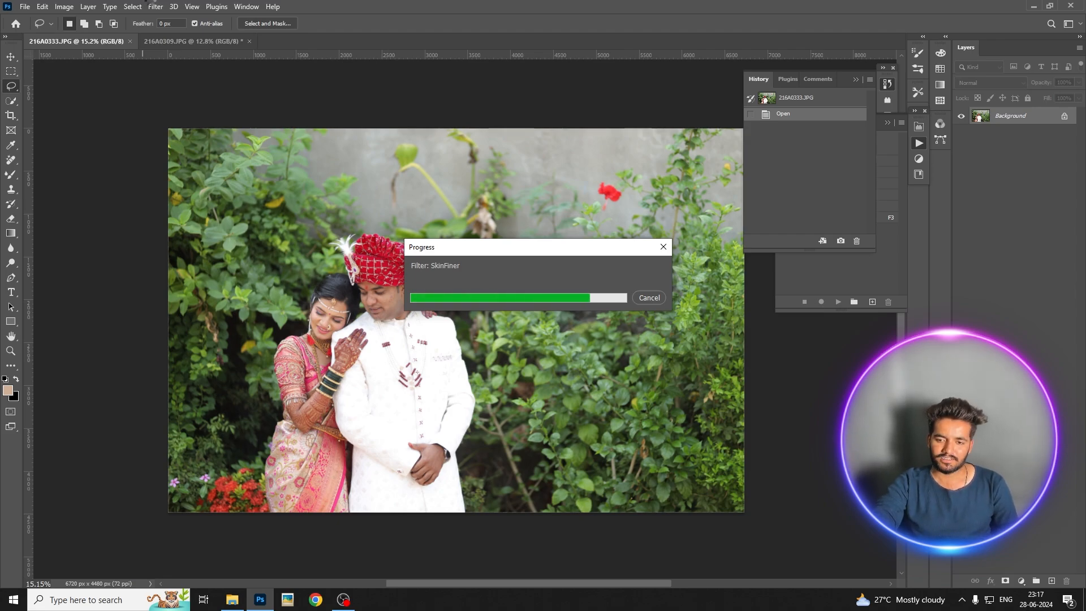
# Open the couple photo in the Camera Raw Filter and apply the previous settings from the bride photo
pyautogui.click(156, 6)
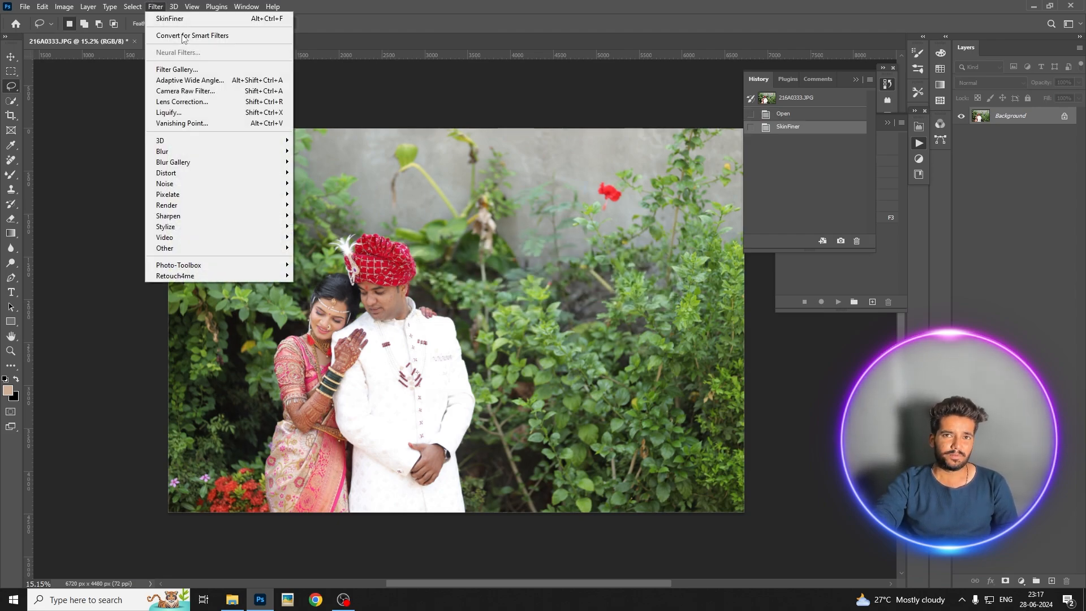
pyautogui.click(214, 91)
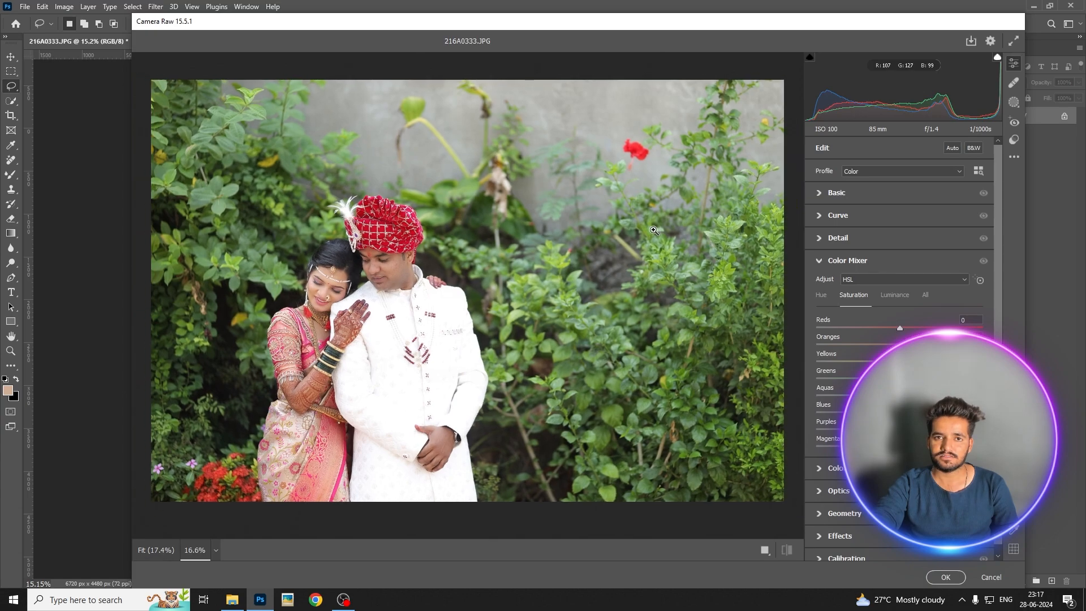
pyautogui.moveTo(632, 254); pyautogui.dragTo(626, 253)
pyautogui.moveTo(376, 255); pyautogui.dragTo(345, 288)
pyautogui.moveTo(469, 280); pyautogui.dragTo(450, 280)
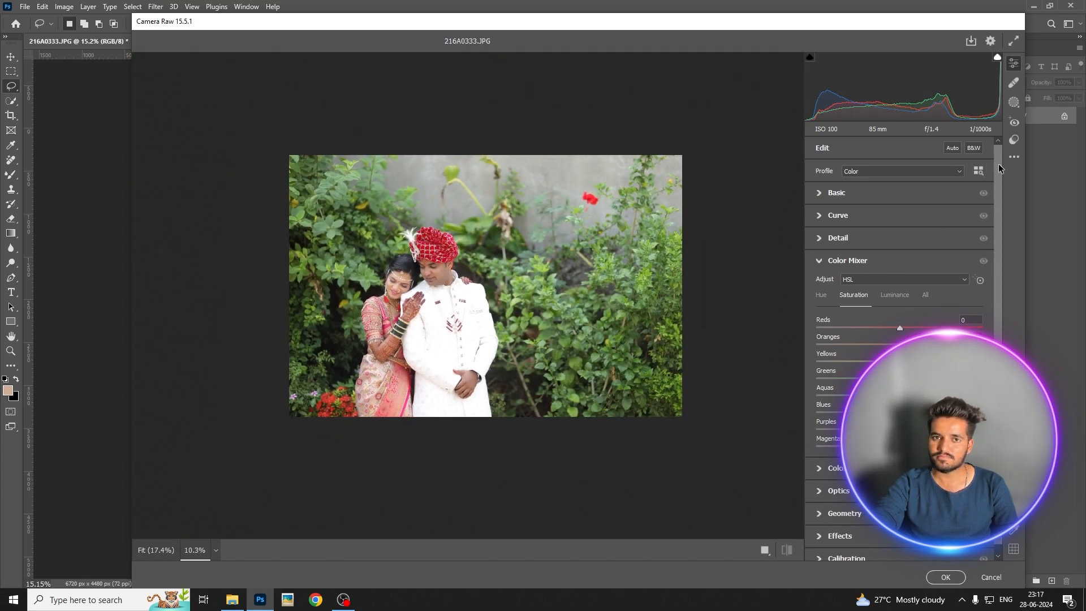
pyautogui.click(1014, 139)
pyautogui.click(1014, 157)
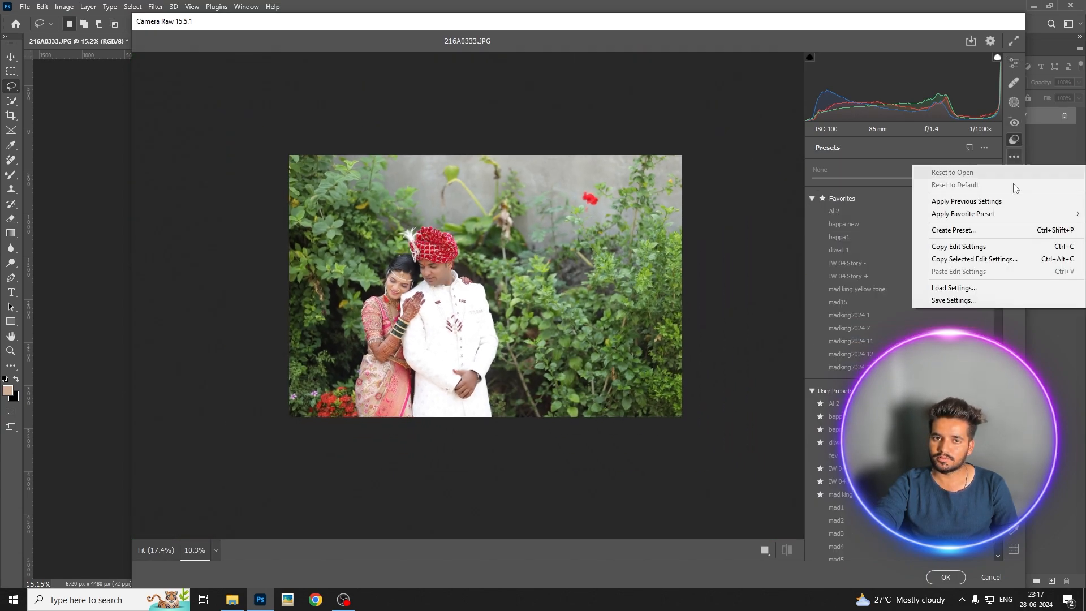
pyautogui.click(966, 202)
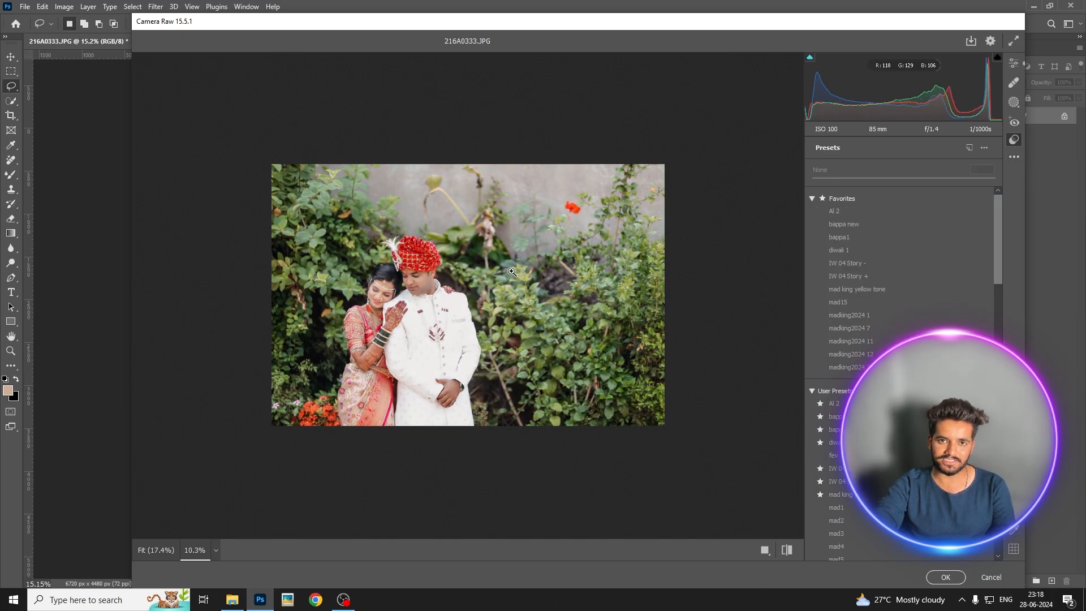
pyautogui.scroll(2, 512, 272)
pyautogui.scroll(-1, 435, 294)
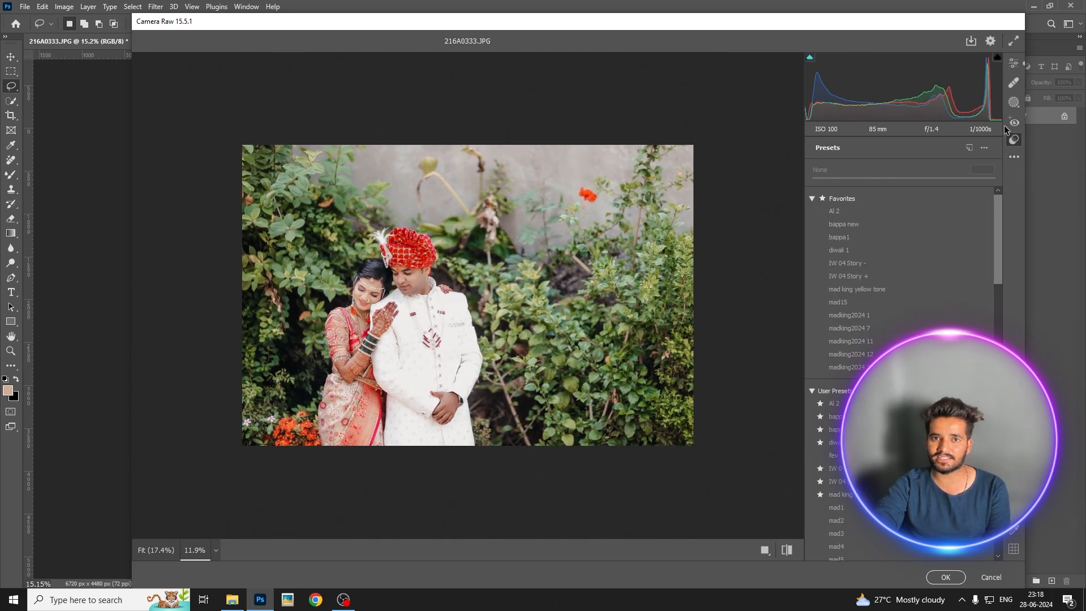
# Create a Background mask, and lower its Clarity and Blacks to soften and darken the foliage behind the couple
pyautogui.click(1014, 104)
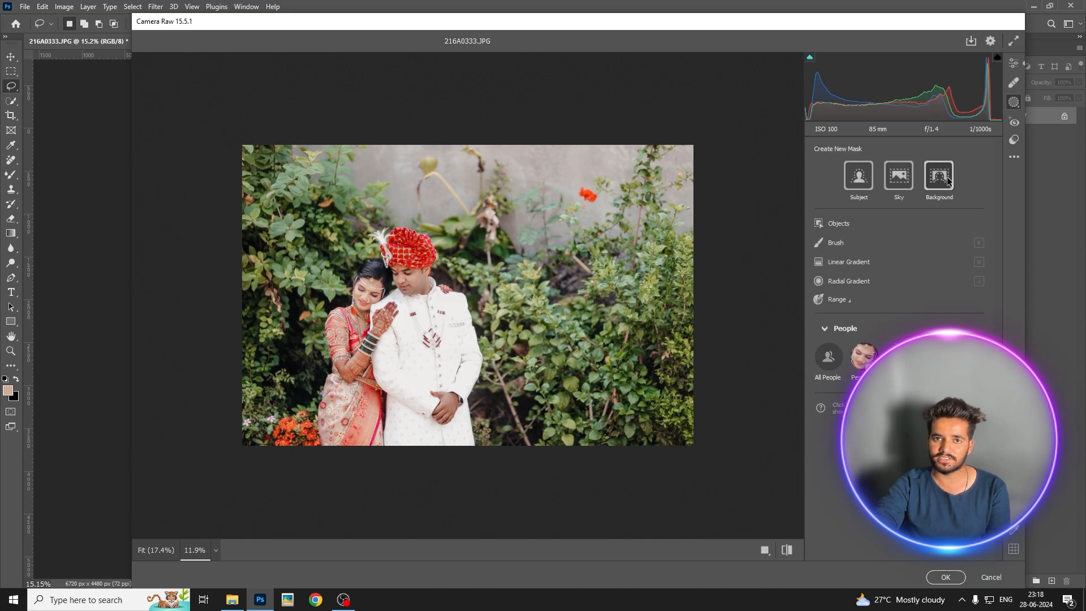
pyautogui.click(947, 179)
pyautogui.scroll(-8, 899, 410)
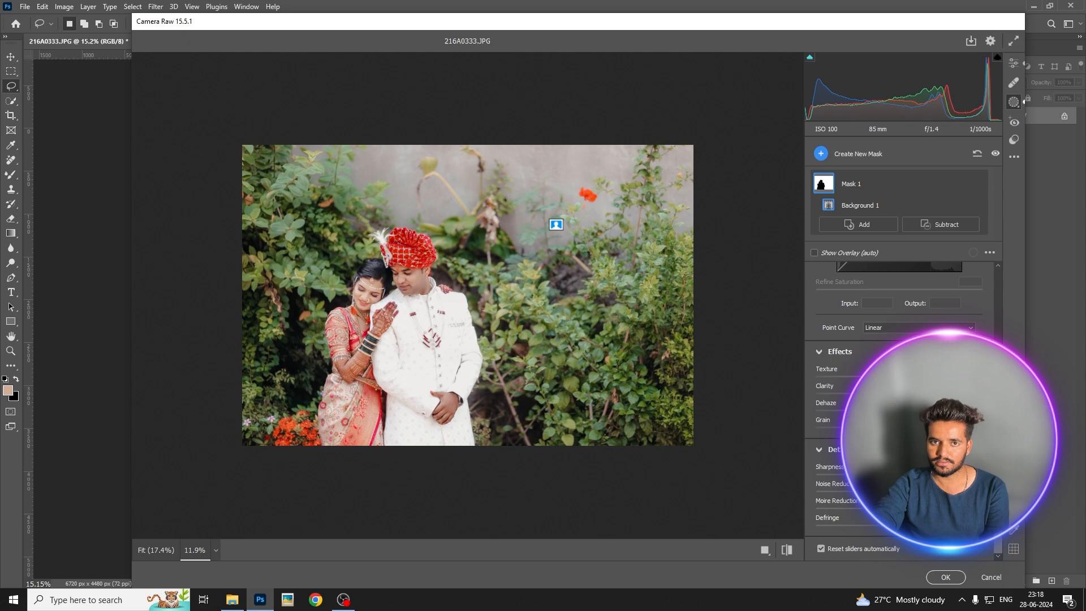
pyautogui.scroll(10, 900, 338)
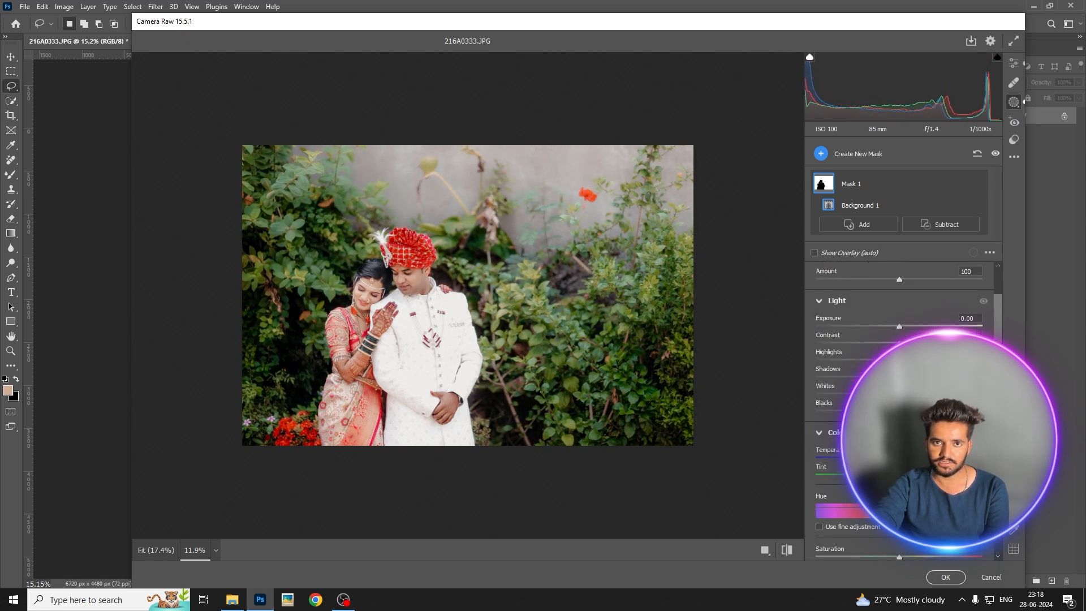
pyautogui.moveTo(848, 411); pyautogui.dragTo(835, 435)
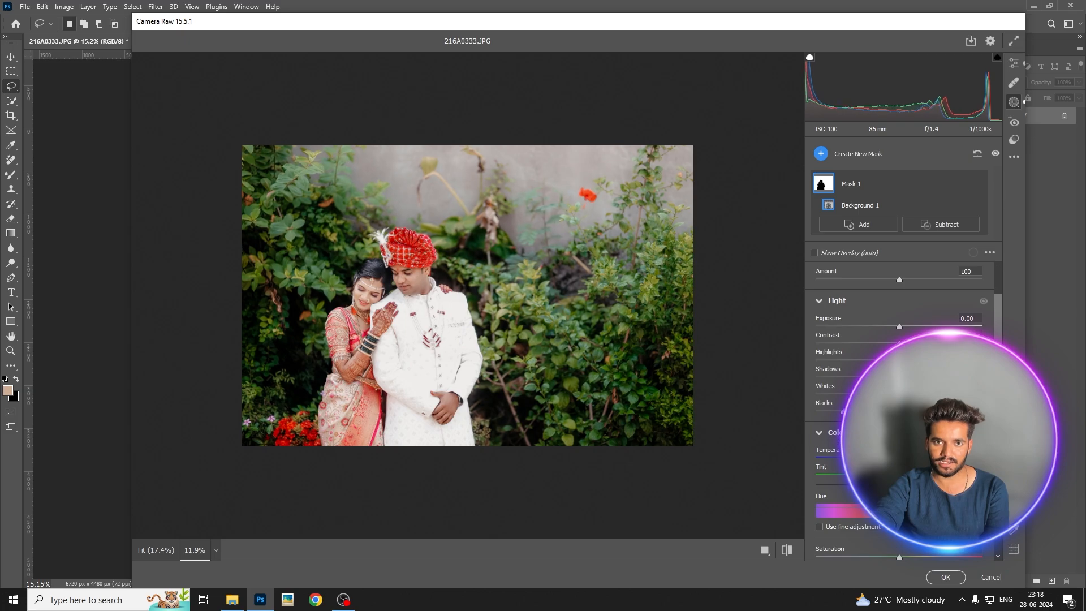
pyautogui.scroll(3, 899, 411)
# Review the global Basic and Color Mixer Luminance settings, and examine the couple's skin tones up close
pyautogui.click(1014, 63)
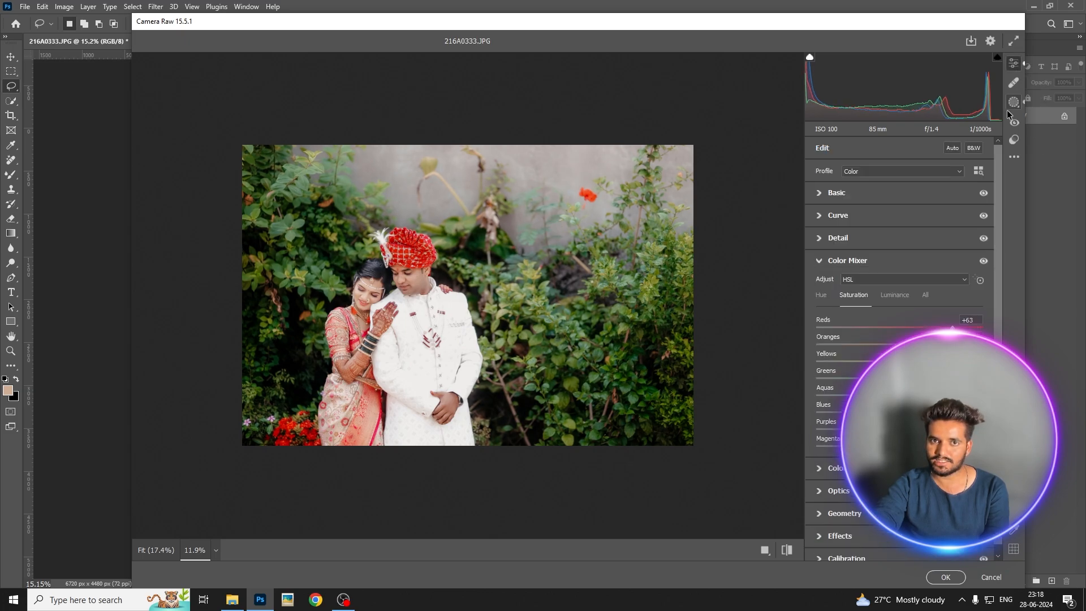
pyautogui.click(871, 193)
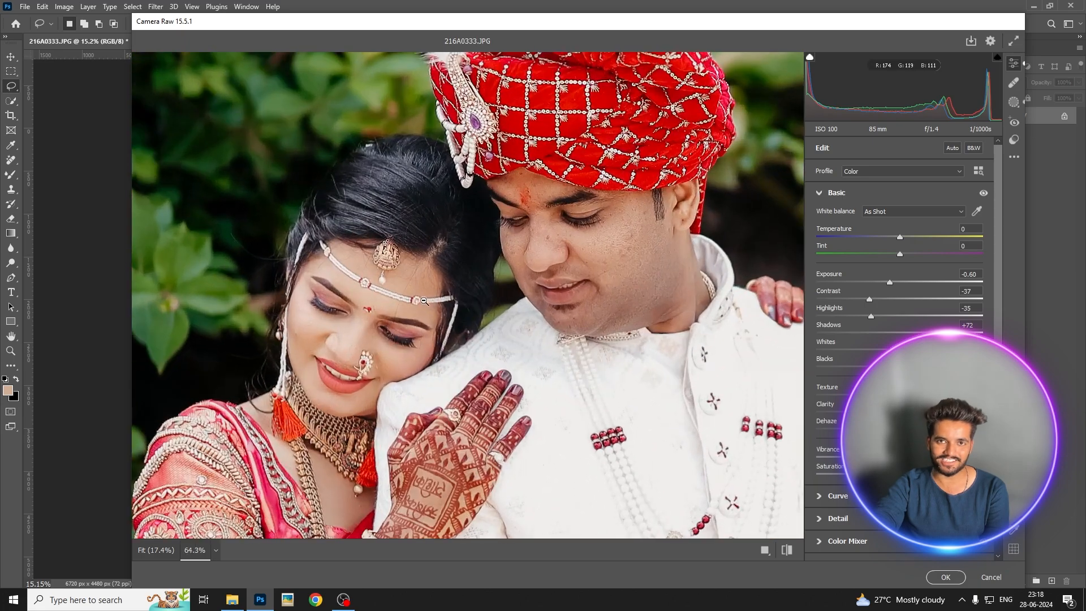
pyautogui.click(412, 313)
pyautogui.scroll(-3, 456, 310)
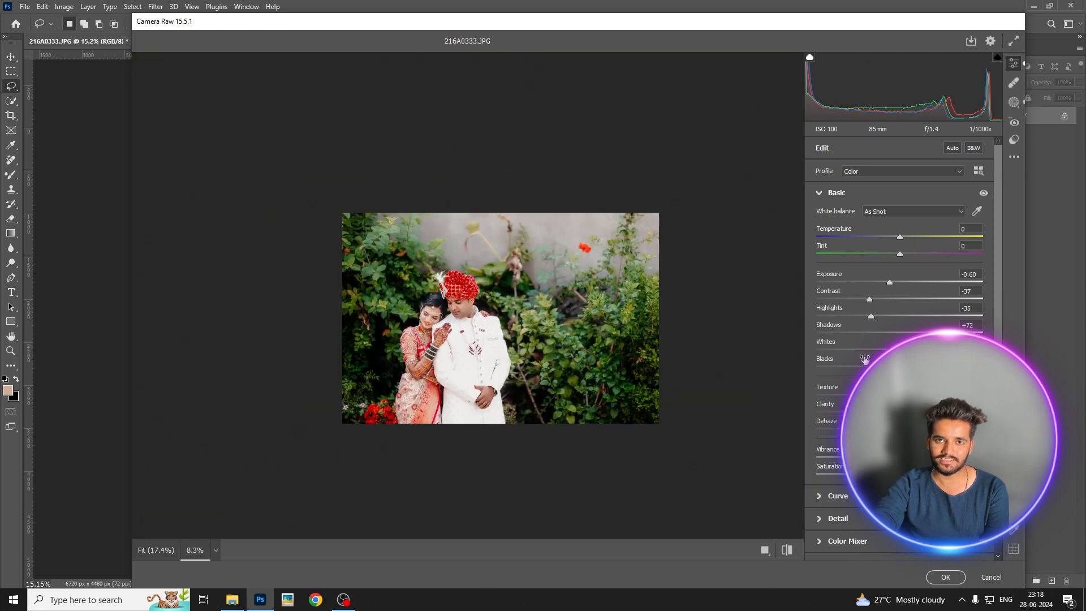
pyautogui.scroll(-3, 866, 359)
pyautogui.click(847, 436)
pyautogui.click(894, 295)
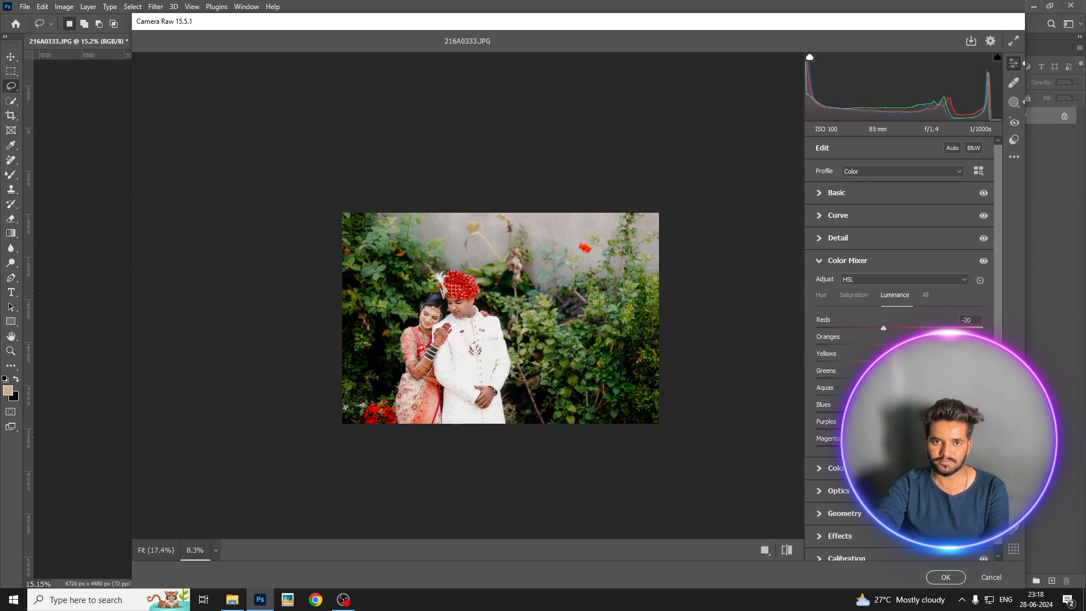
pyautogui.scroll(5, 508, 302)
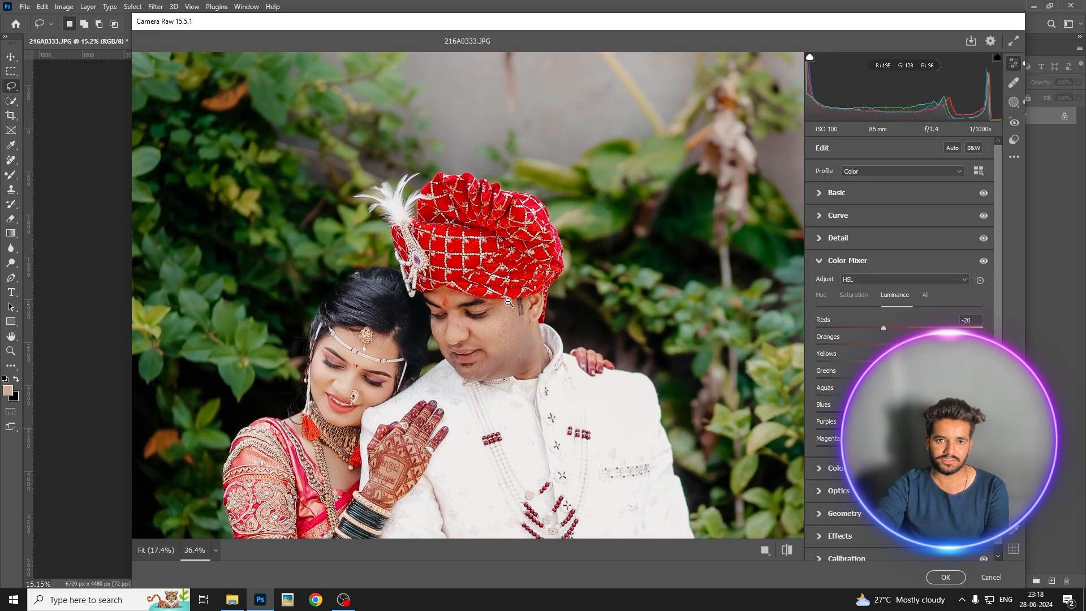
pyautogui.scroll(-6, 456, 320)
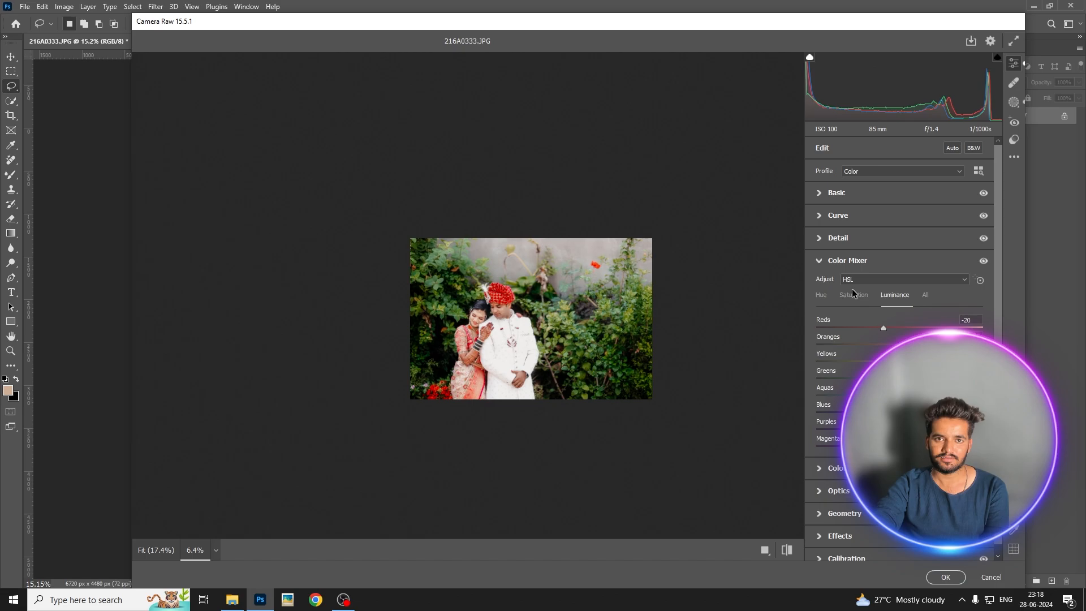
# Add a linear gradient mask running diagonally down from the wall above the couple, and lower its Clarity and Dehaze for a hazy glow
pyautogui.click(1014, 102)
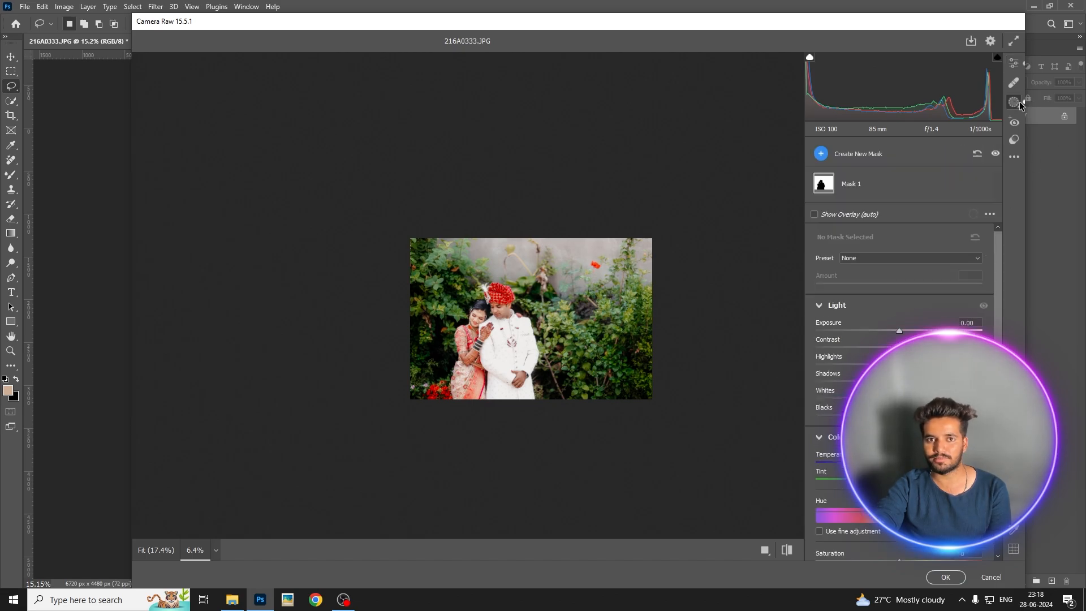
pyautogui.click(868, 188)
pyautogui.scroll(-5, 899, 396)
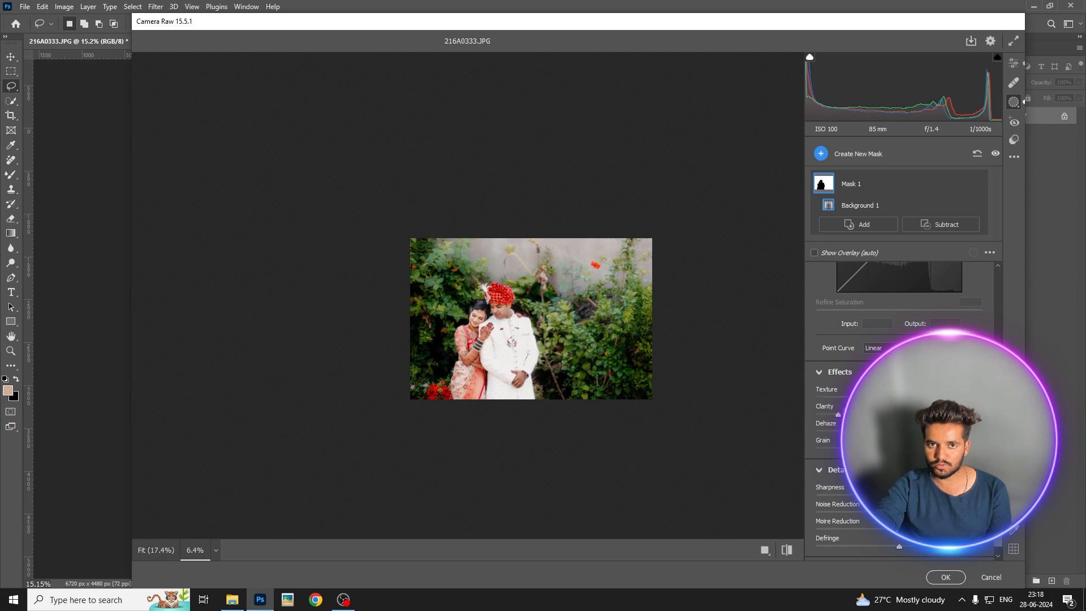
pyautogui.click(859, 224)
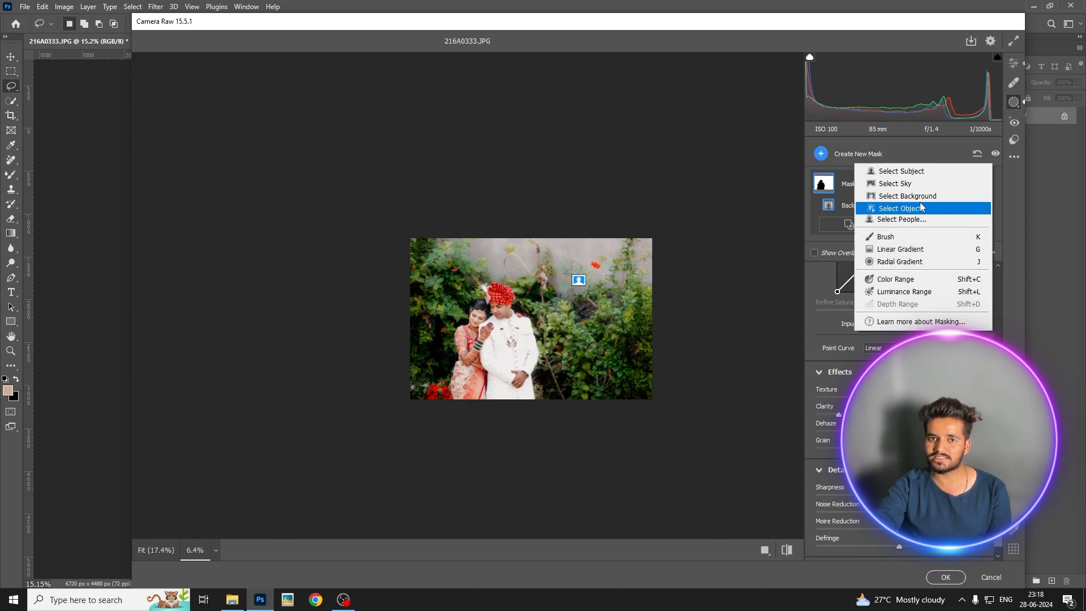
pyautogui.click(901, 249)
pyautogui.moveTo(609, 253); pyautogui.dragTo(581, 334)
pyautogui.scroll(-6, 899, 425)
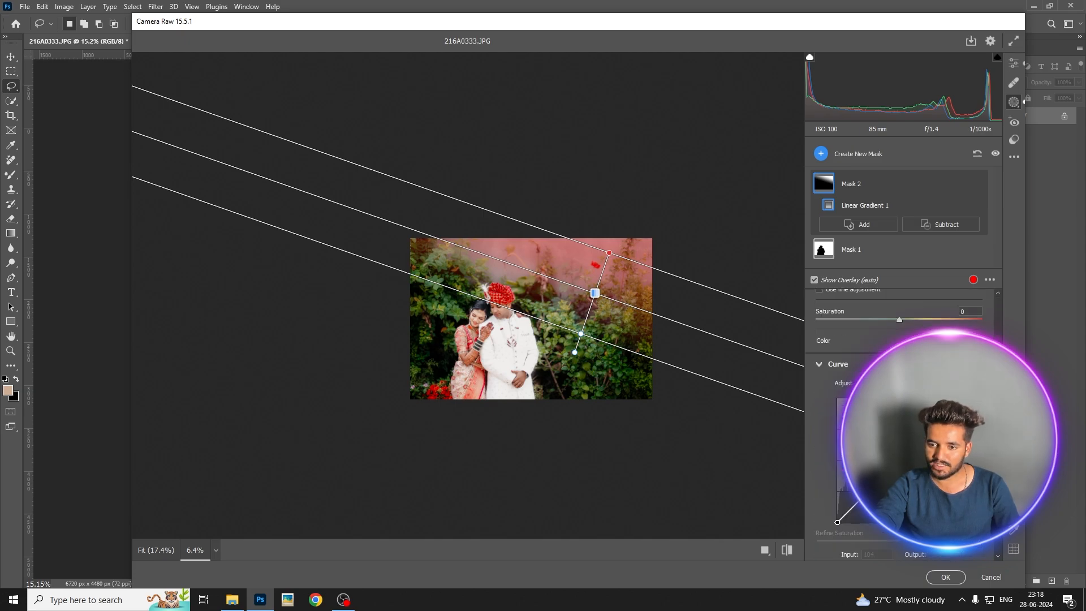
pyautogui.scroll(-3, 841, 496)
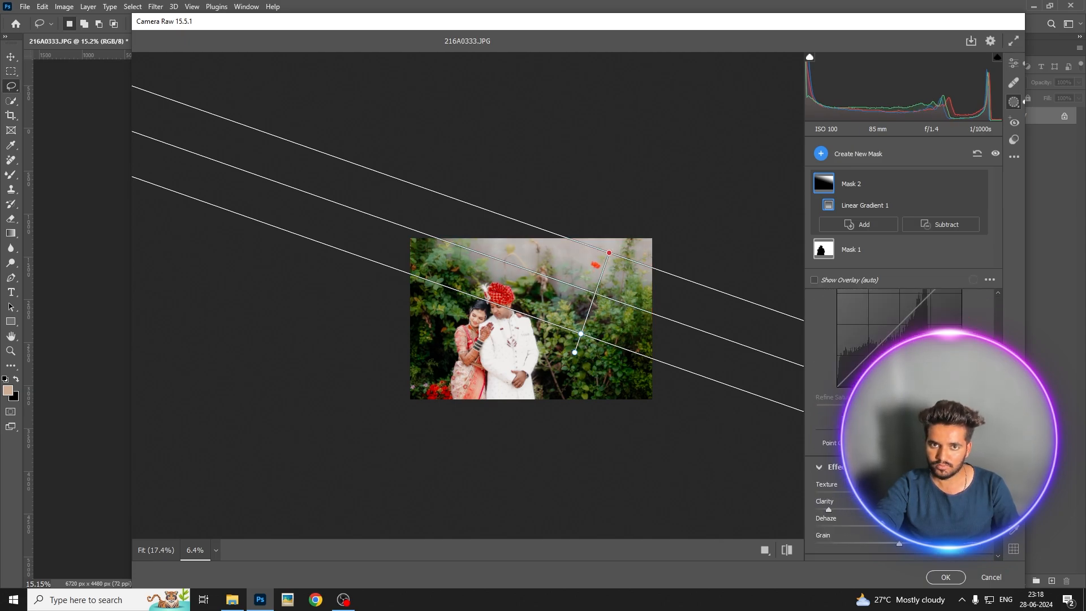
pyautogui.moveTo(898, 526); pyautogui.dragTo(865, 526)
pyautogui.scroll(8, 866, 424)
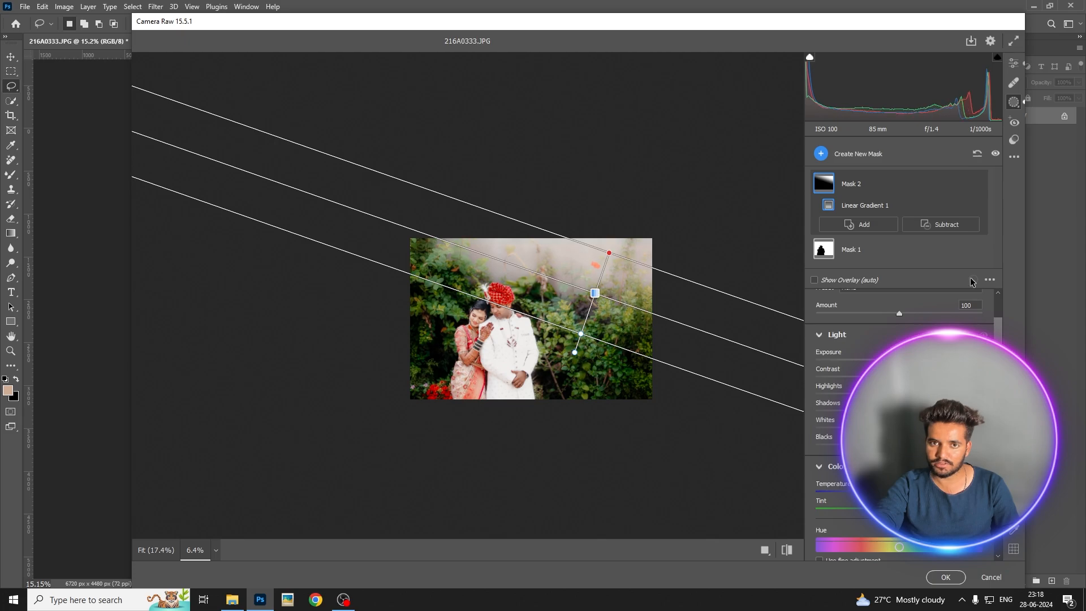
# Create a Select People mask limited to Person 1's facial skin, targeting the bride's face
pyautogui.click(1013, 63)
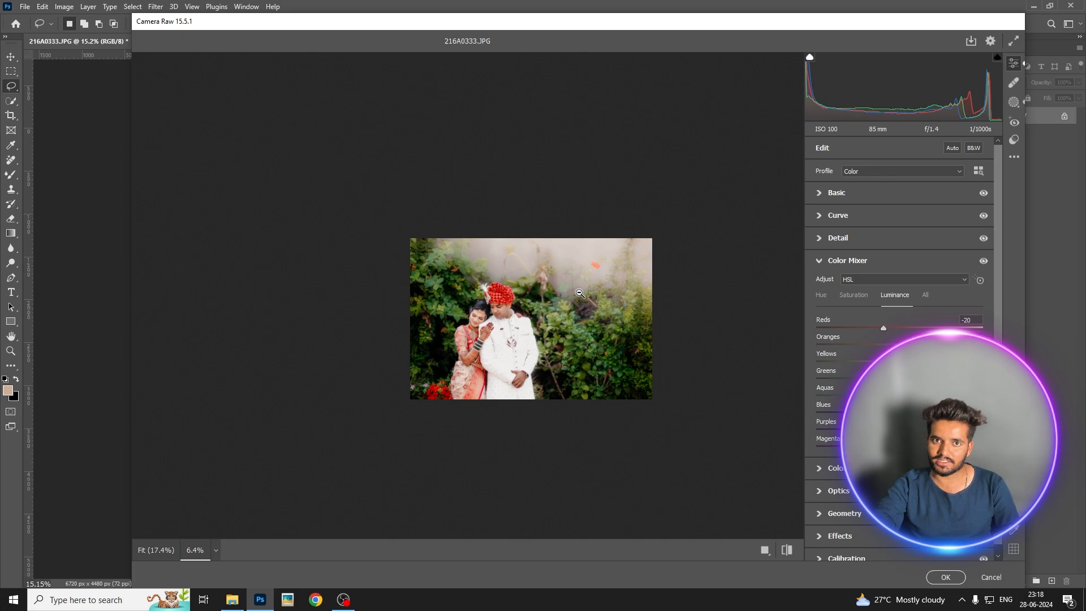
pyautogui.hotkey('ctrl', '0')
pyautogui.click(1013, 102)
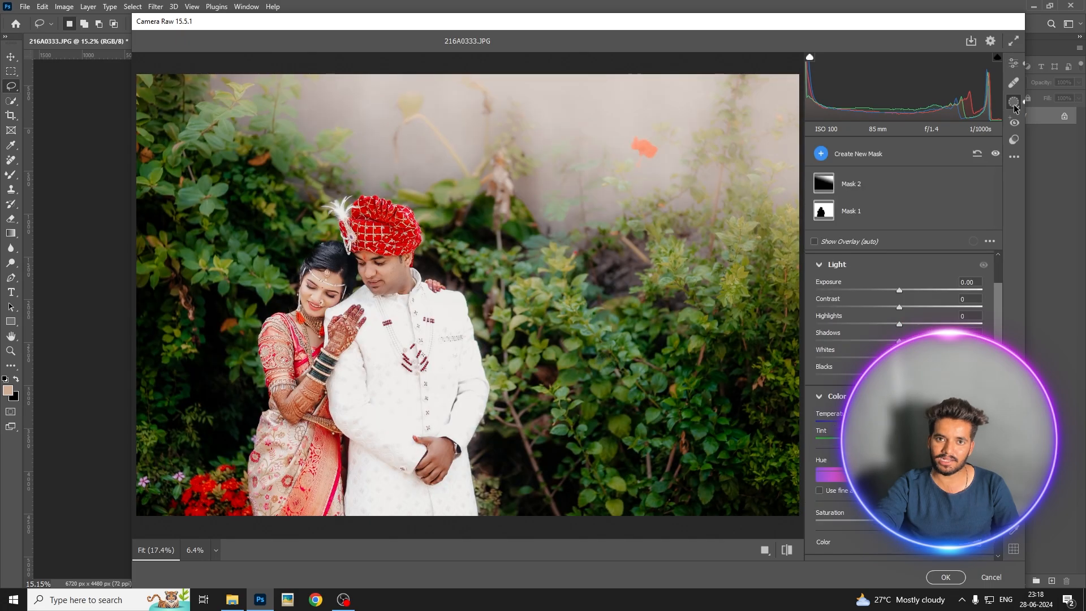
pyautogui.click(846, 154)
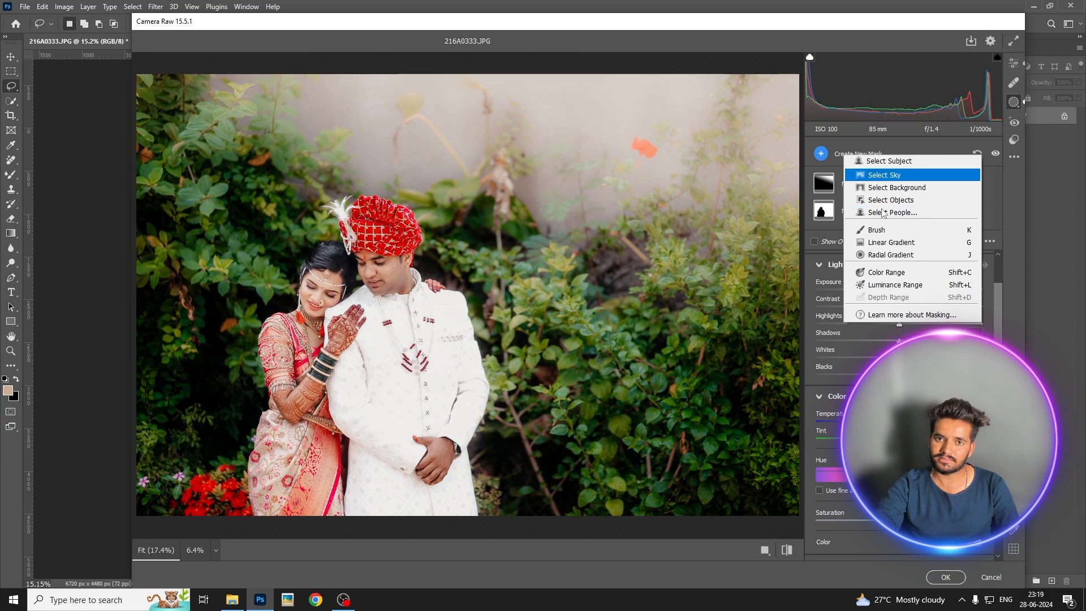
pyautogui.click(884, 213)
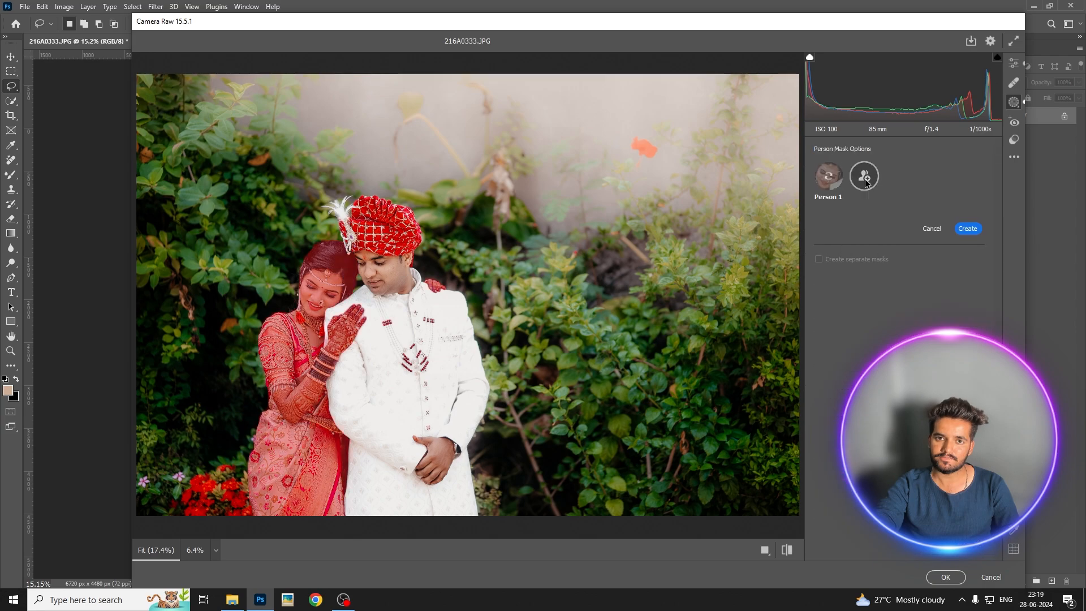
pyautogui.click(967, 228)
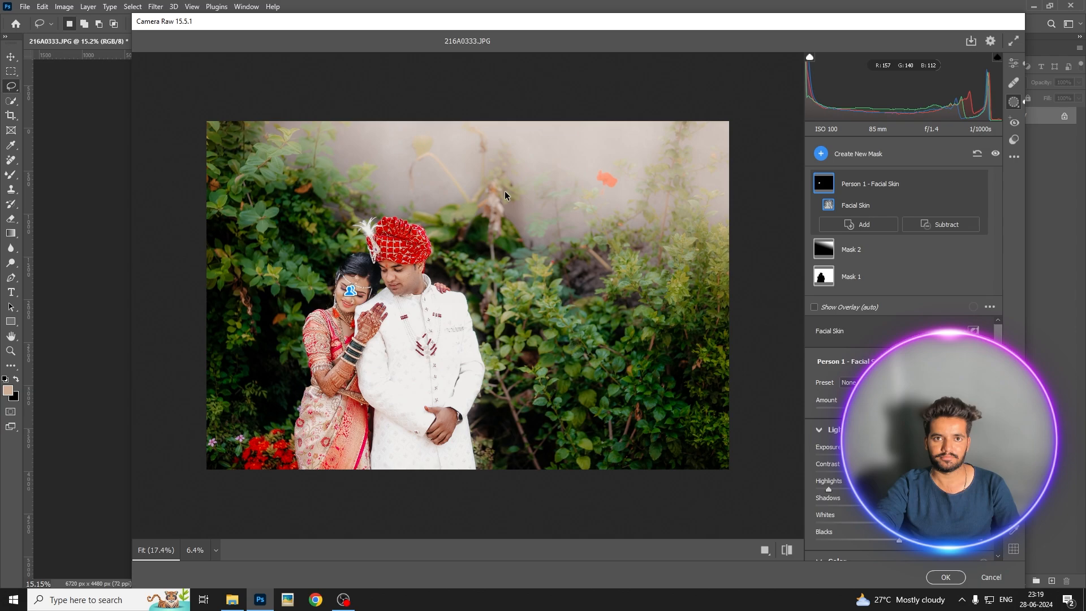
# Try desaturating the foliage greens in the global Color Mixer Saturation settings, and undo the changes
pyautogui.click(1013, 66)
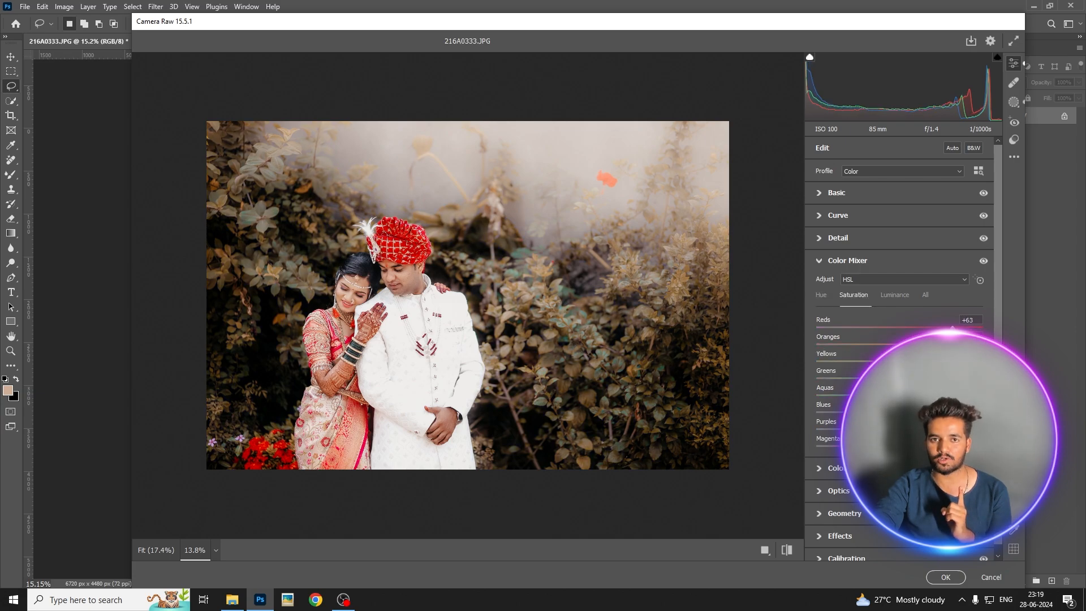
pyautogui.moveTo(900, 378); pyautogui.dragTo(859, 378)
pyautogui.hotkey('ctrl', 'z')
pyautogui.hotkey('ctrl', 'z')
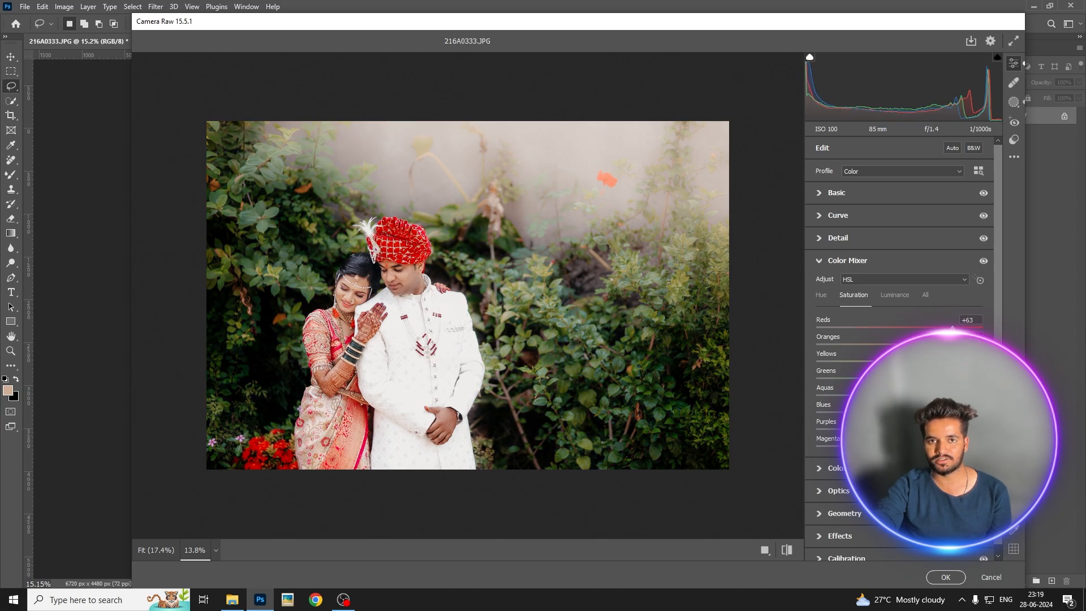
pyautogui.moveTo(539, 302); pyautogui.dragTo(530, 277)
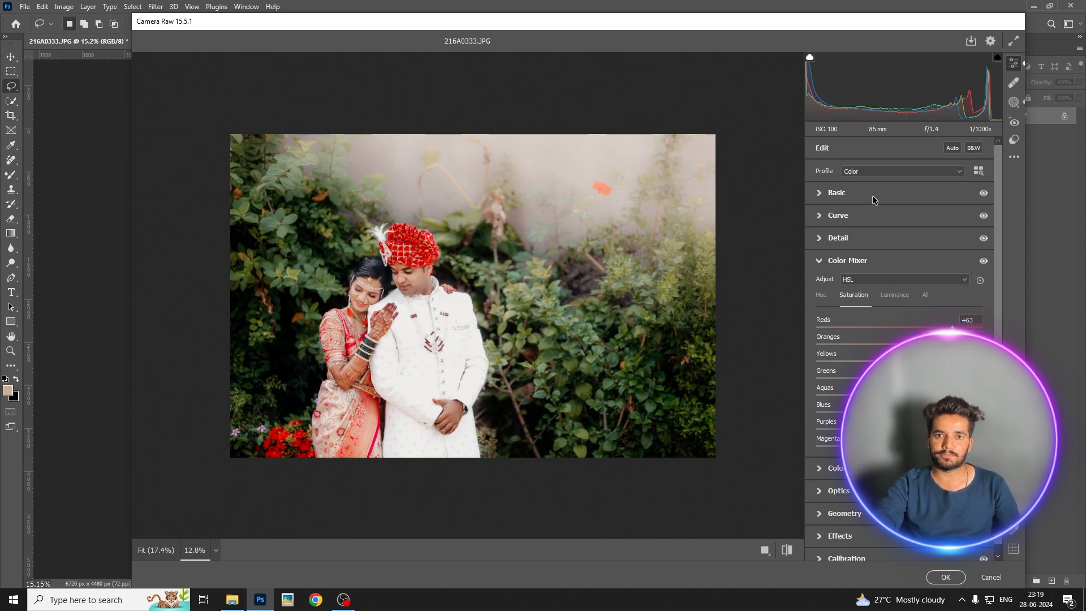
# Create a Camera Raw preset named Untitled 2 in User Presets, using the Default subset of settings
pyautogui.click(1014, 157)
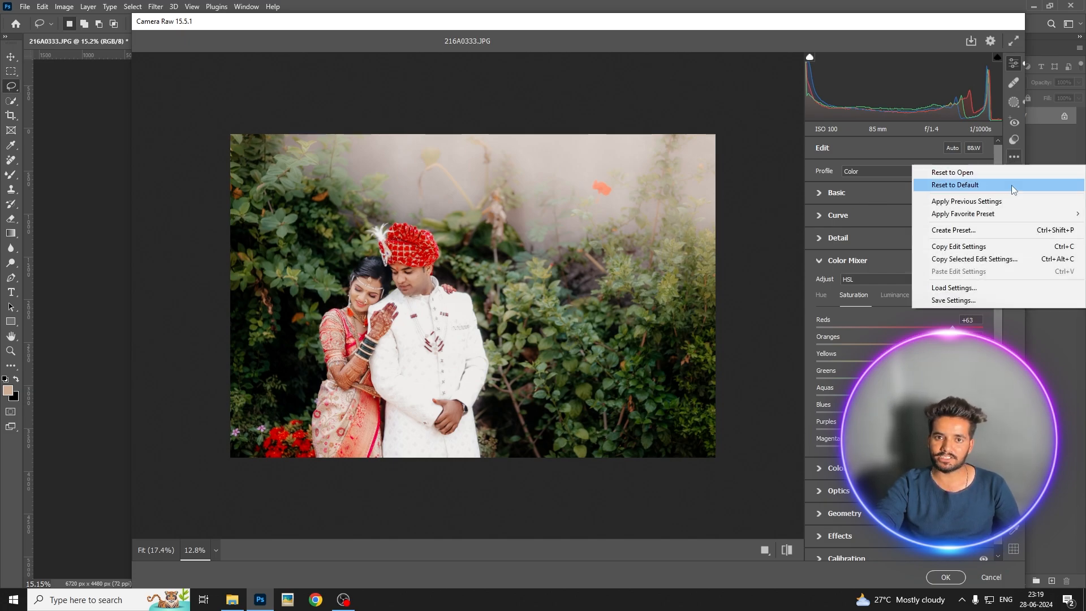
pyautogui.click(984, 230)
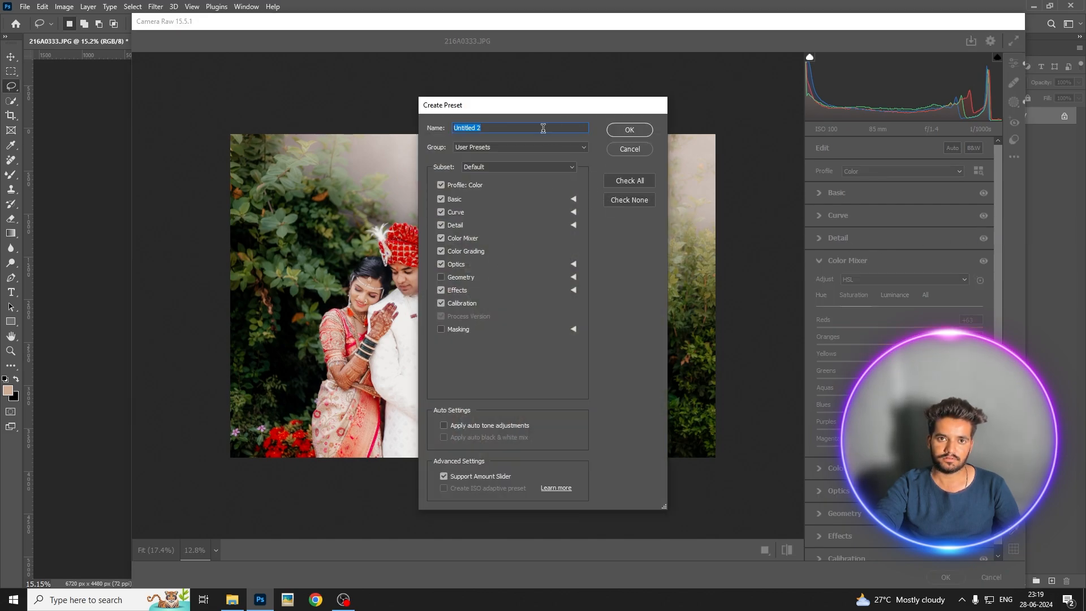
pyautogui.click(620, 136)
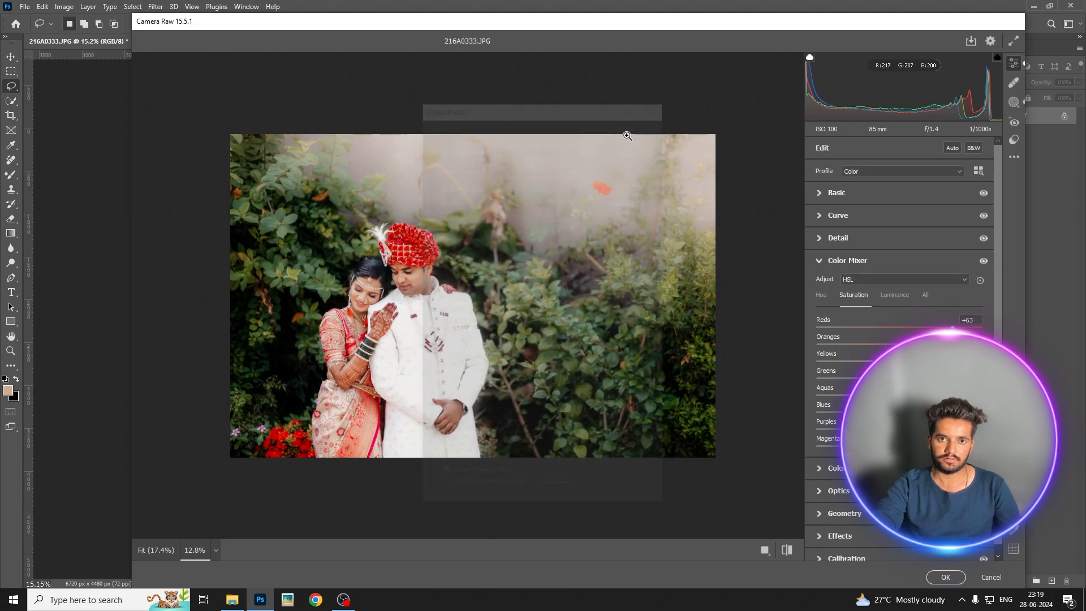
# Start saving the Camera Raw settings to an XMP file, and choose the Desktop's post folder as the destination
pyautogui.click(1015, 156)
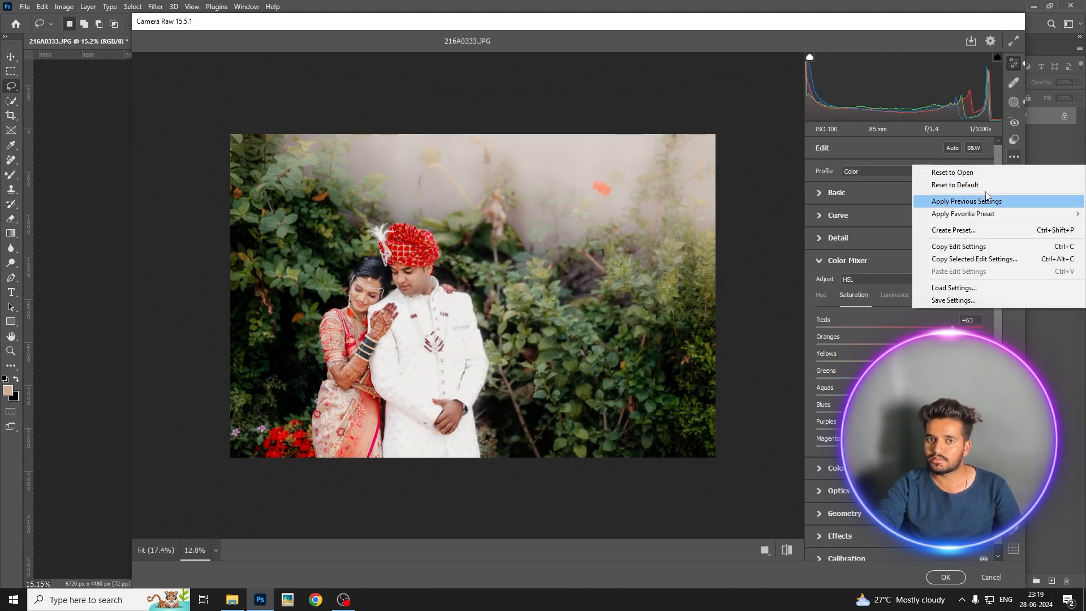
pyautogui.click(962, 300)
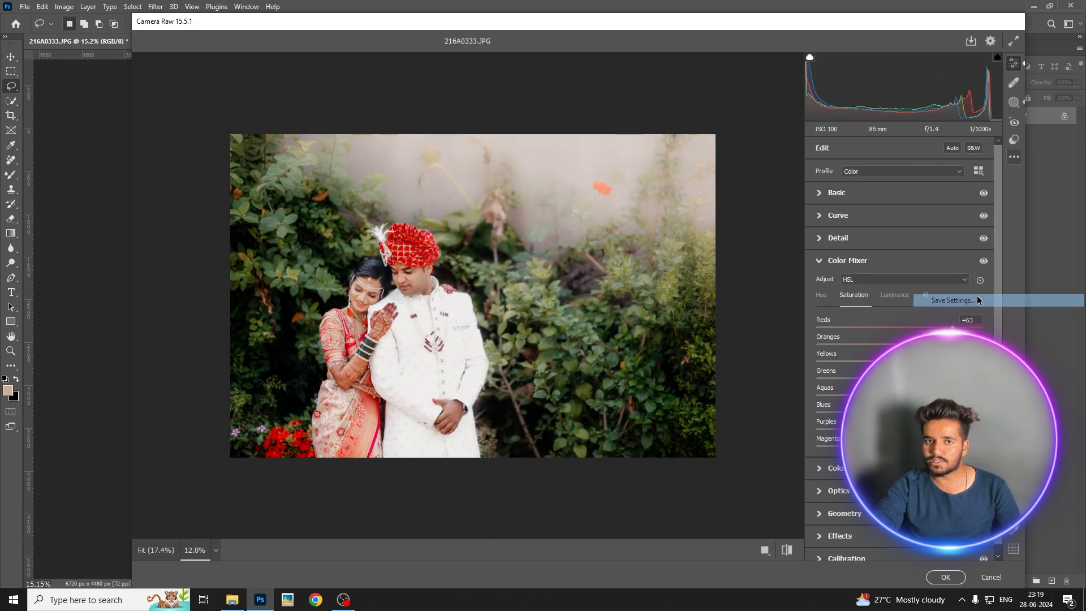
pyautogui.click(627, 158)
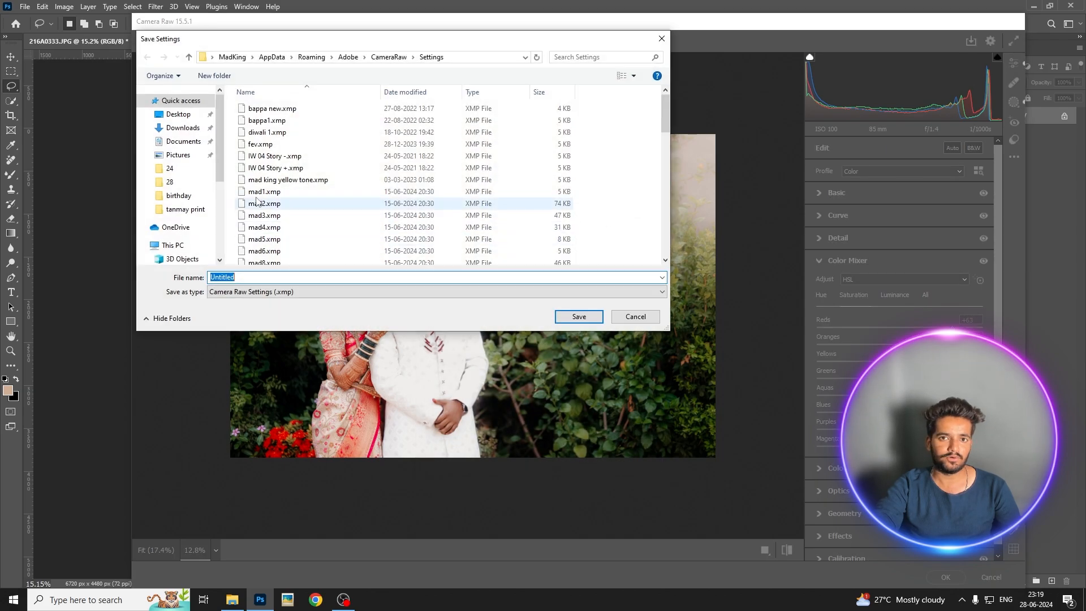
pyautogui.scroll(-1, 199, 177)
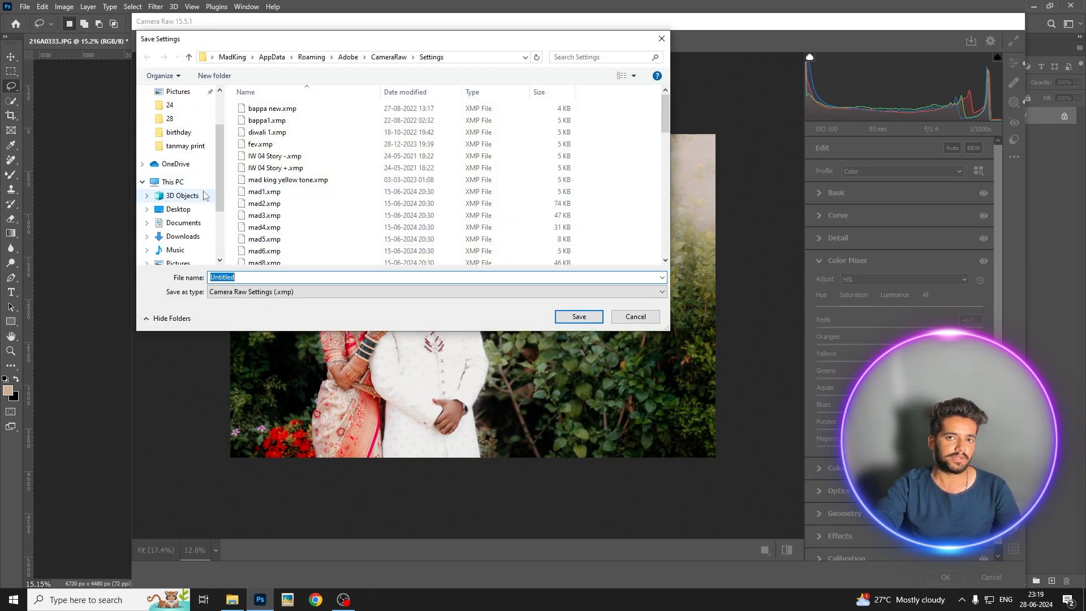
pyautogui.scroll(1, 186, 159)
pyautogui.scroll(1, 184, 147)
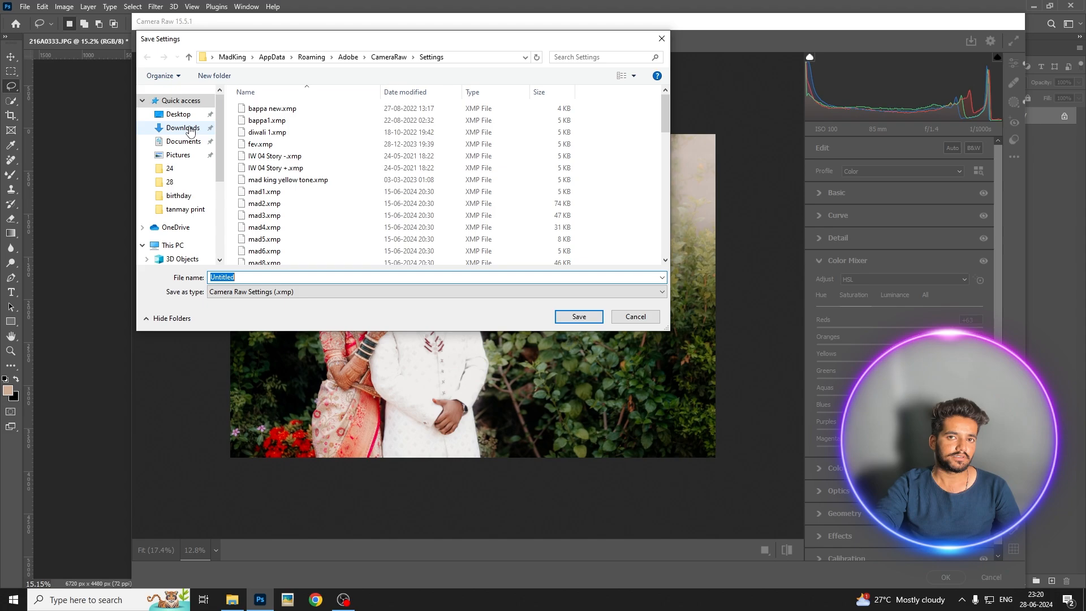
pyautogui.click(179, 114)
pyautogui.scroll(-3, 351, 177)
pyautogui.scroll(-1, 316, 195)
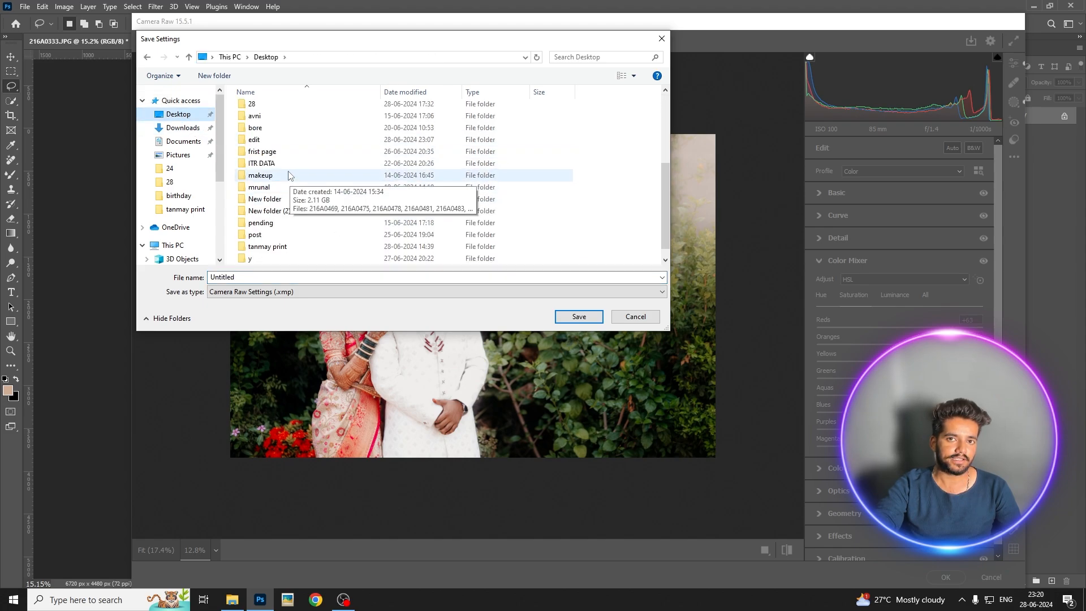
pyautogui.doubleClick(288, 224)
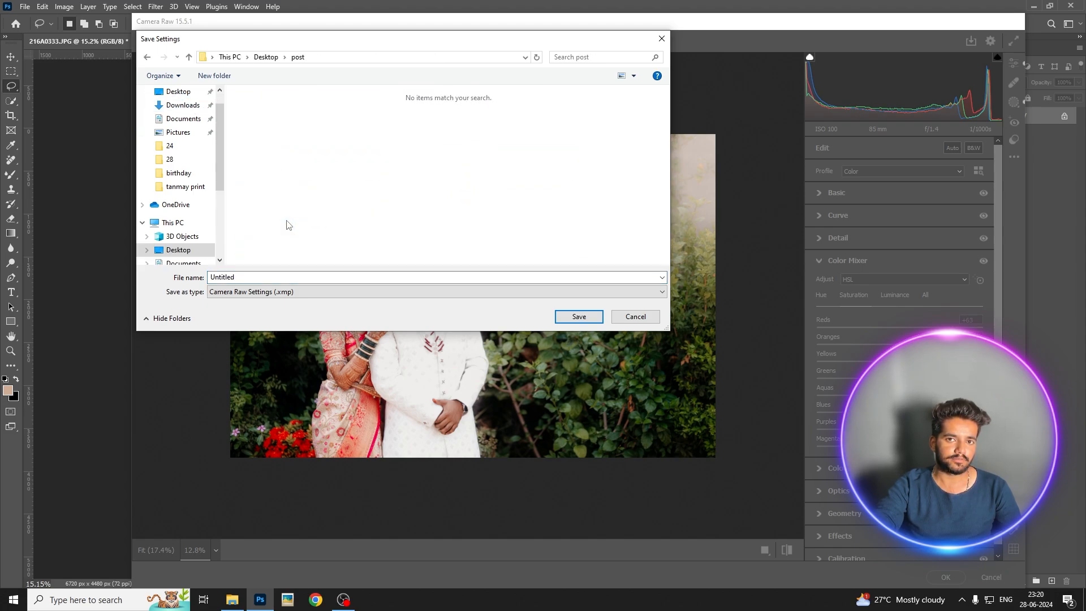
# Name the settings file "madking cenematic wedding" and save it
pyautogui.doubleClick(352, 276)
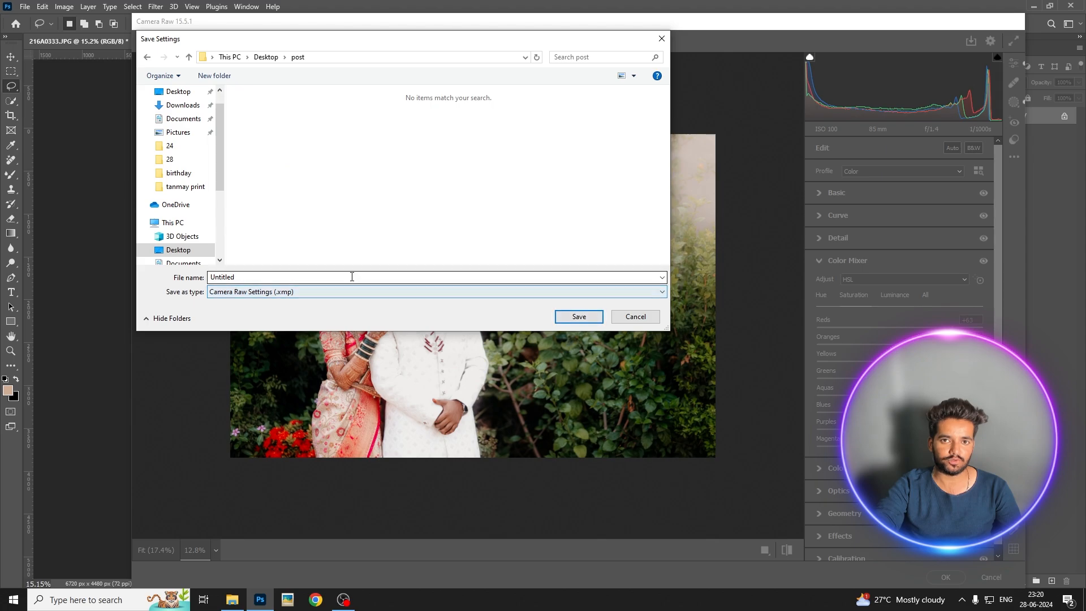
pyautogui.write('mad')
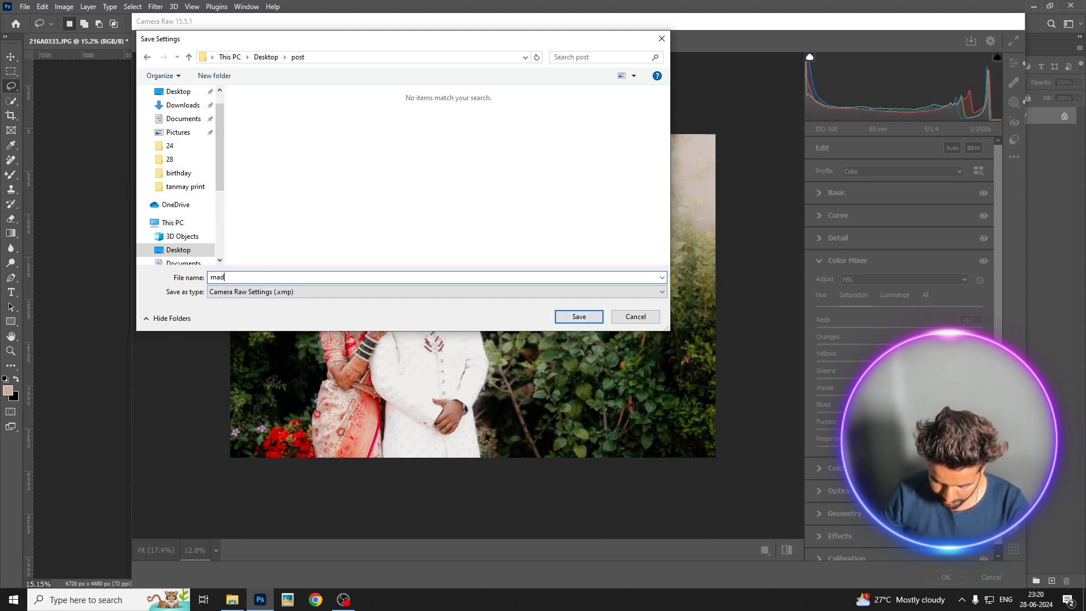
pyautogui.write('king cenematic we')
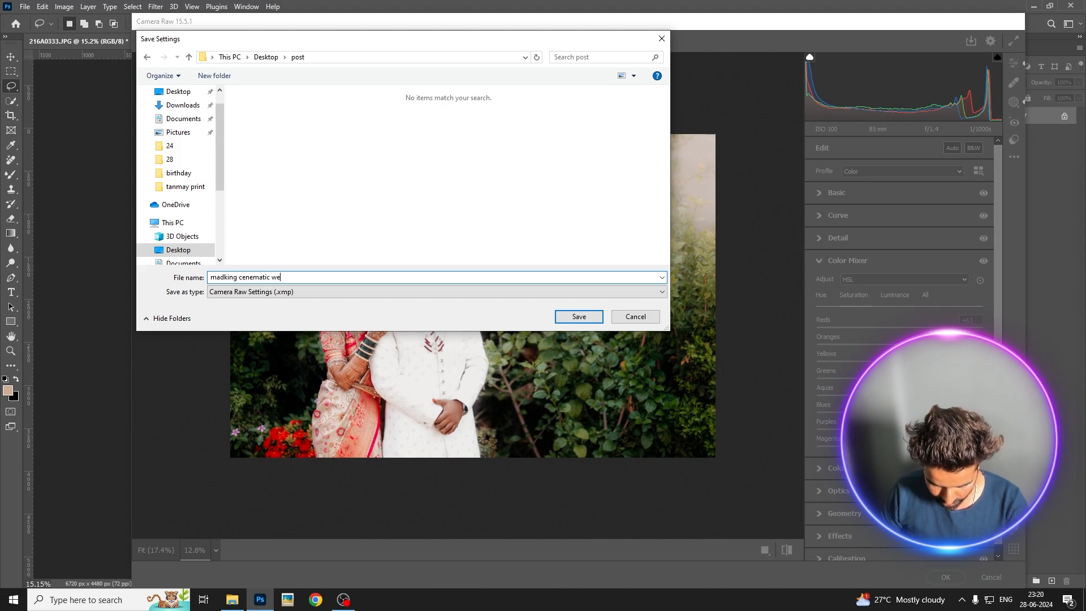
pyautogui.write('dding')
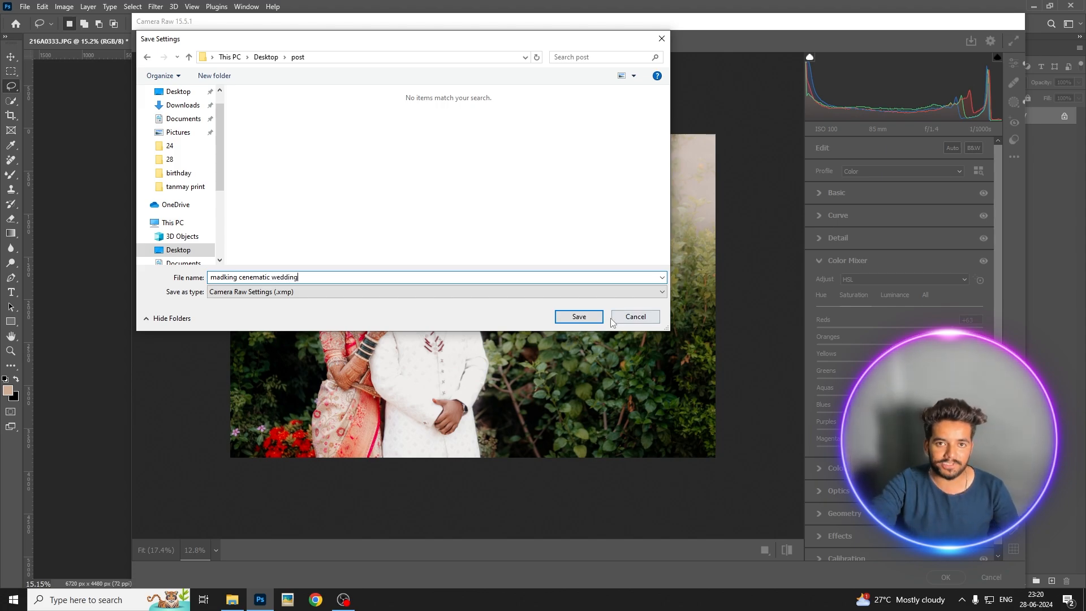
pyautogui.click(579, 317)
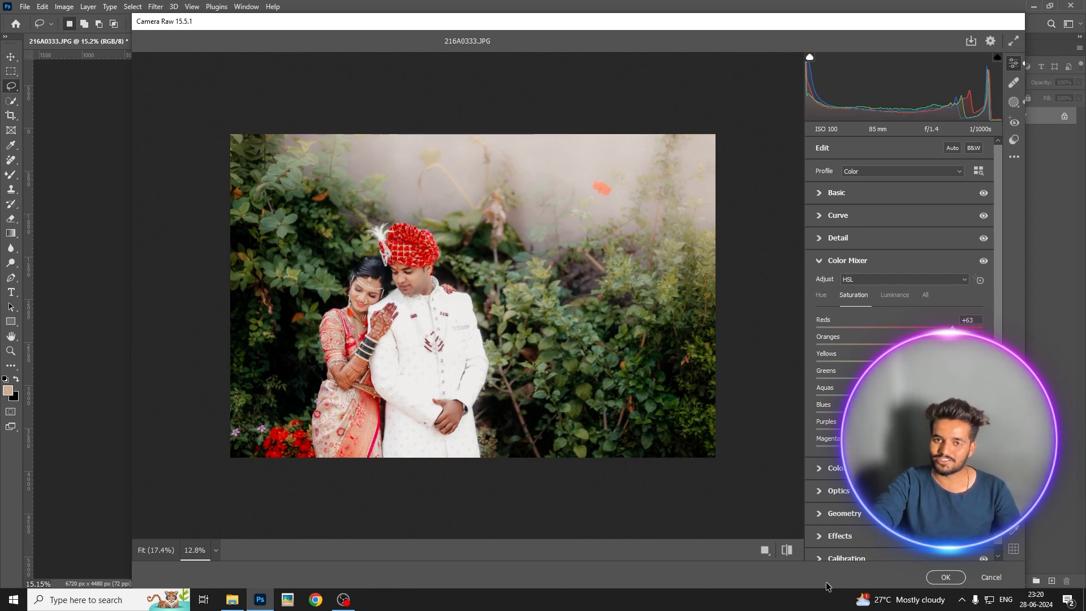
# Apply the Camera Raw Filter edits to the couple photo, and compare the graded result with its original state in the history
pyautogui.click(991, 577)
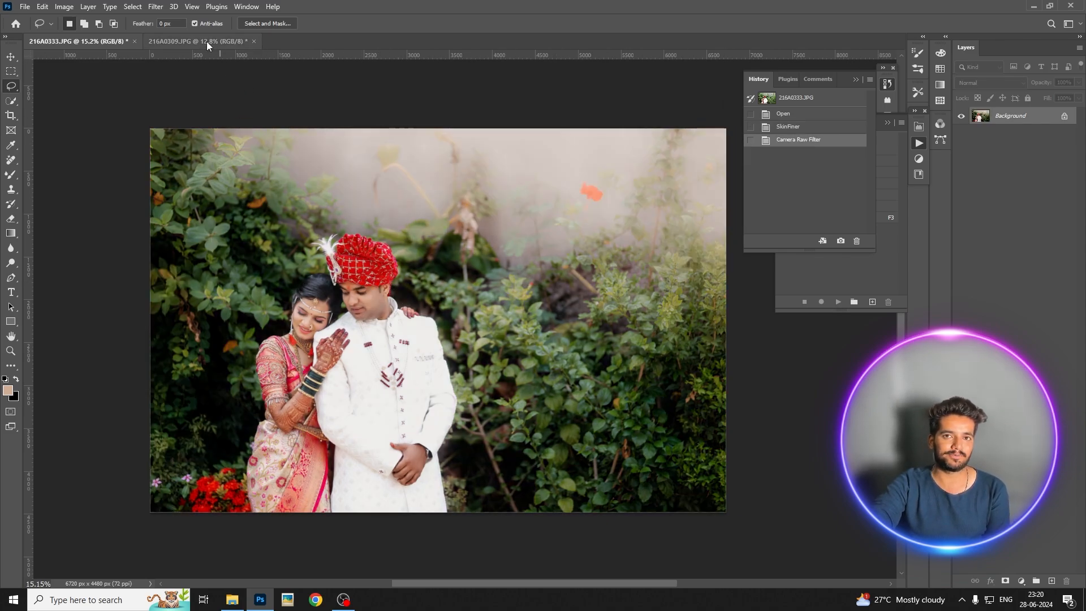
pyautogui.click(206, 42)
pyautogui.click(107, 45)
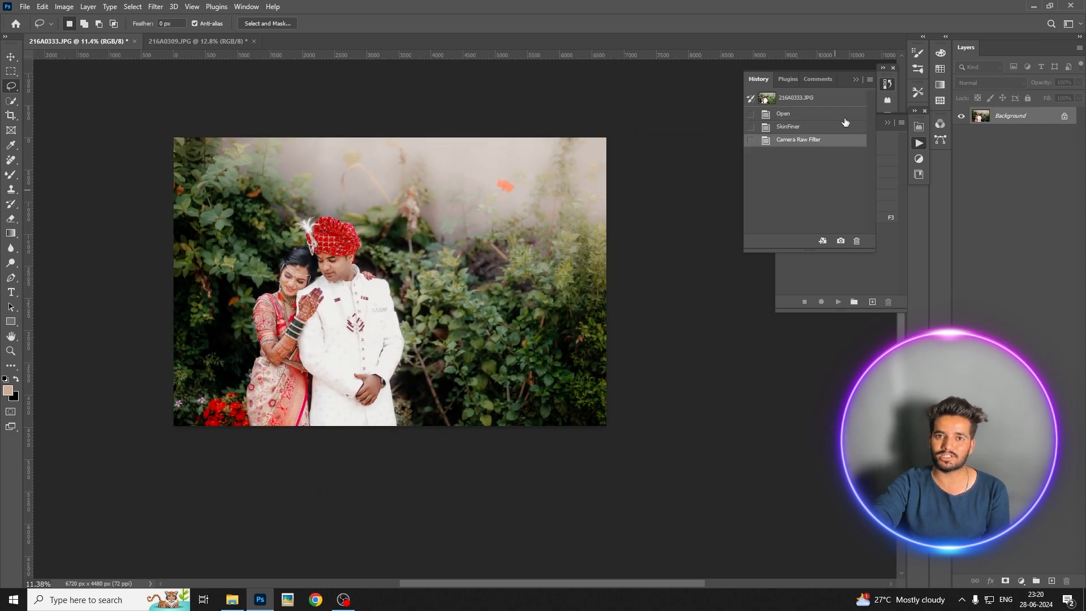
pyautogui.click(809, 102)
pyautogui.click(807, 140)
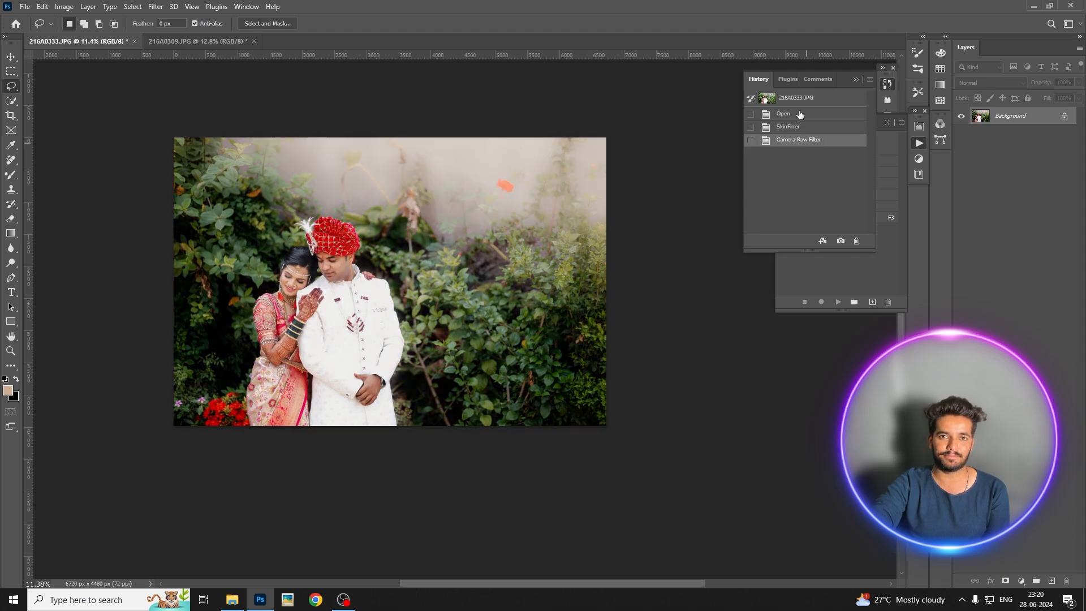
pyautogui.click(801, 101)
pyautogui.click(807, 141)
pyautogui.scroll(-2, 572, 283)
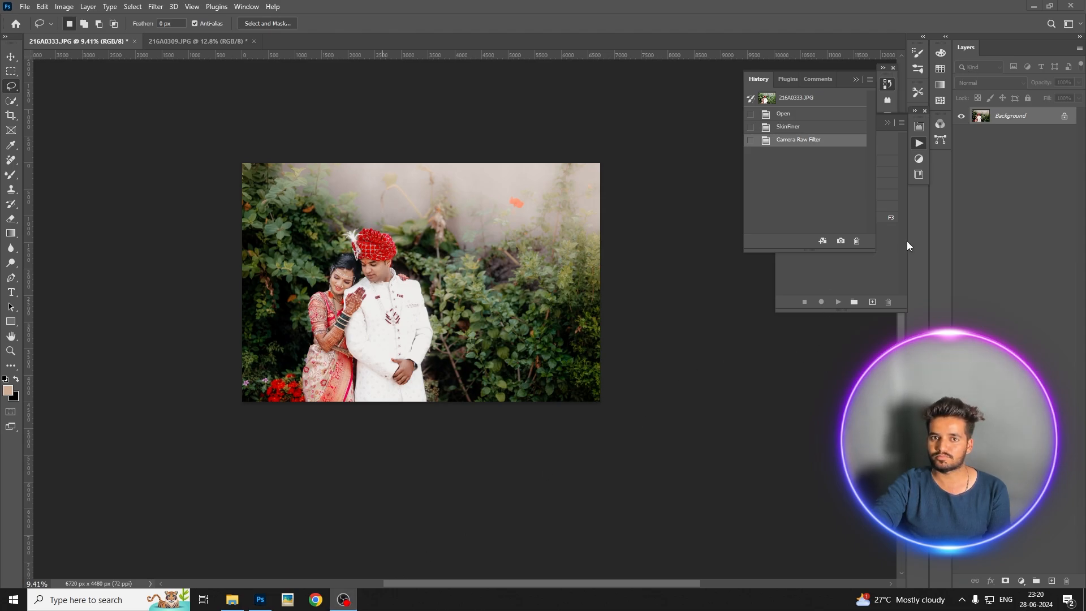
# Minimize Photoshop and close the edit folder window to return to the desktop
pyautogui.click(1033, 6)
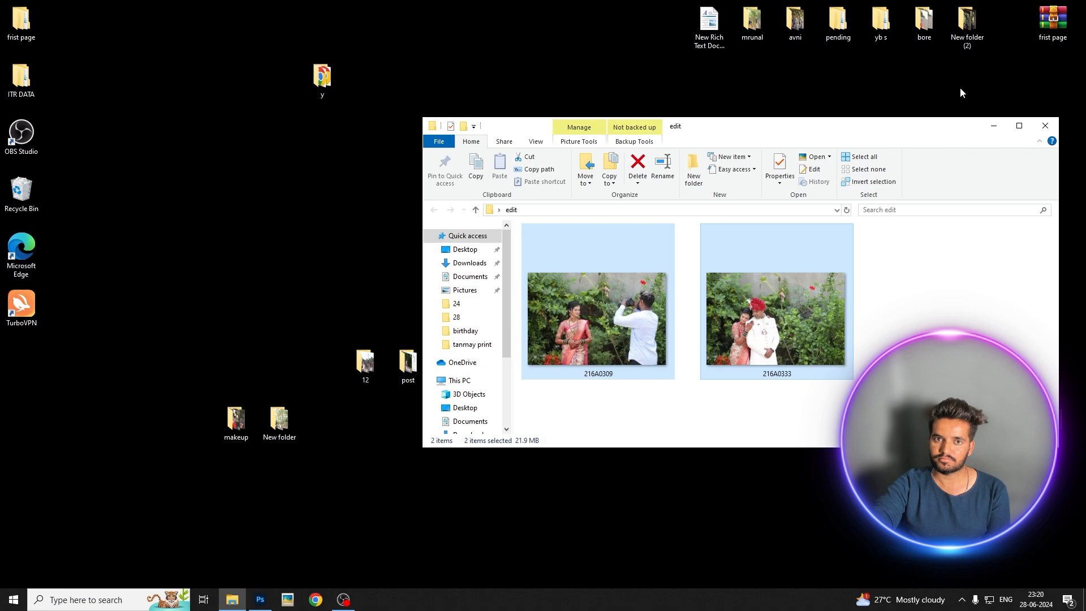
pyautogui.click(1045, 126)
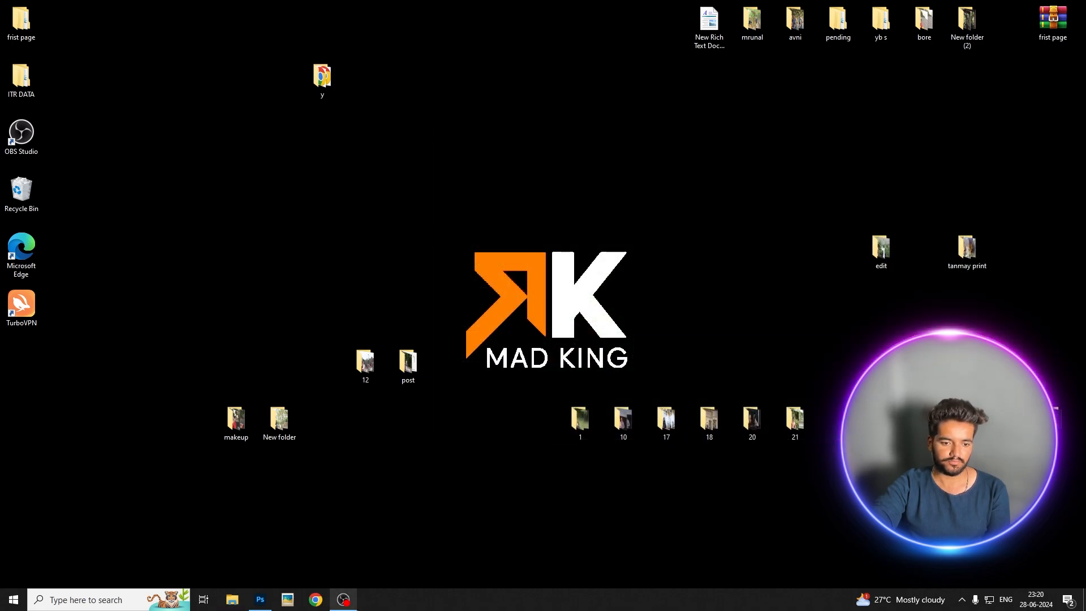